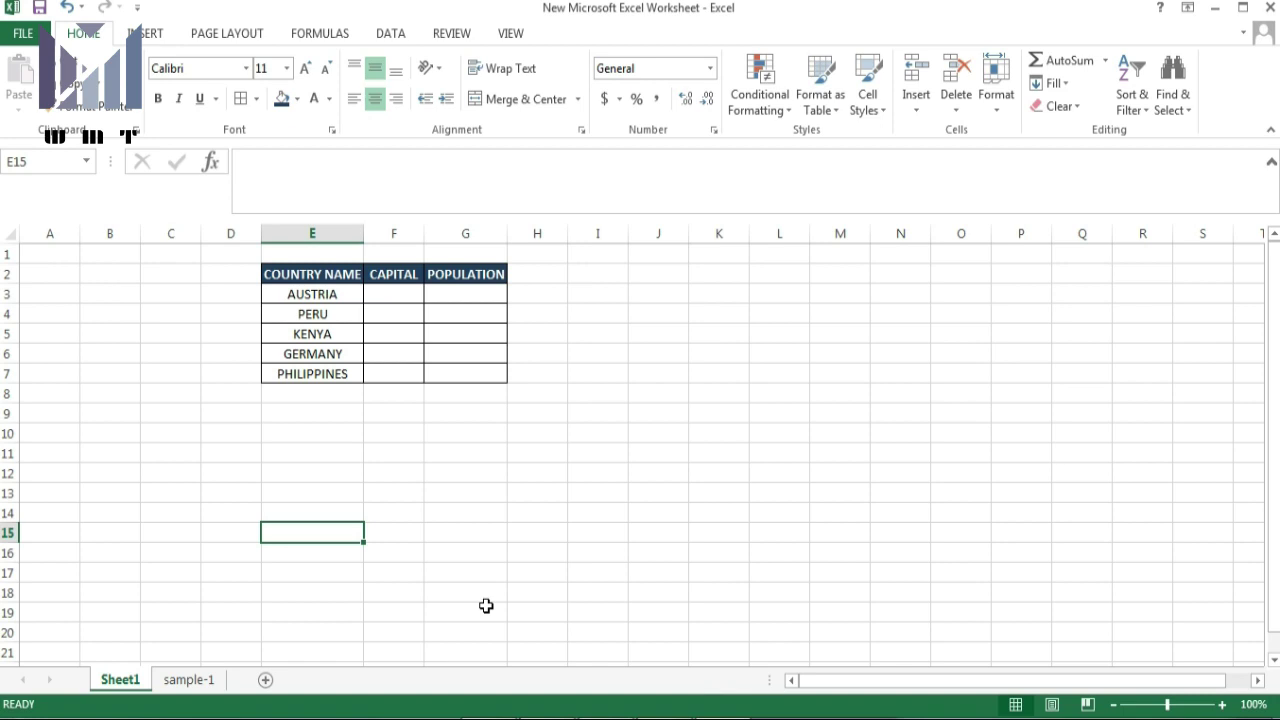
Review the five country names from AUSTRIA to PHILIPPINES in column E, then go to the sample-1 sheet
click(339, 306)
click(346, 319)
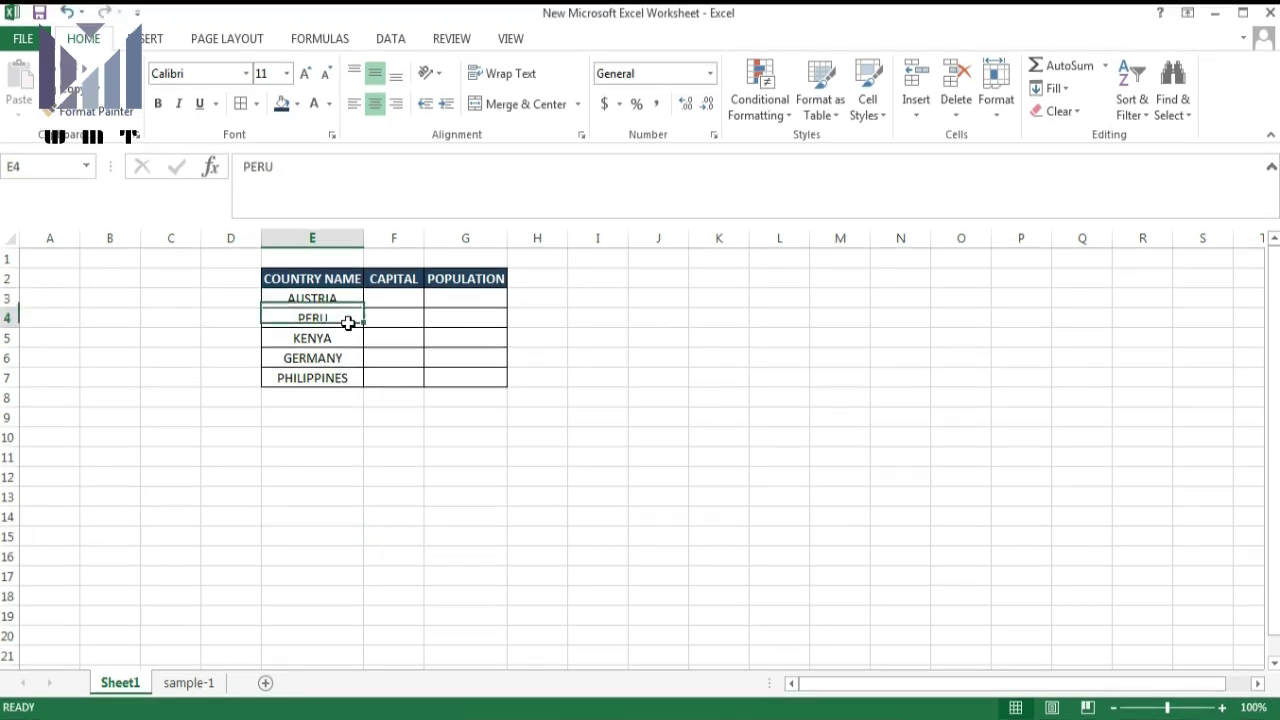
click(344, 340)
click(338, 361)
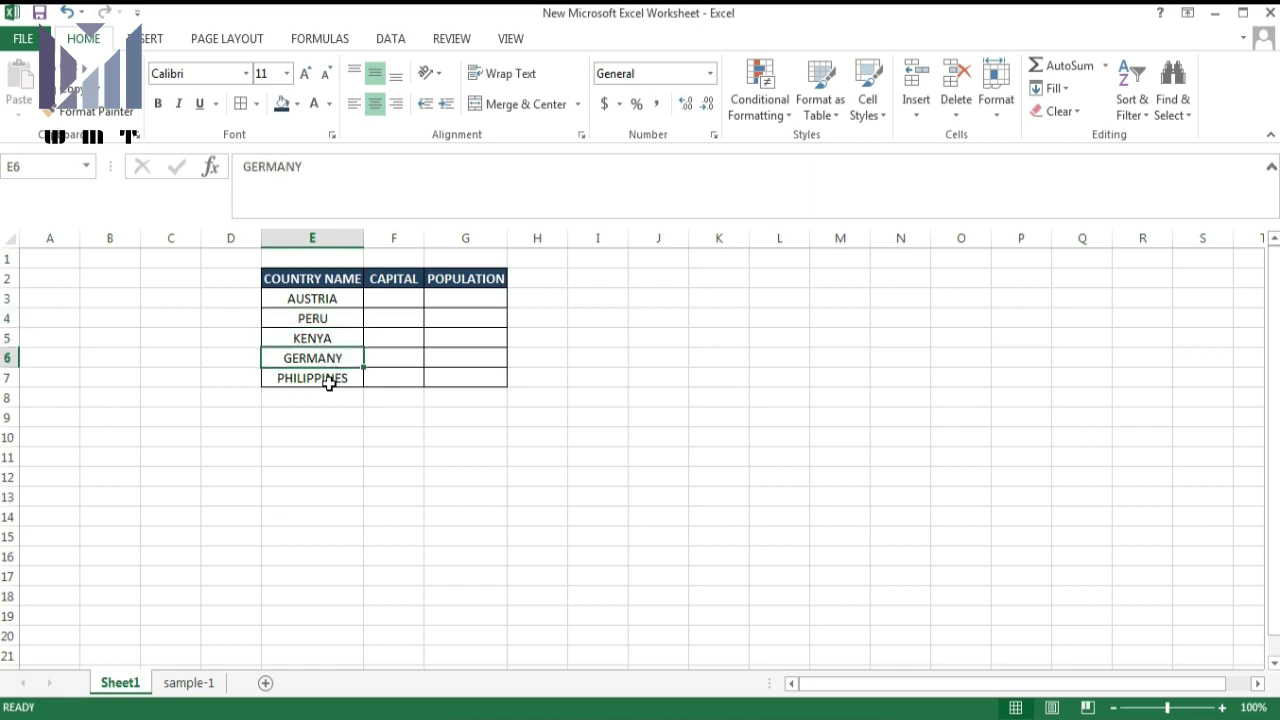
click(329, 381)
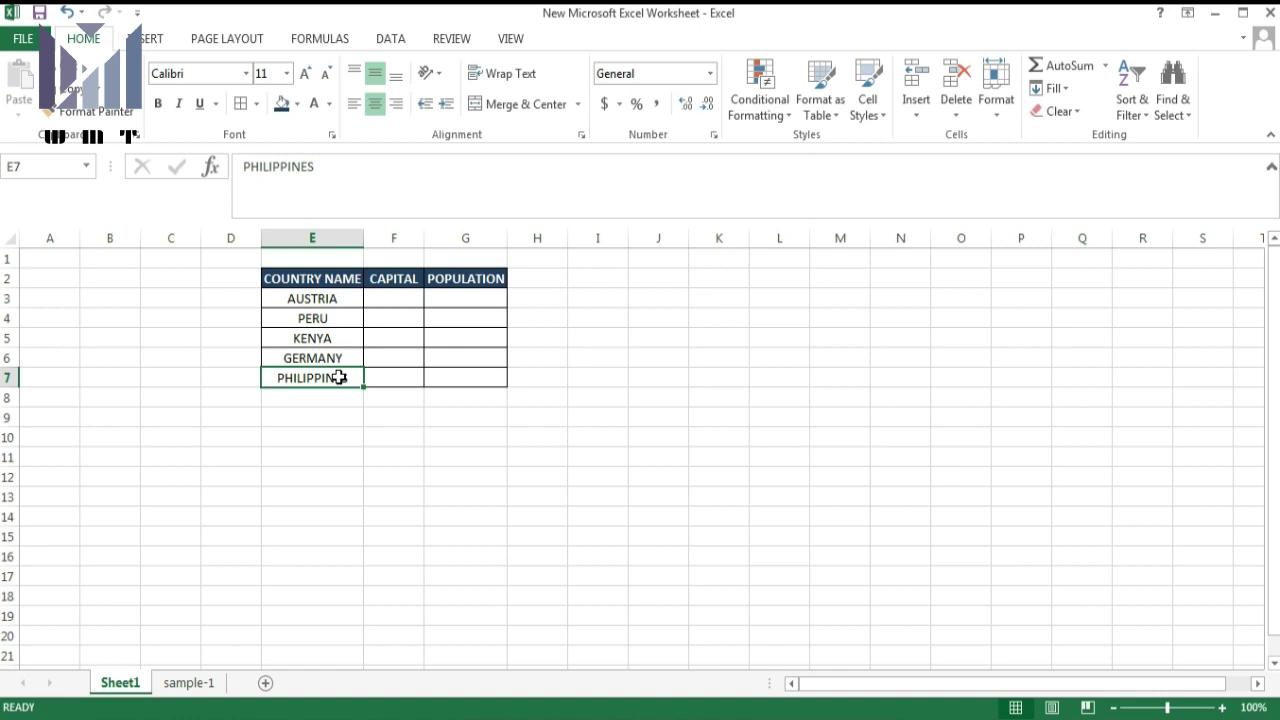
click(310, 496)
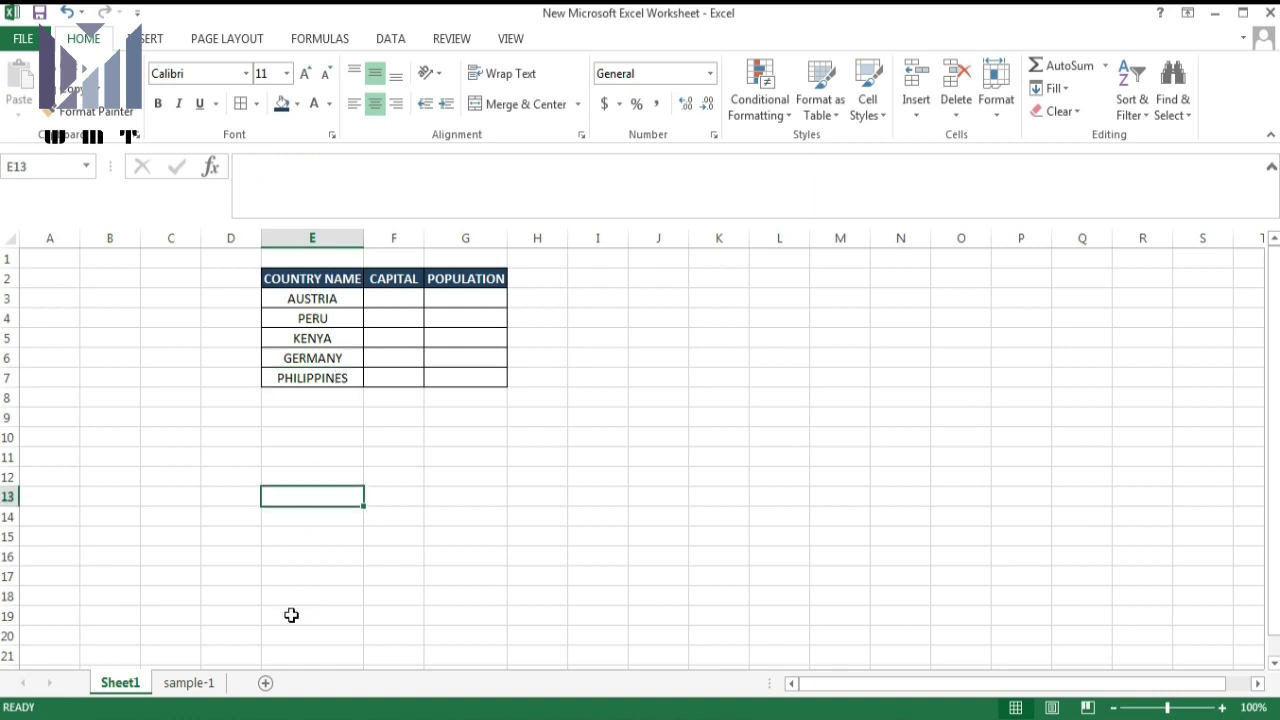
click(190, 686)
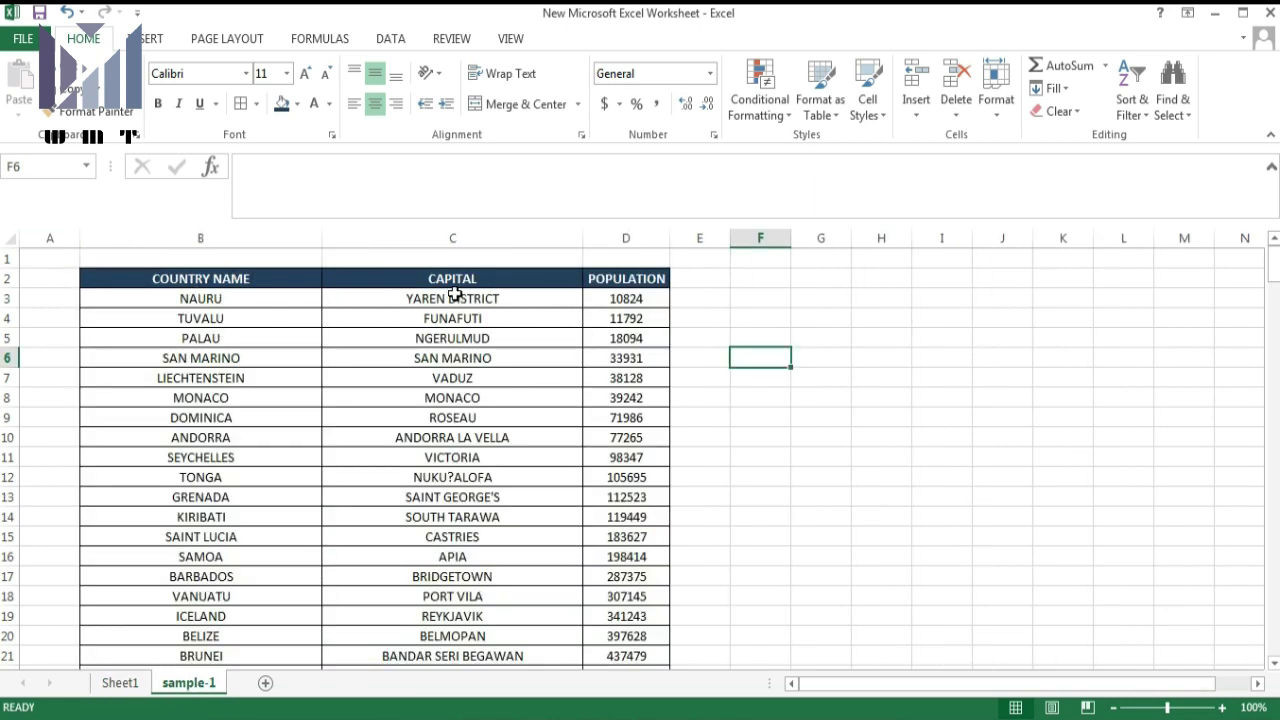
Scroll through the sample-1 source table, then go back to Sheet1
scroll(214, 393, down, 4)
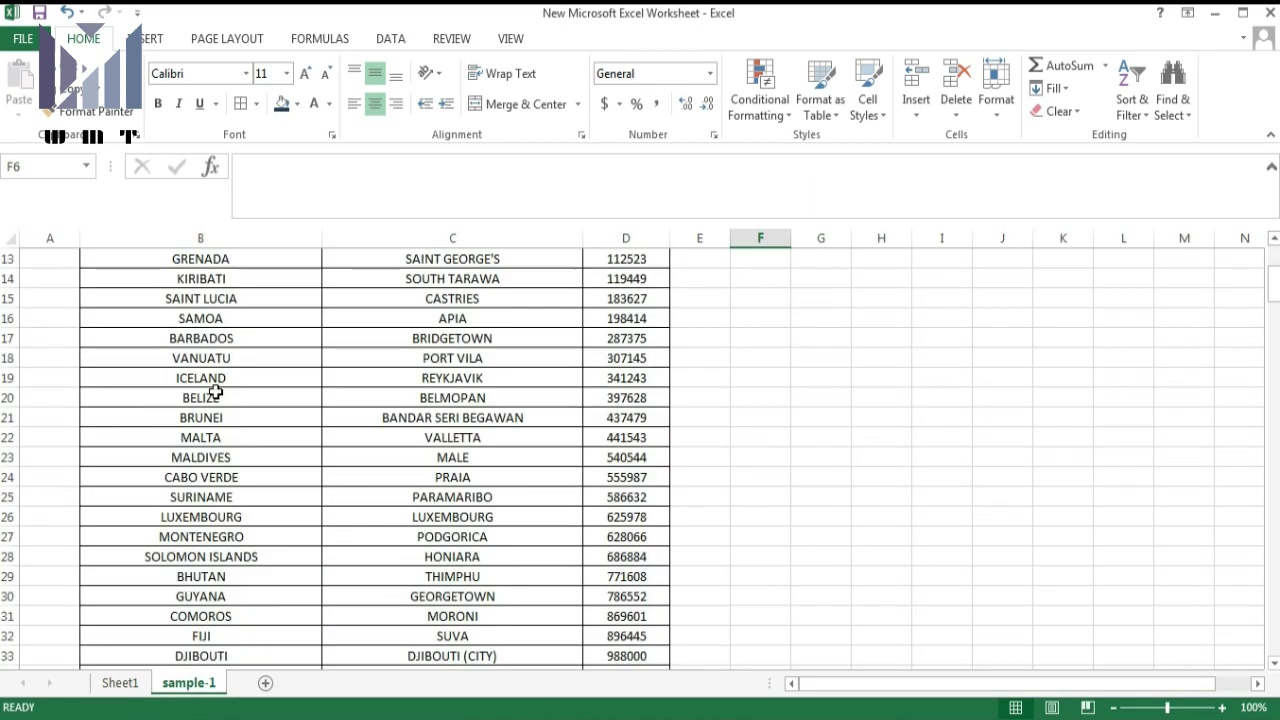
scroll(216, 391, down, 4)
scroll(216, 391, down, 10)
scroll(218, 385, down, 5)
scroll(210, 385, up, 7)
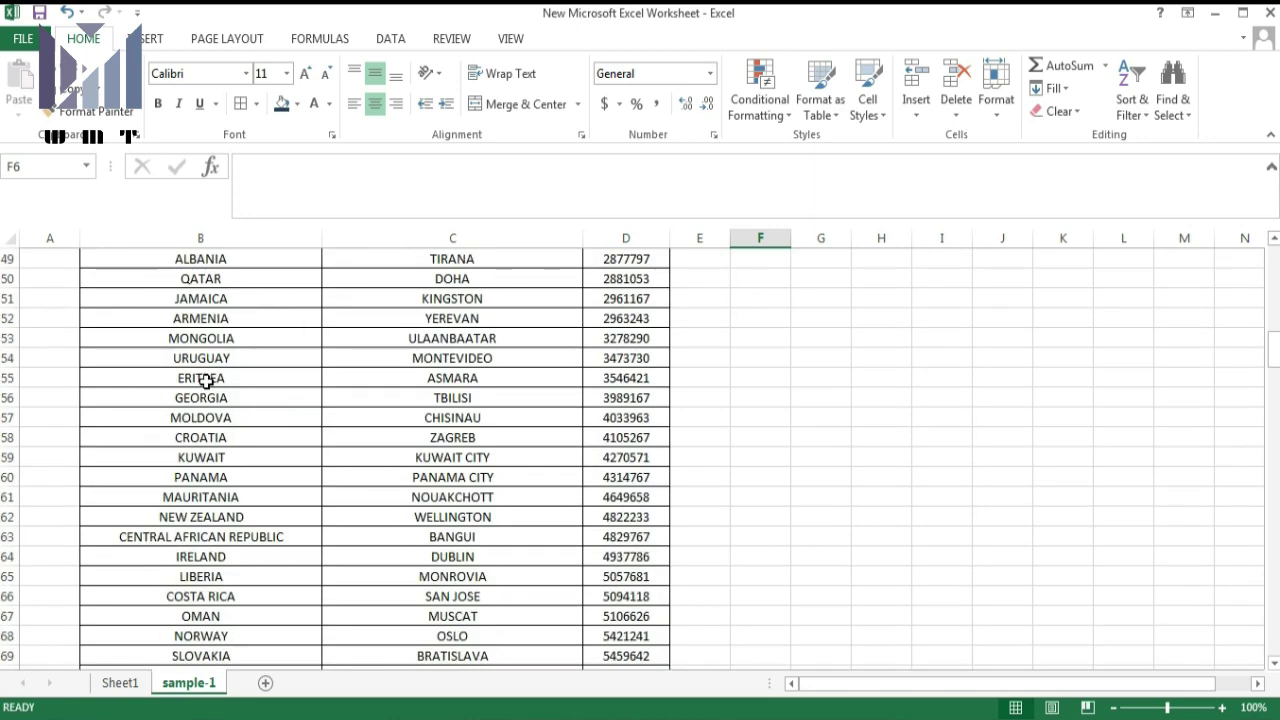
scroll(206, 381, up, 6)
scroll(206, 381, up, 10)
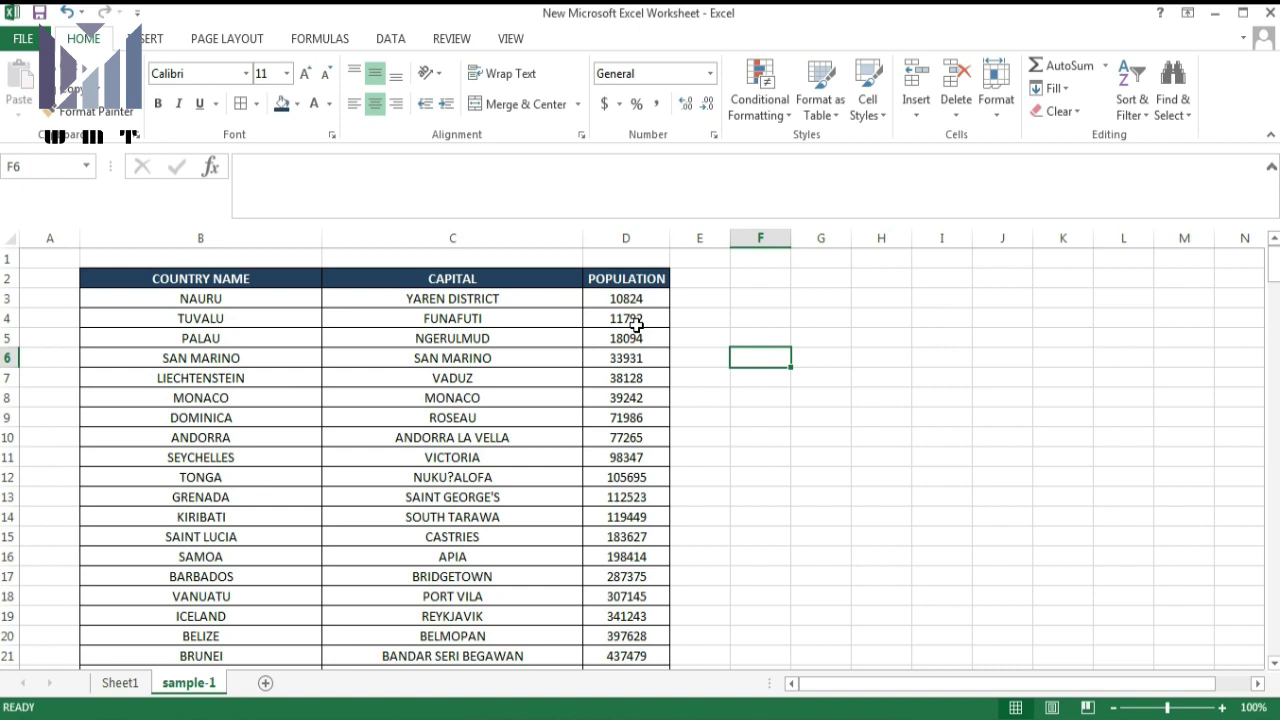
click(122, 690)
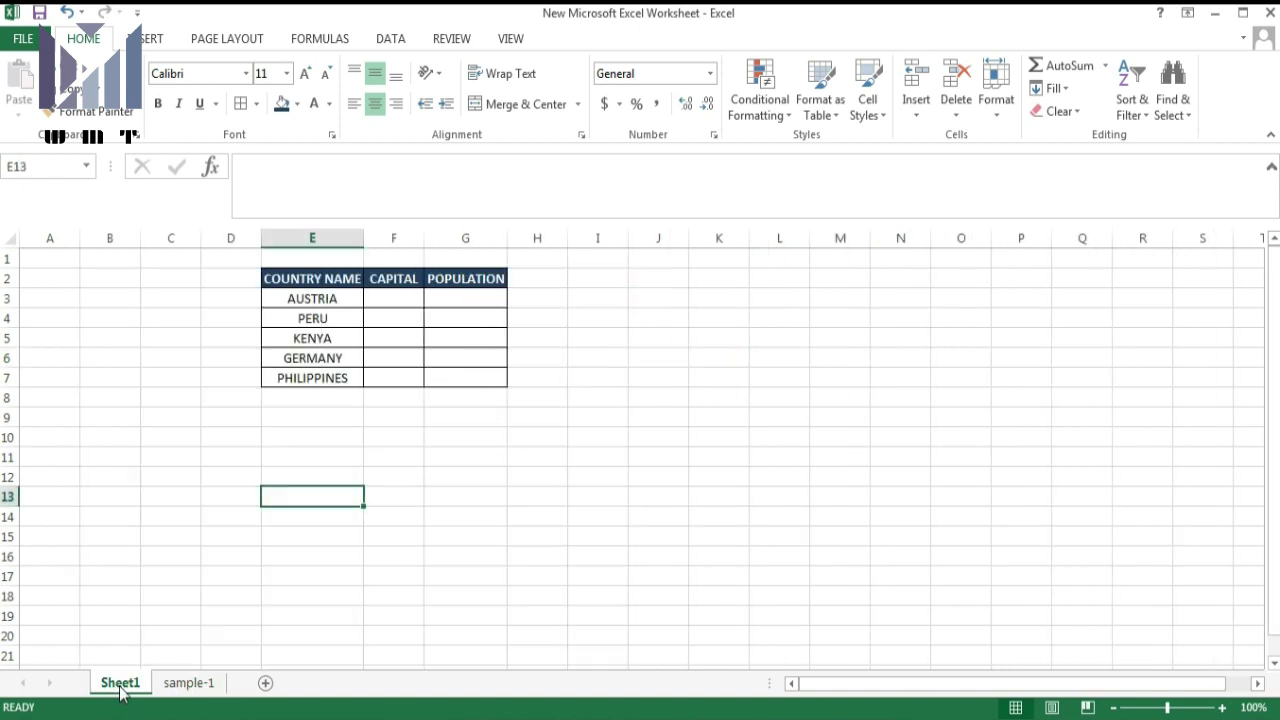
Copy AUSTRIA from E3 and select a country-name cell on sample-1
click(320, 306)
key(ctrl+c)
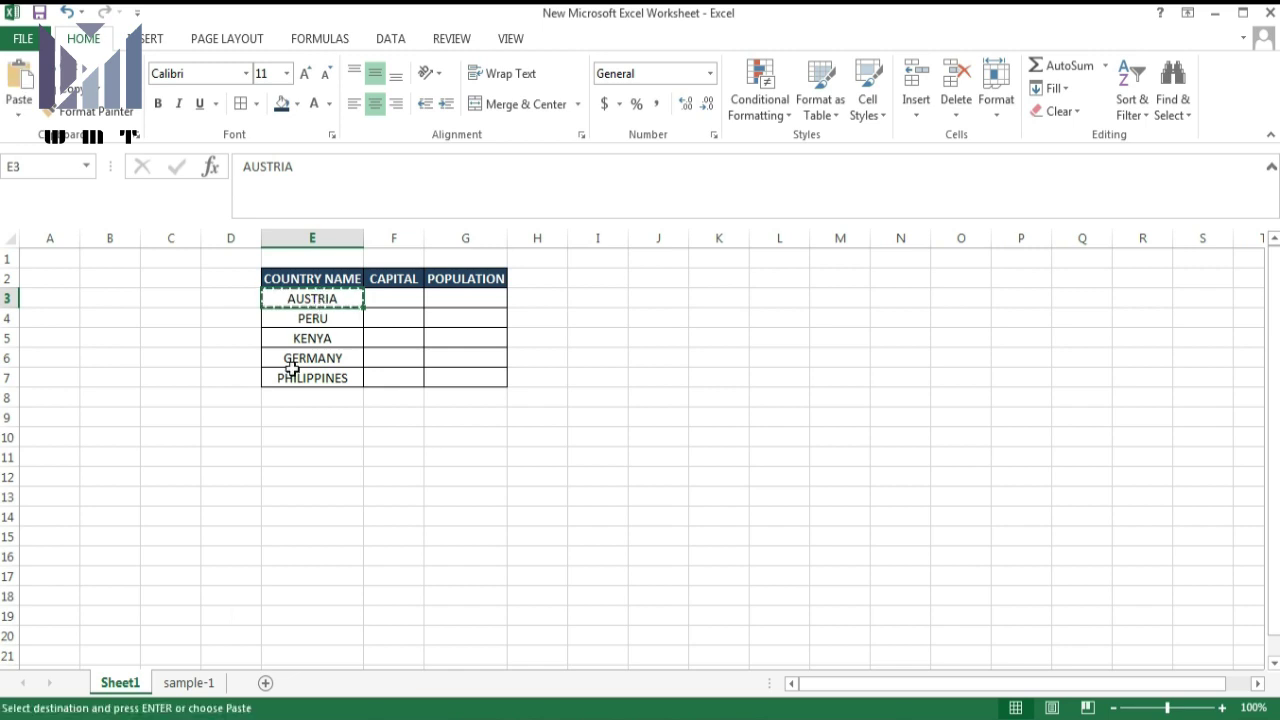
click(189, 683)
click(213, 385)
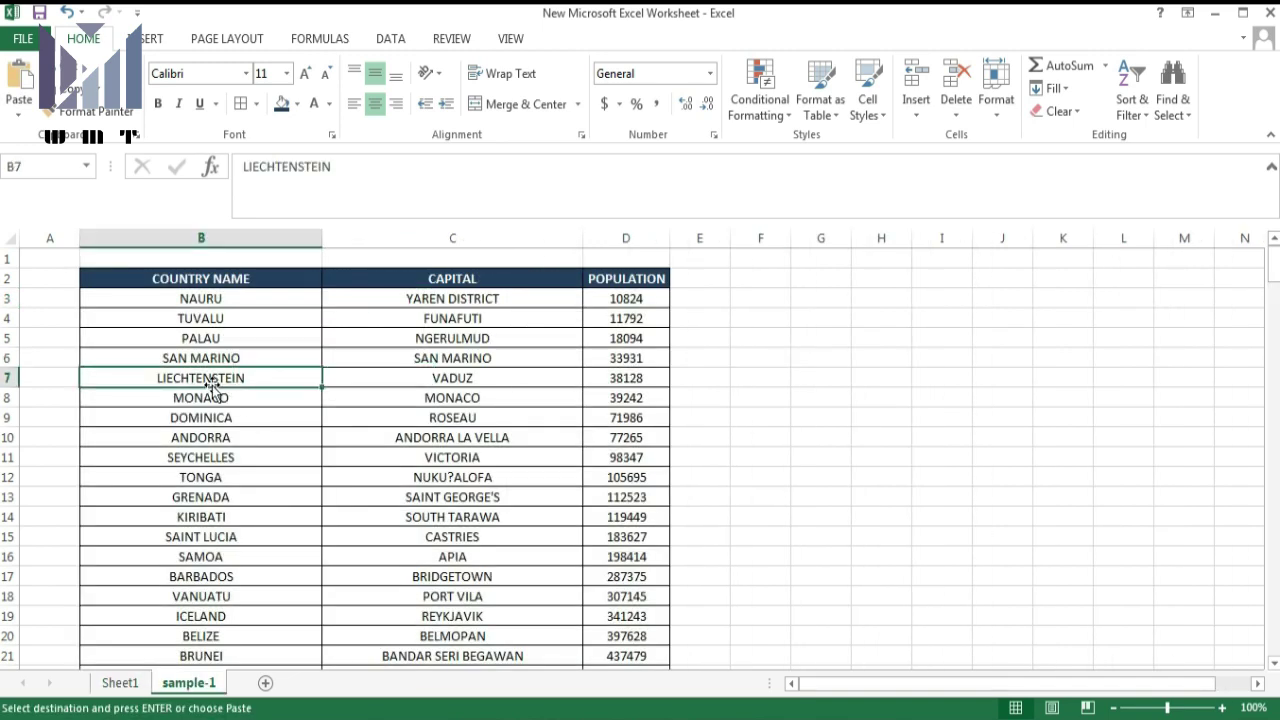
Find All for AUSTRIA on sample-1, locating row 88 with VIENNA, then return to Sheet1
key(ctrl+f)
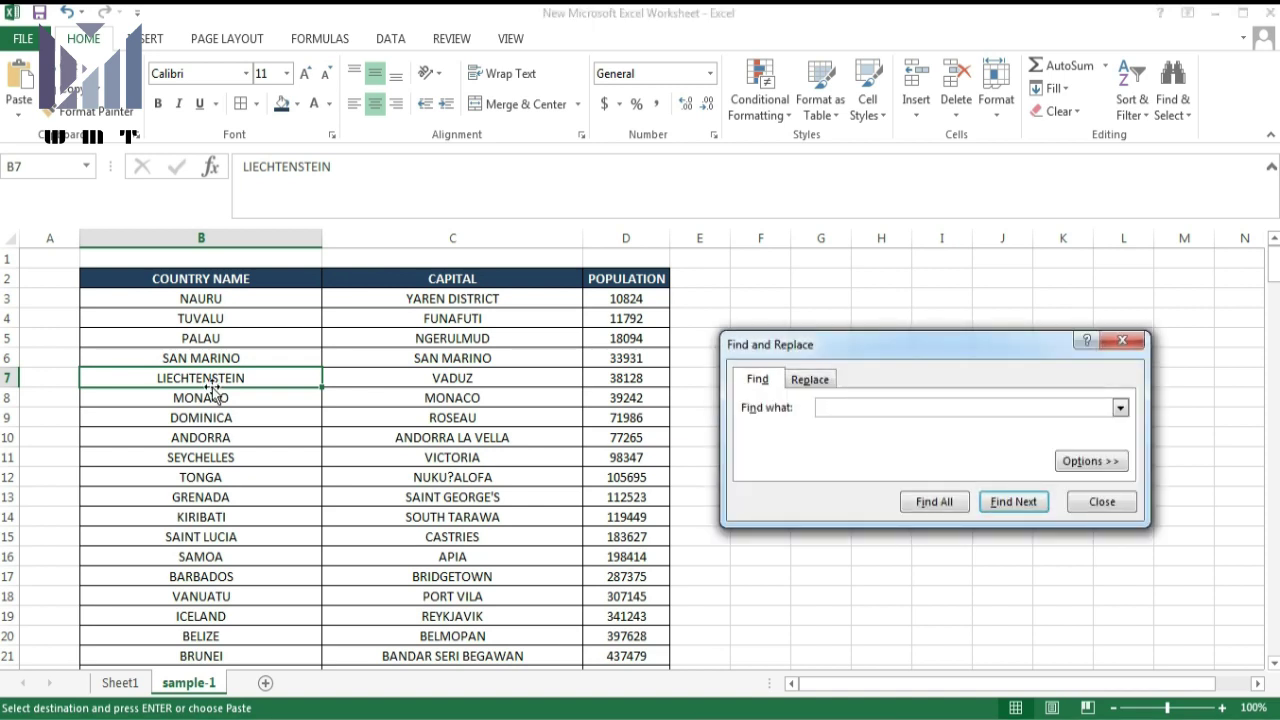
text(AUSTRIA)
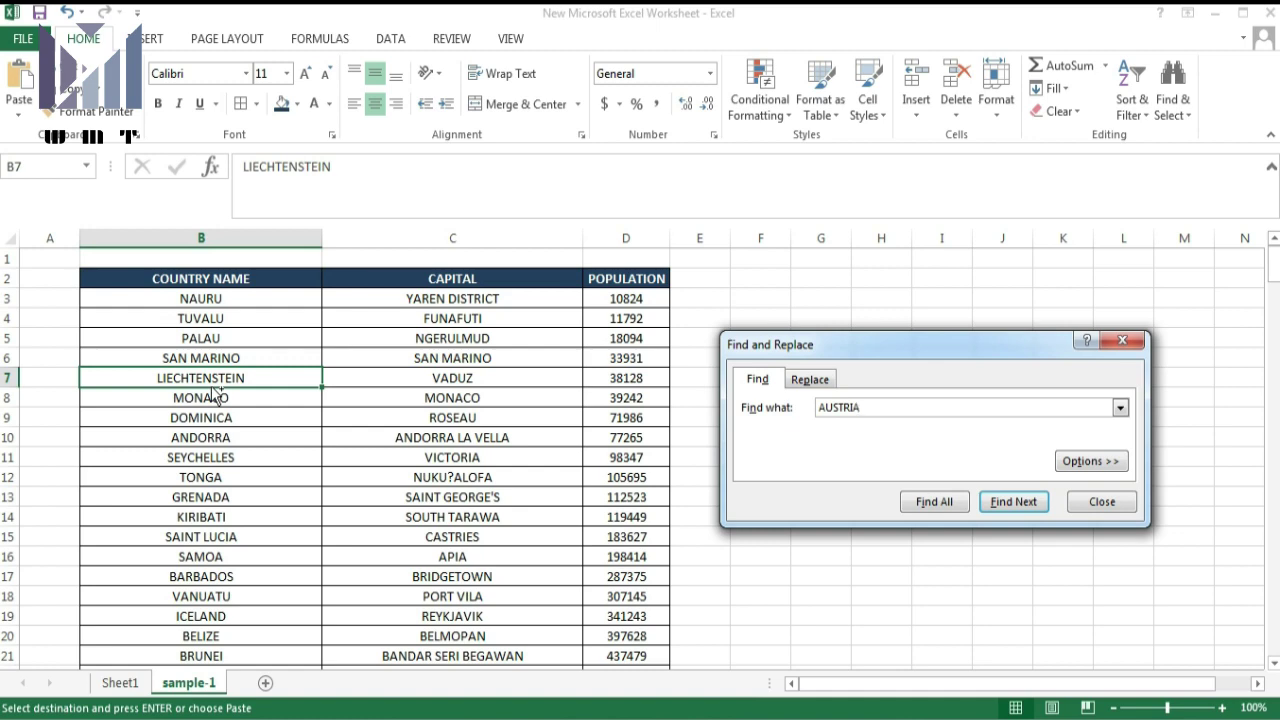
click(945, 503)
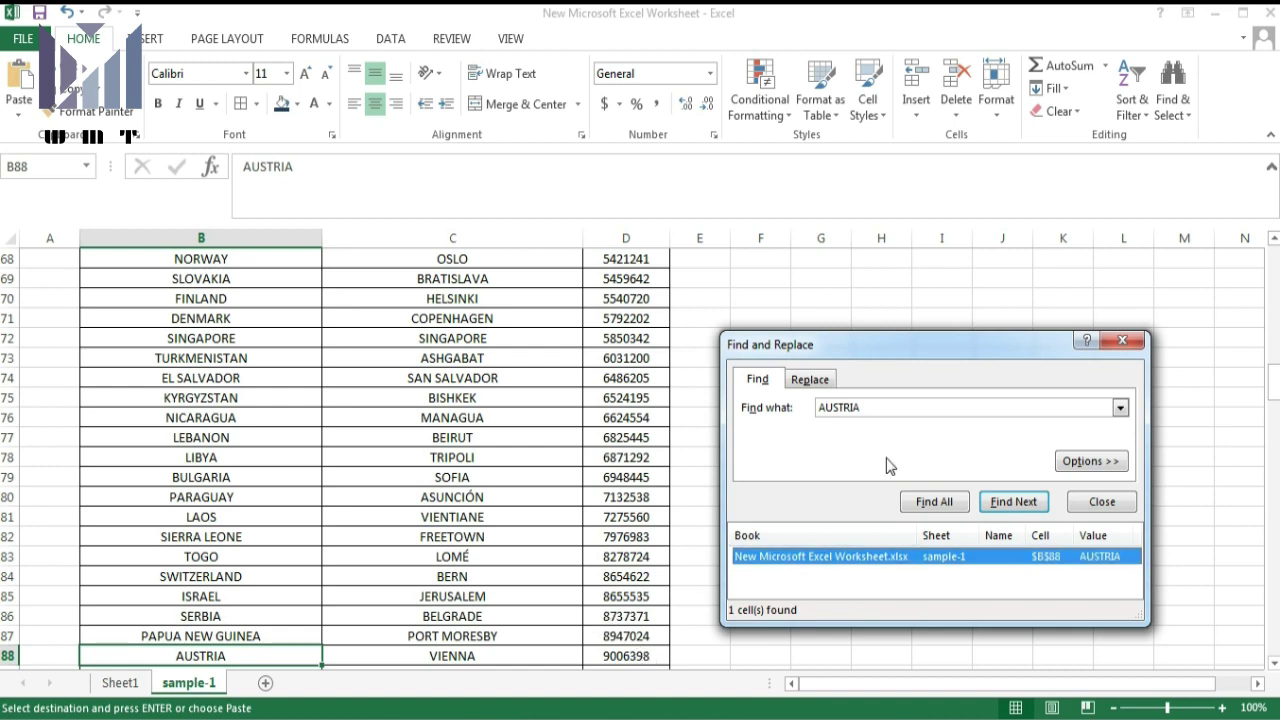
click(1121, 344)
scroll(423, 528, down, 2)
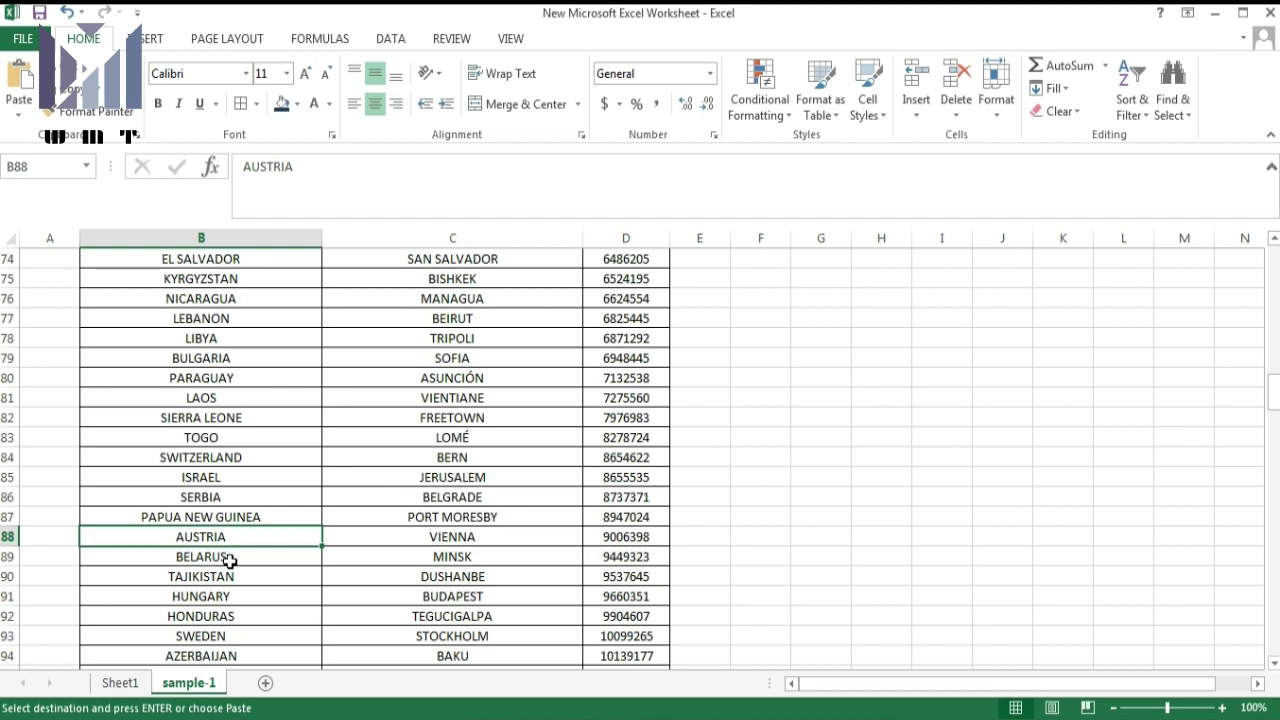
click(120, 683)
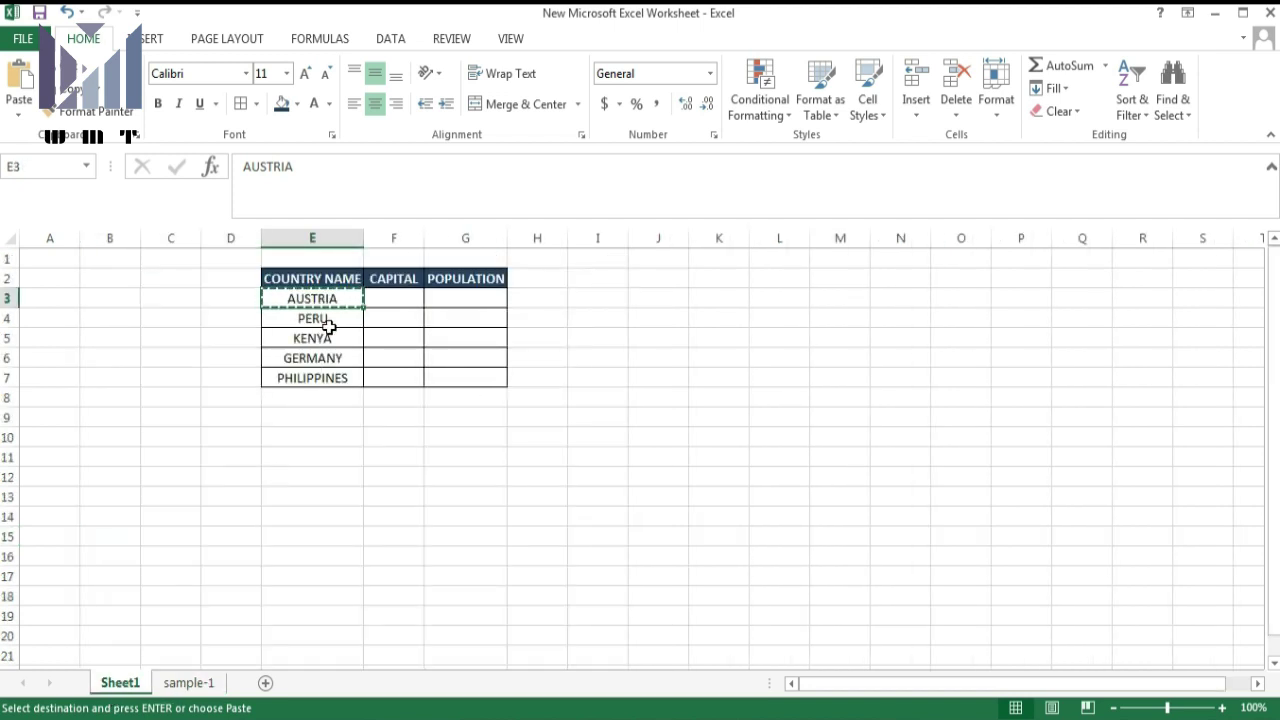
click(328, 322)
key(Escape)
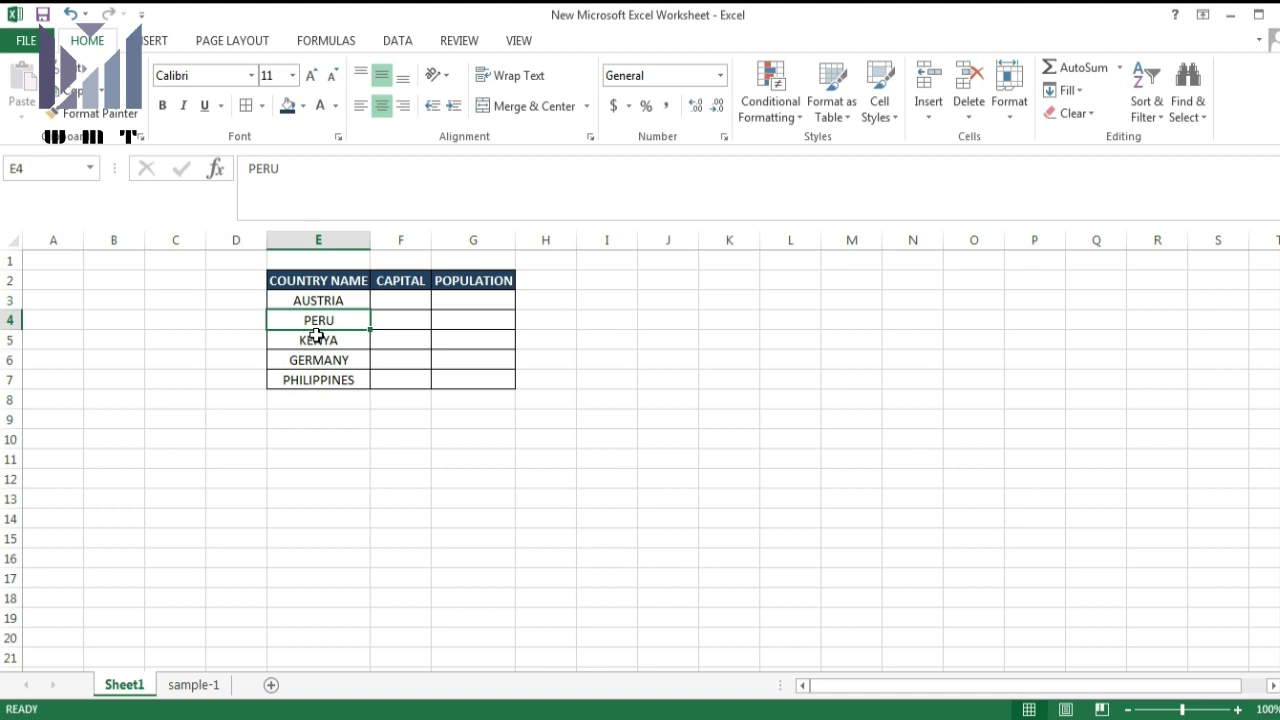
key(Up)
key(Right)
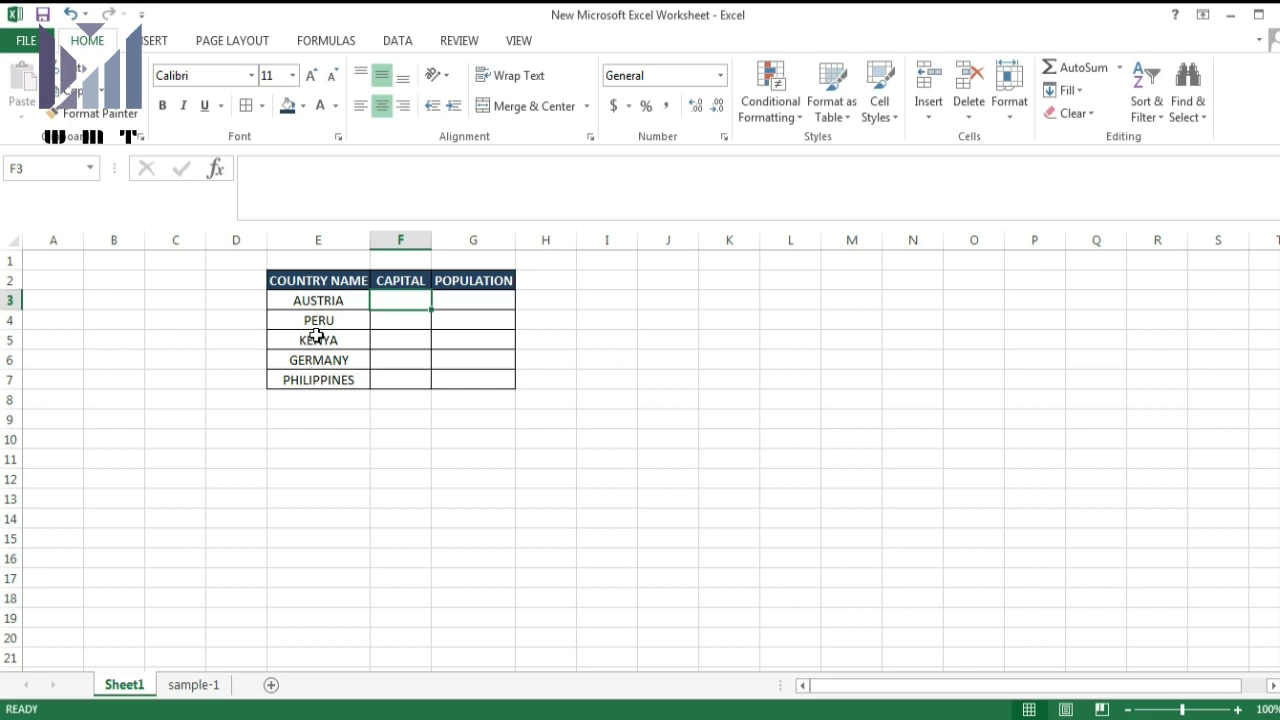
Start F3's formula as =VLOOKUP(E3, with AUSTRIA in E3 as the lookup value
text(=)
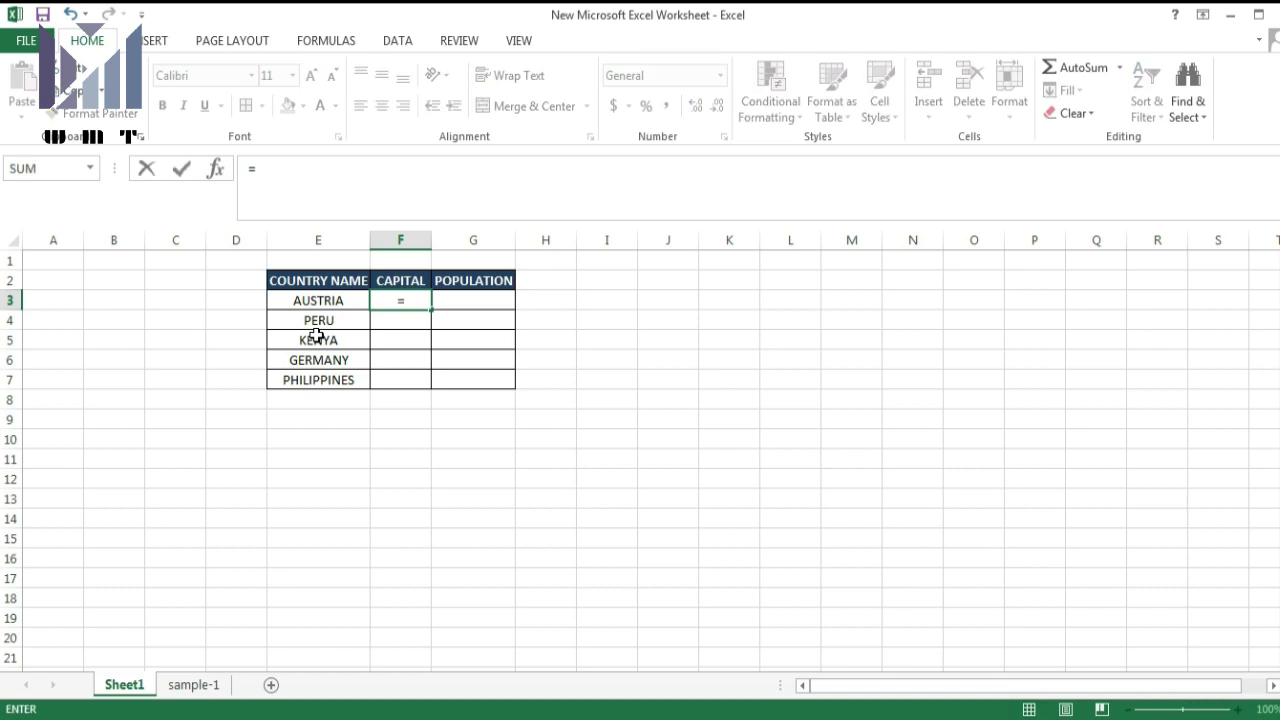
text(VLOOKU)
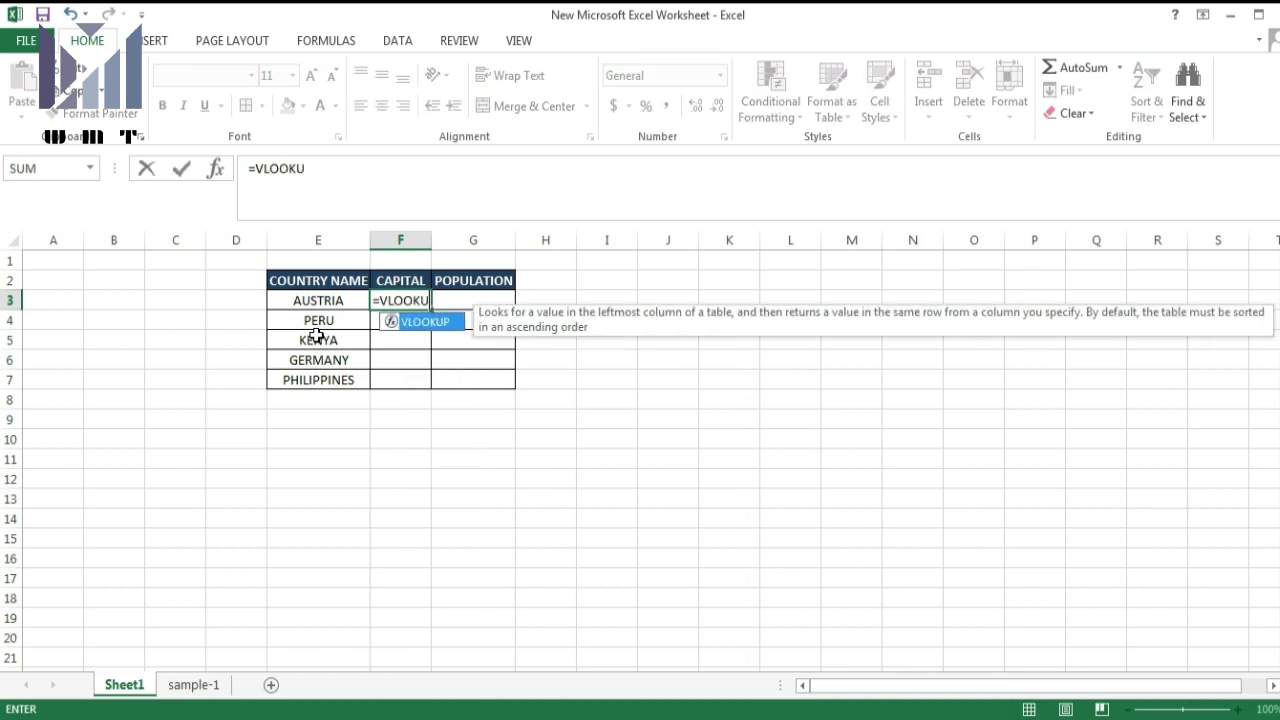
text(P)
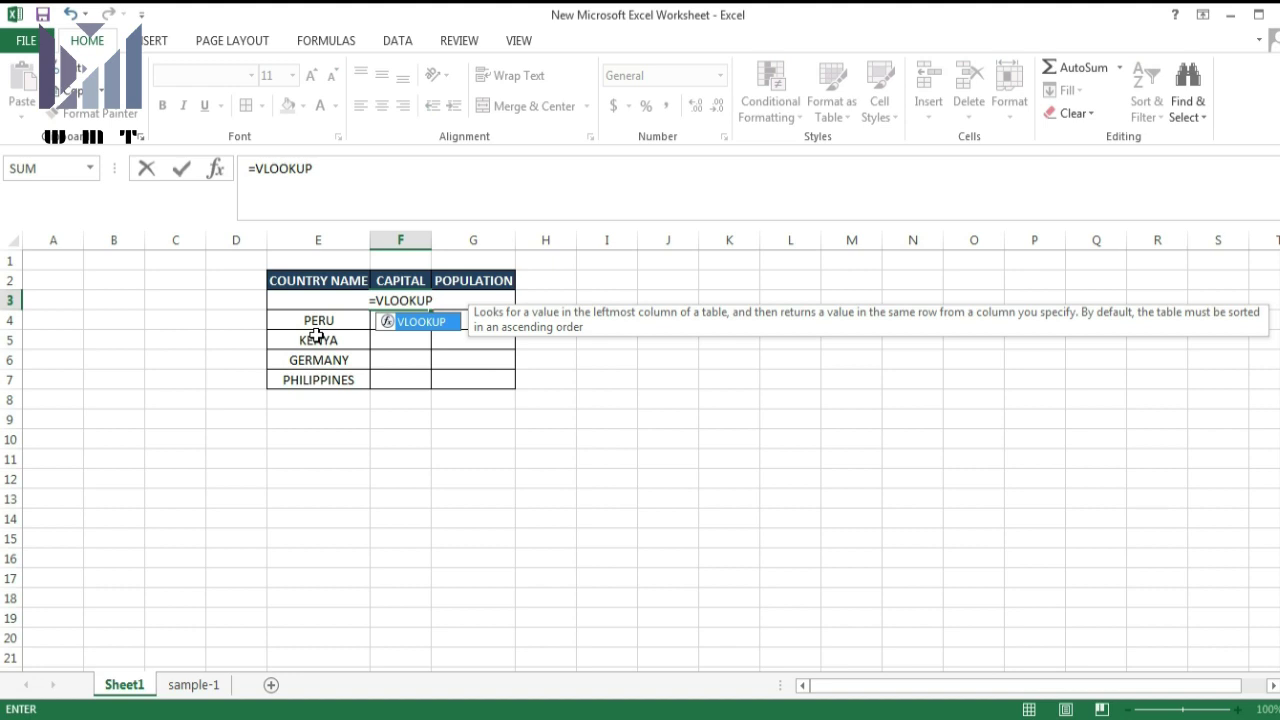
text(()
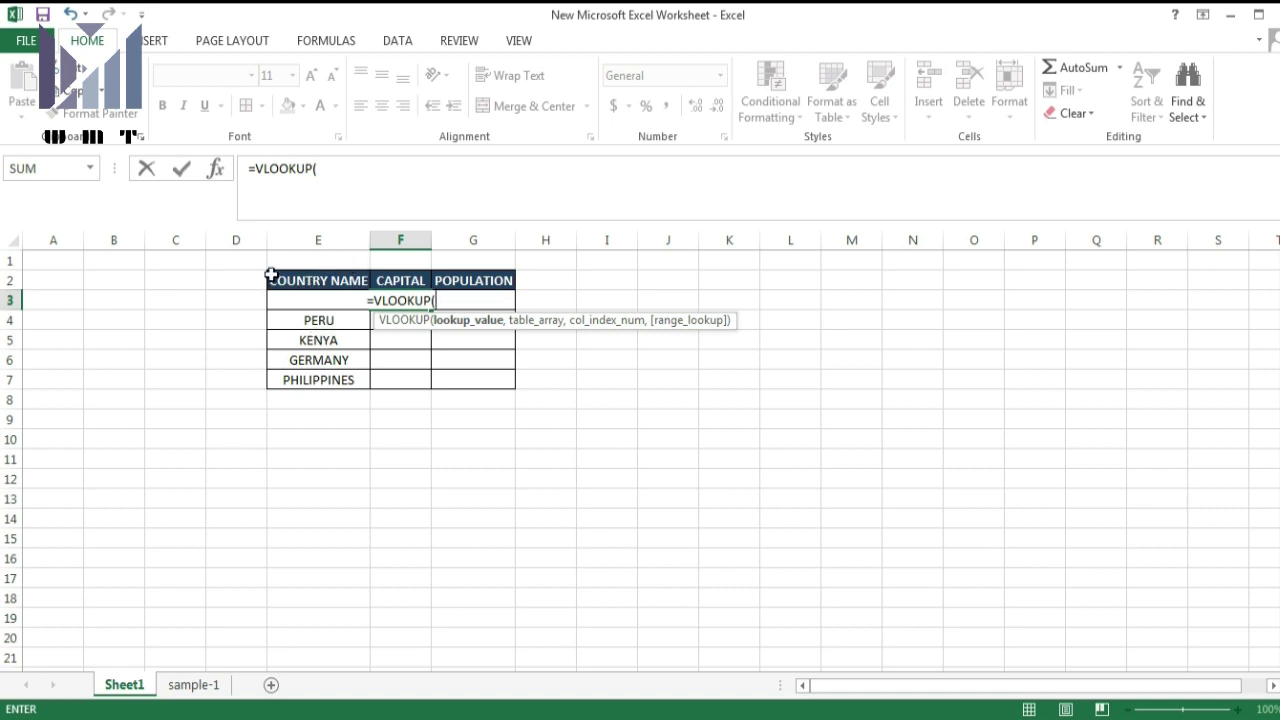
click(243, 283)
key(Right)
key(Down)
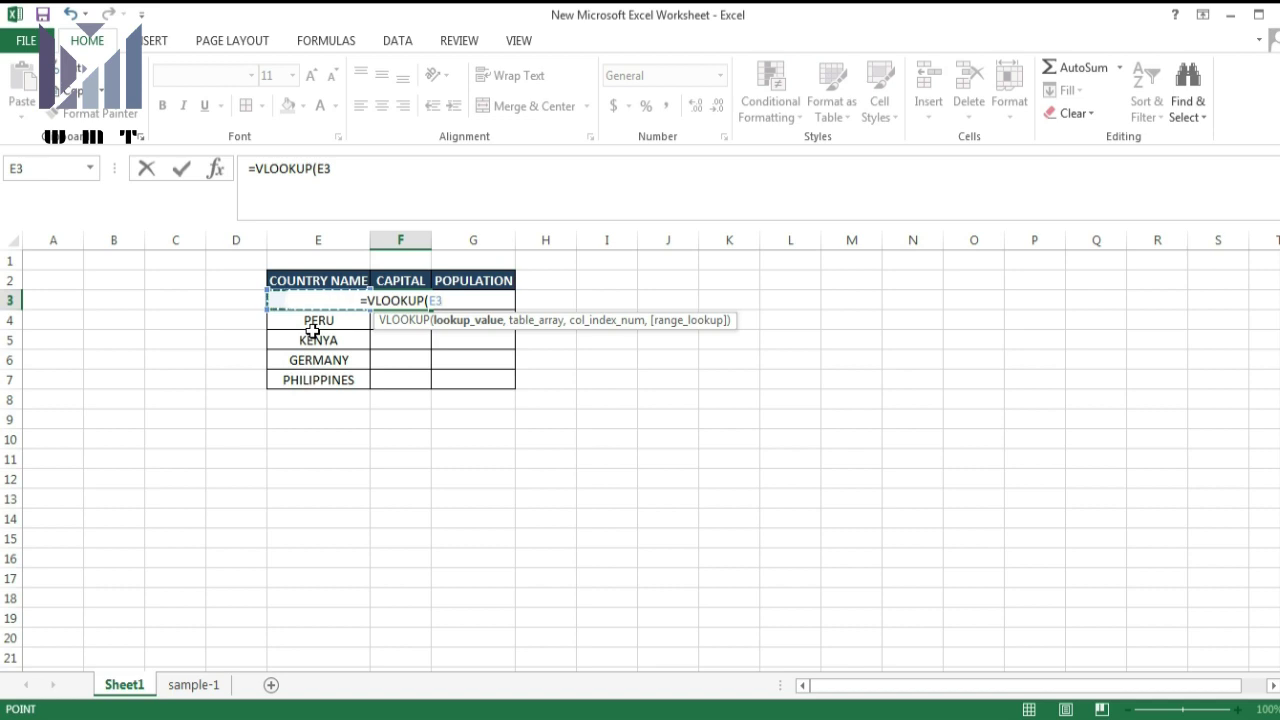
text(,)
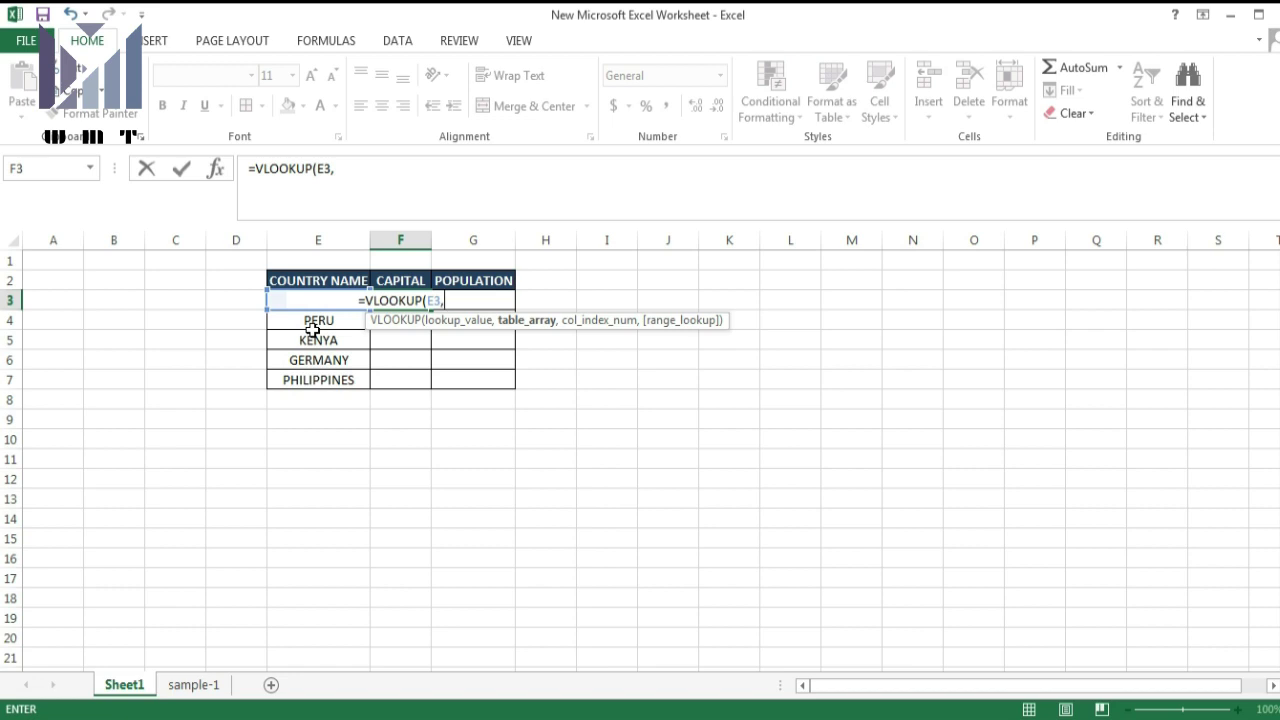
Set the VLOOKUP table array to whole columns B:C on sample-1 ('sample-1'!B:C)
click(205, 688)
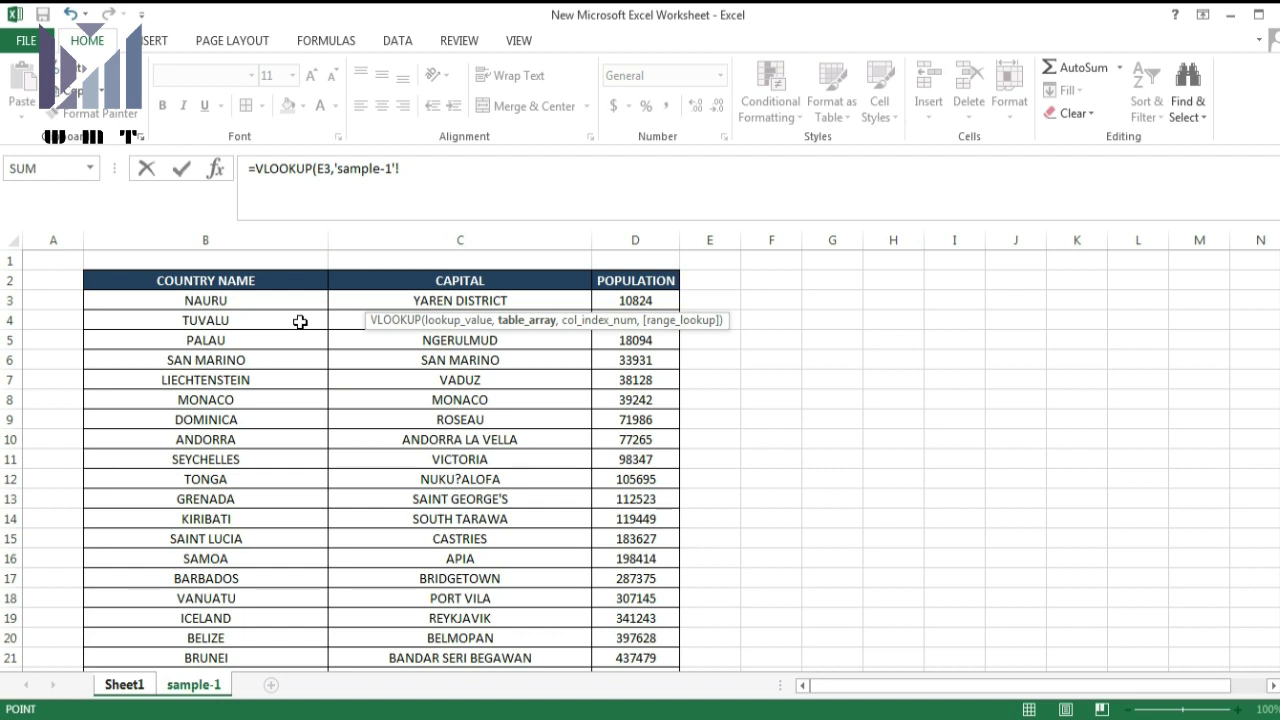
click(219, 300)
drag(219, 300, 243, 541)
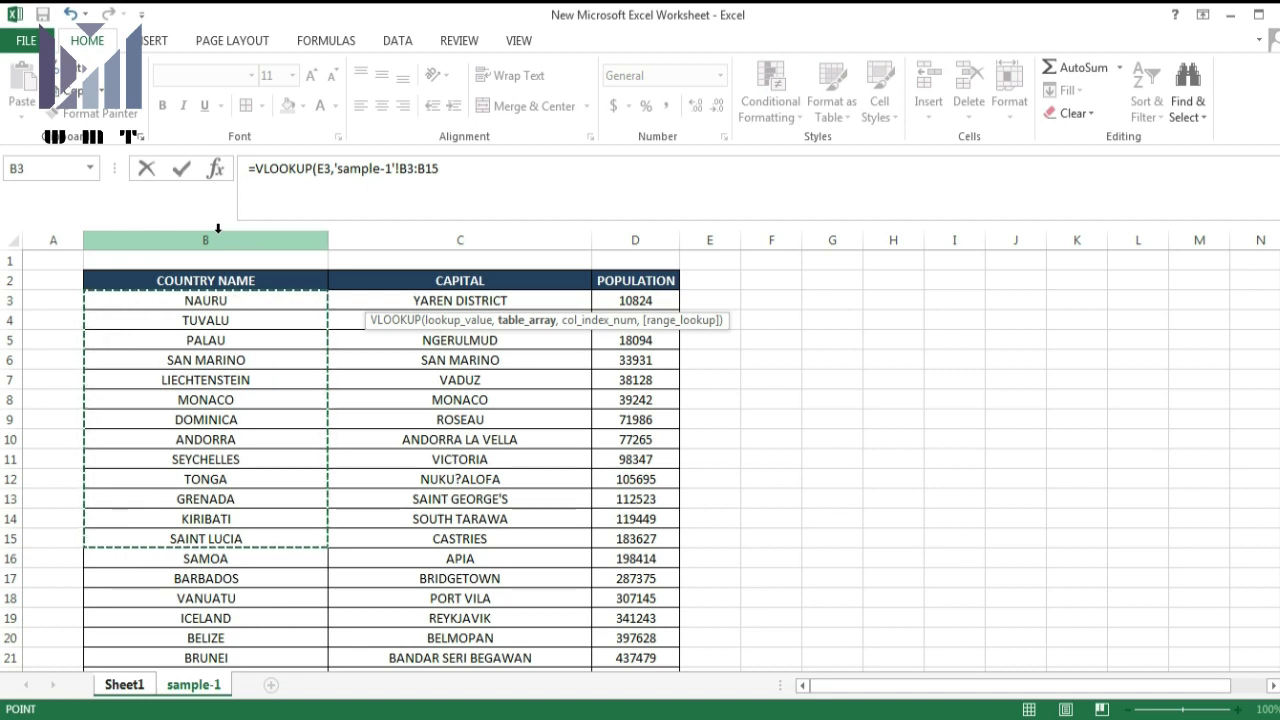
click(217, 228)
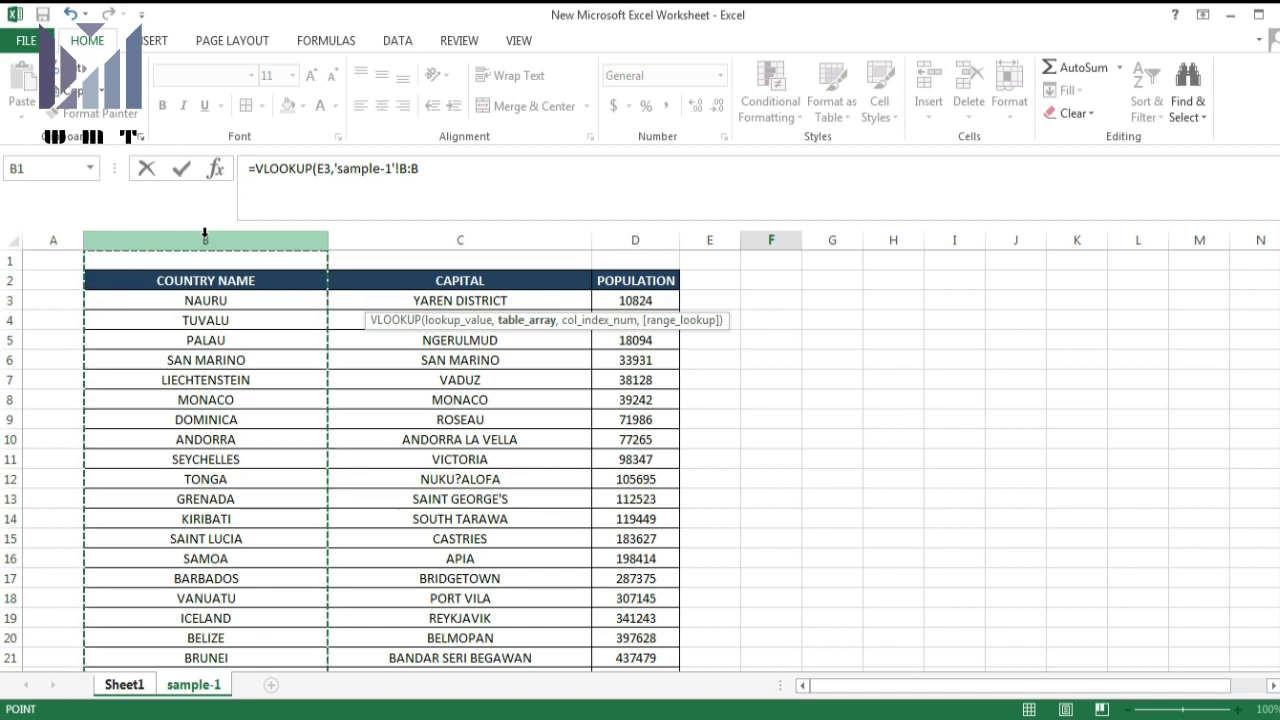
click(205, 233)
drag(308, 239, 370, 244)
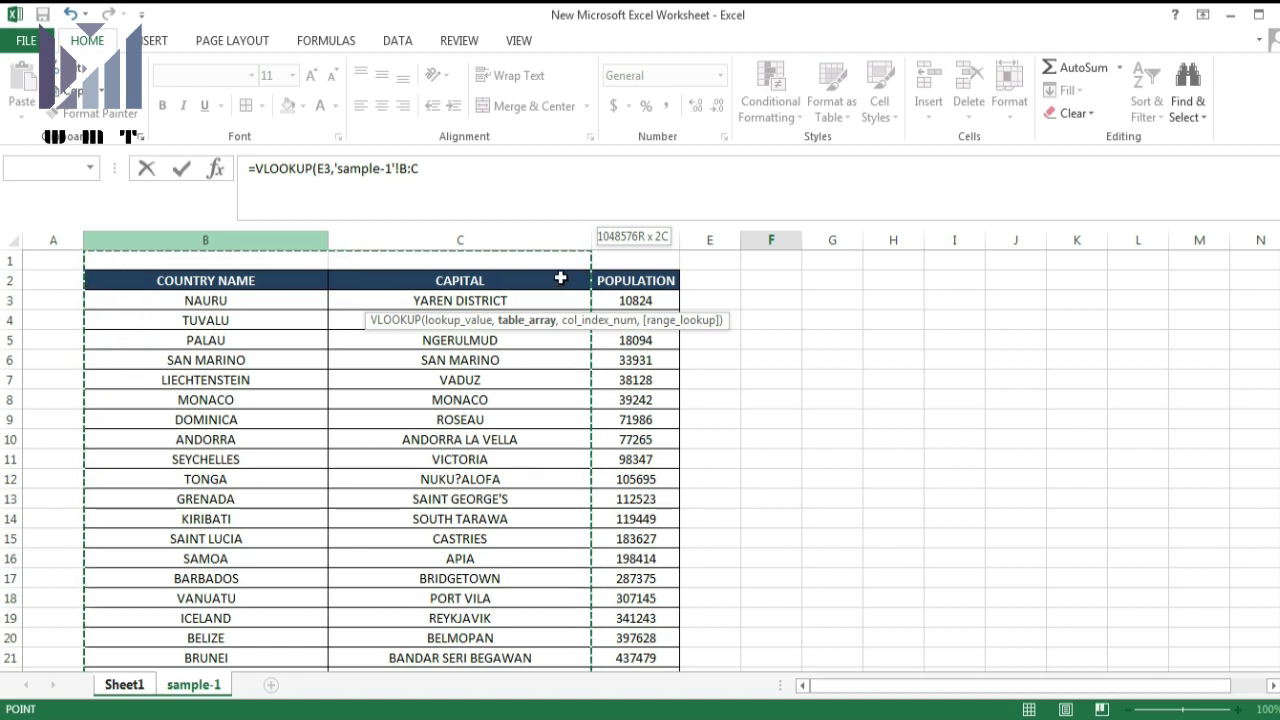
drag(560, 278, 703, 255)
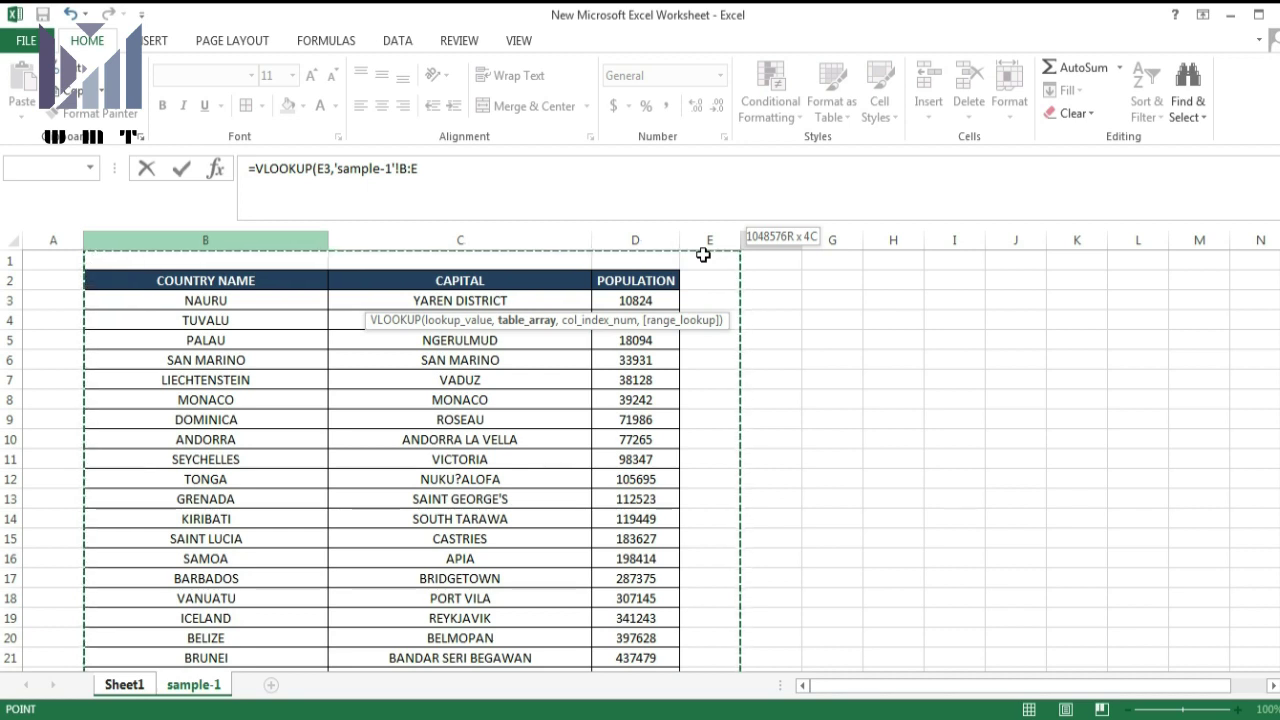
mouse_move(703, 255)
mouse_down()
mouse_move(441, 270)
mouse_move(237, 259)
mouse_move(400, 256)
mouse_up()
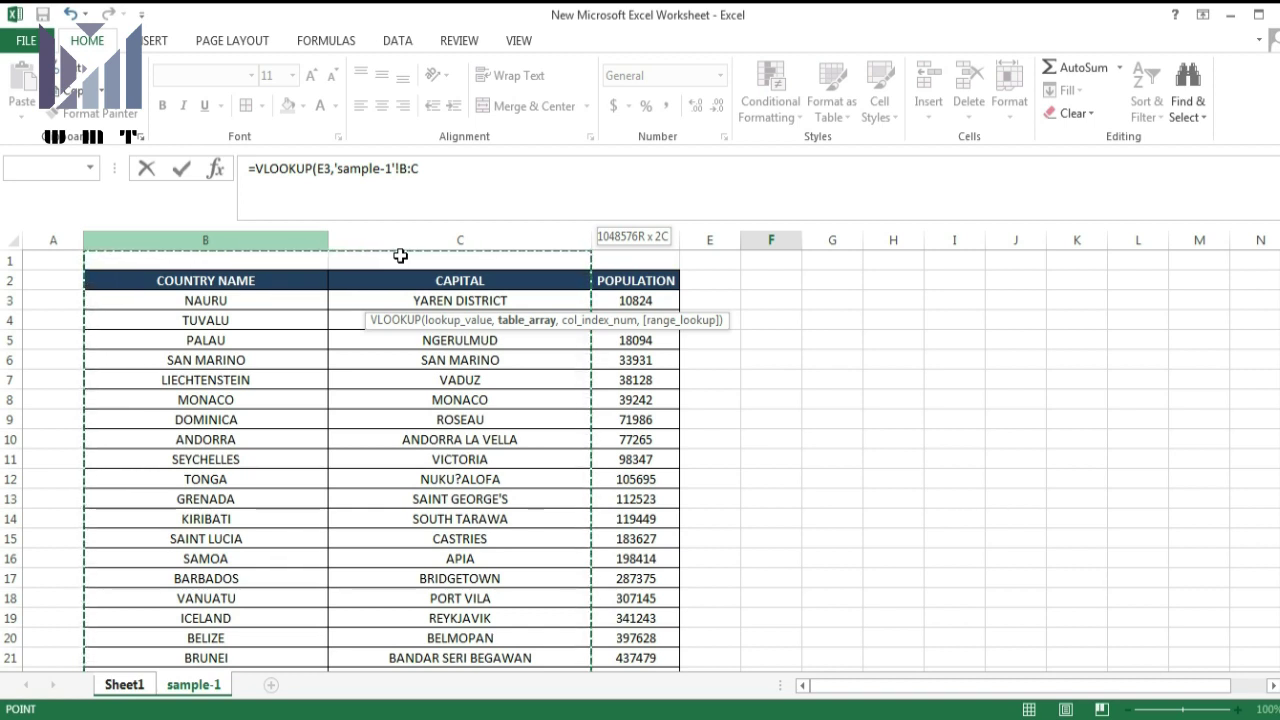
drag(400, 256, 402, 257)
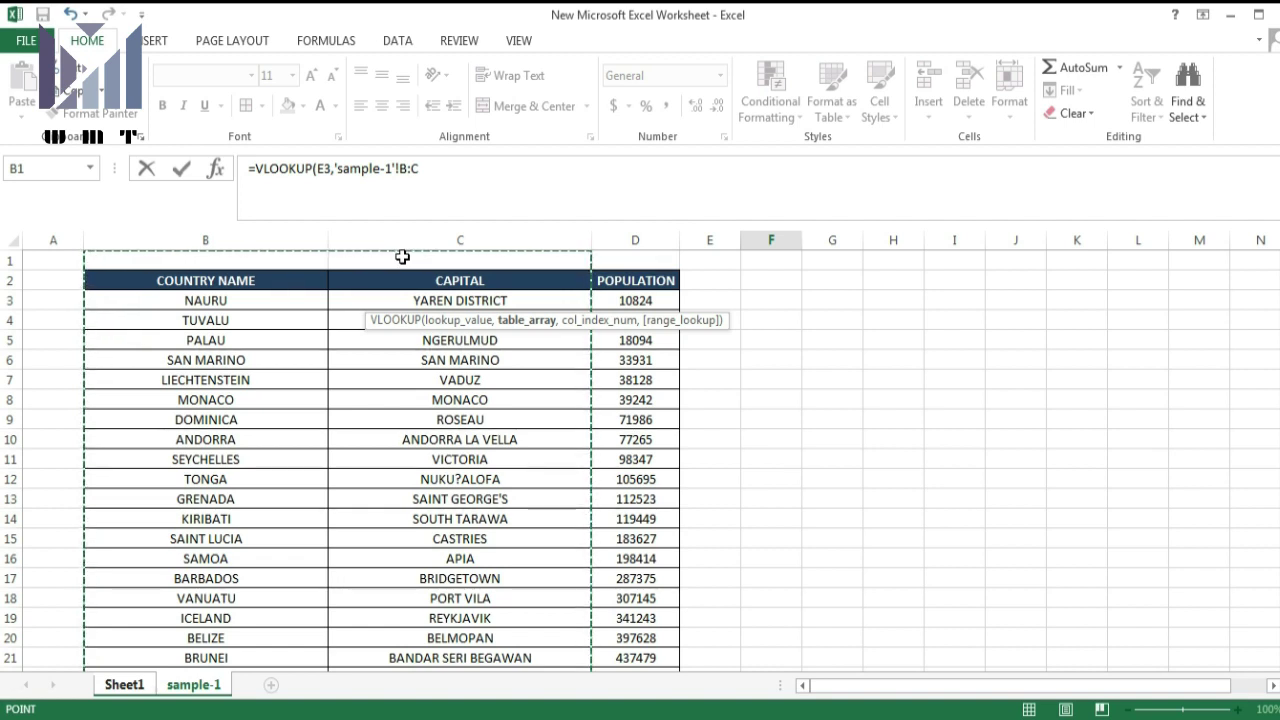
Complete the formula with column index 2 and exact match 0, so F3 returns VIENNA
text(,)
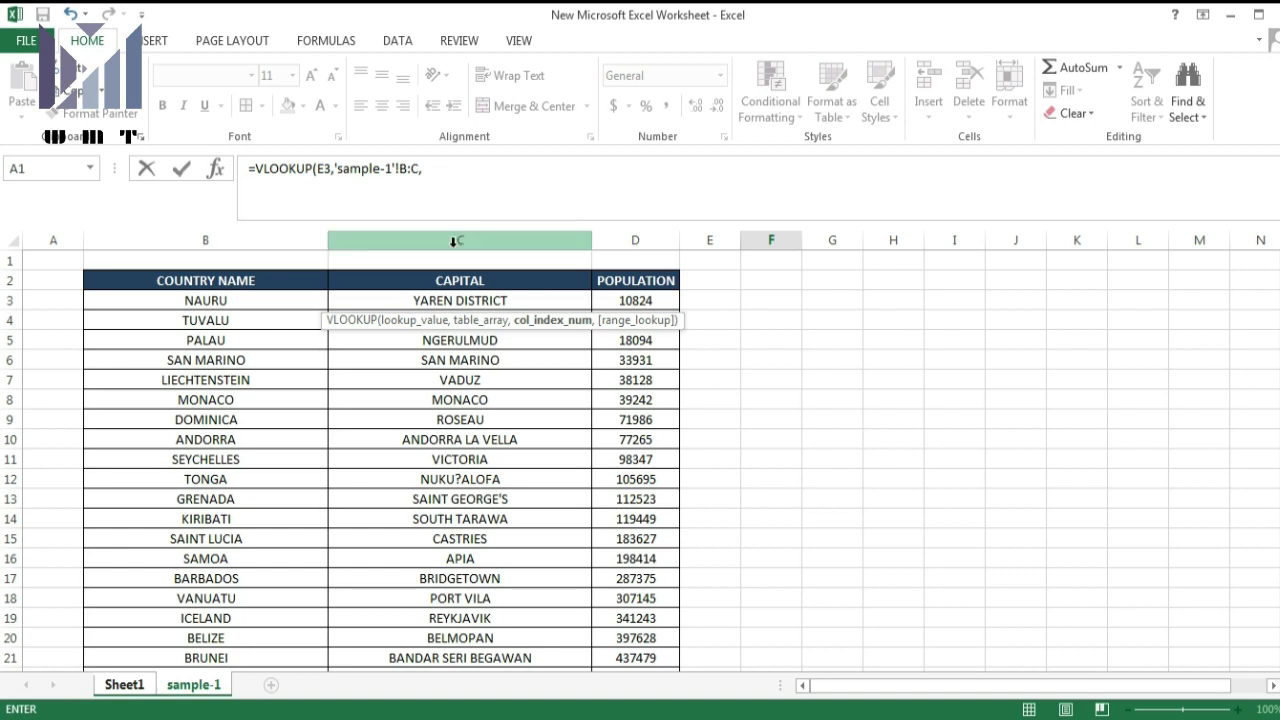
click(429, 167)
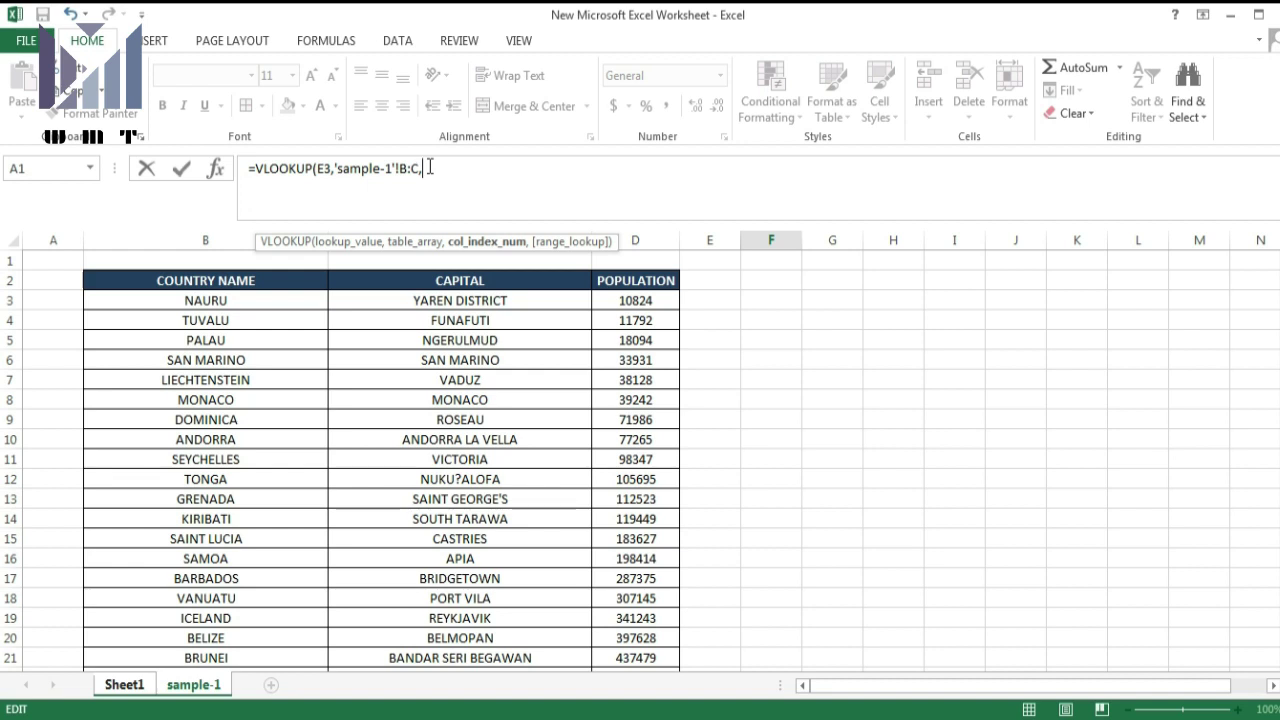
text(2)
text(,)
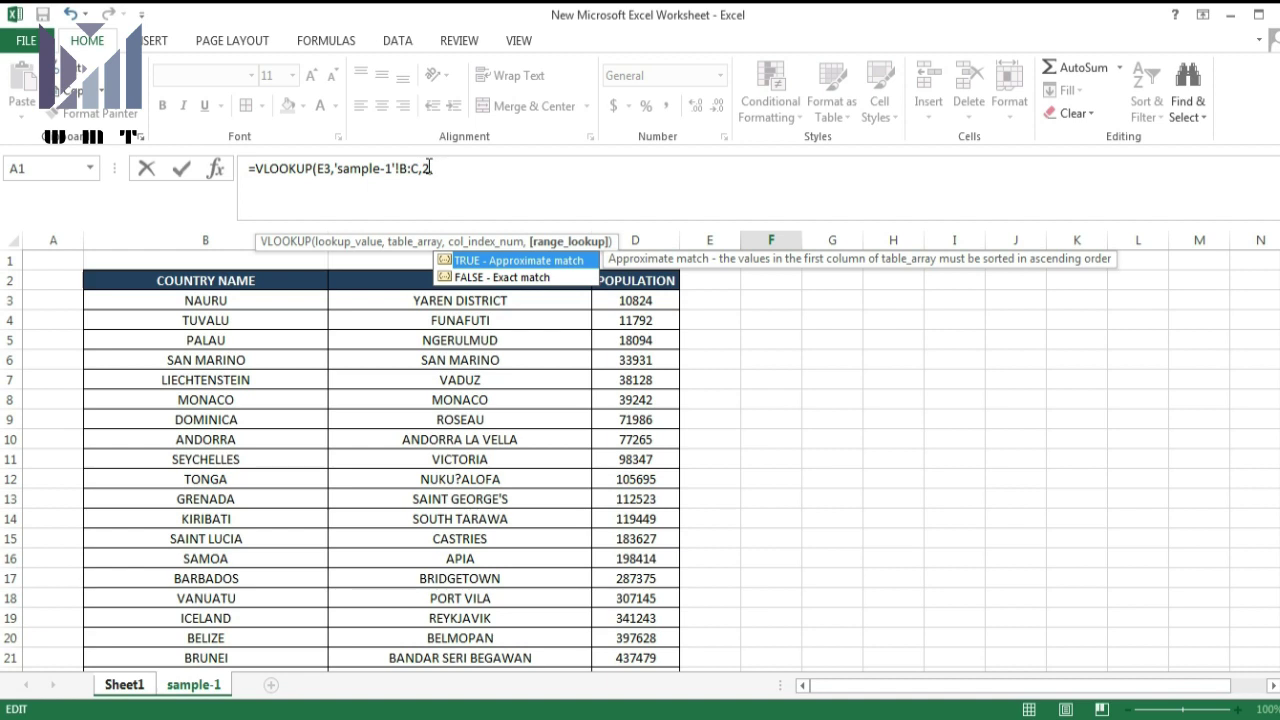
text(0)
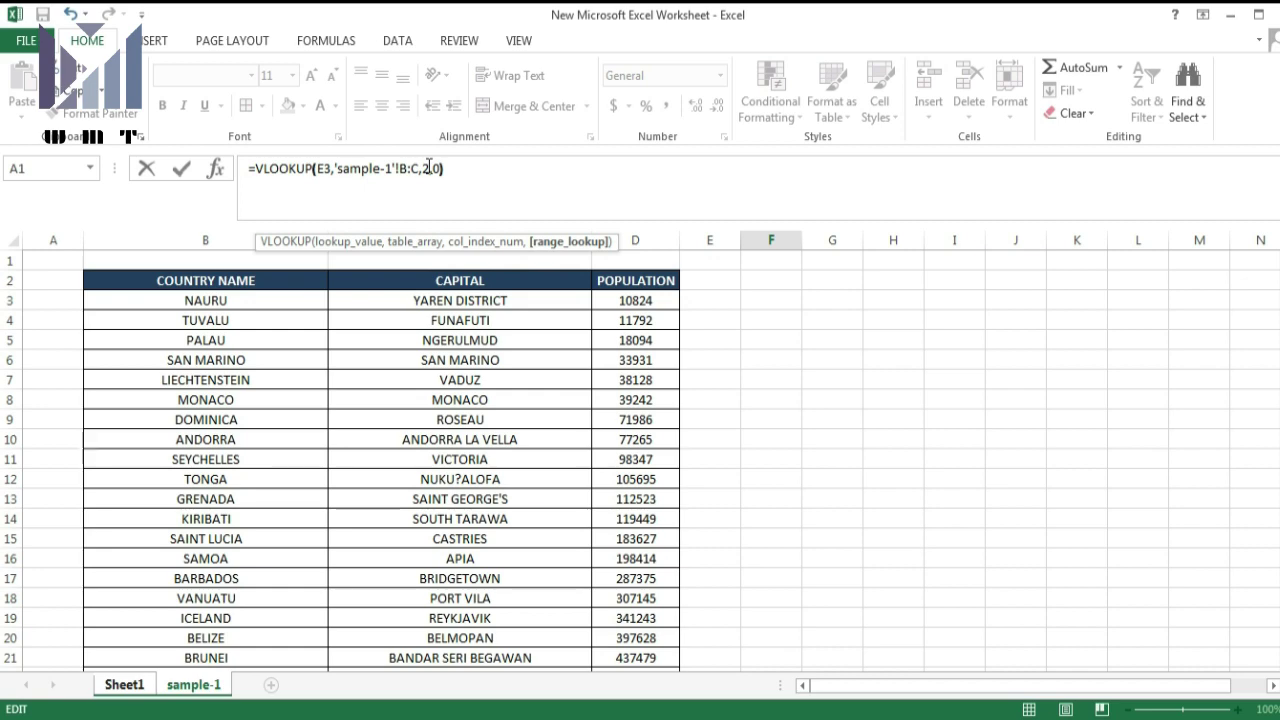
text())
key(Return)
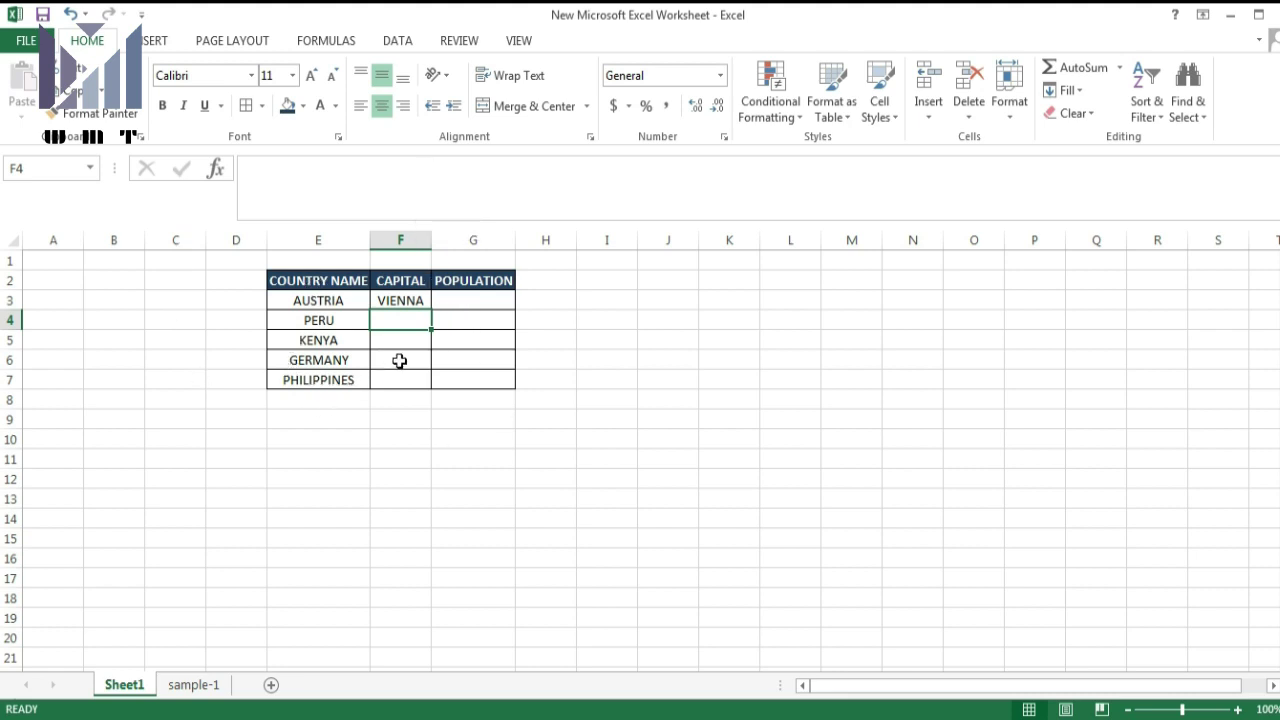
click(411, 302)
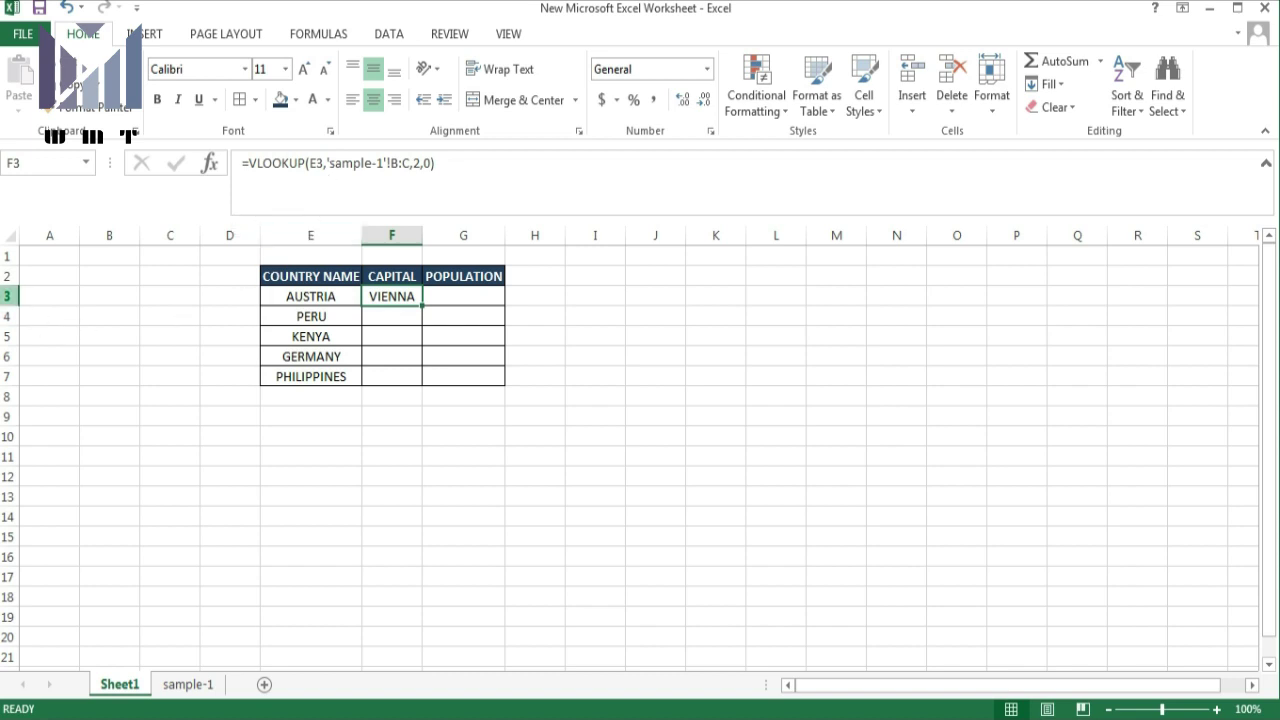
click(9, 296)
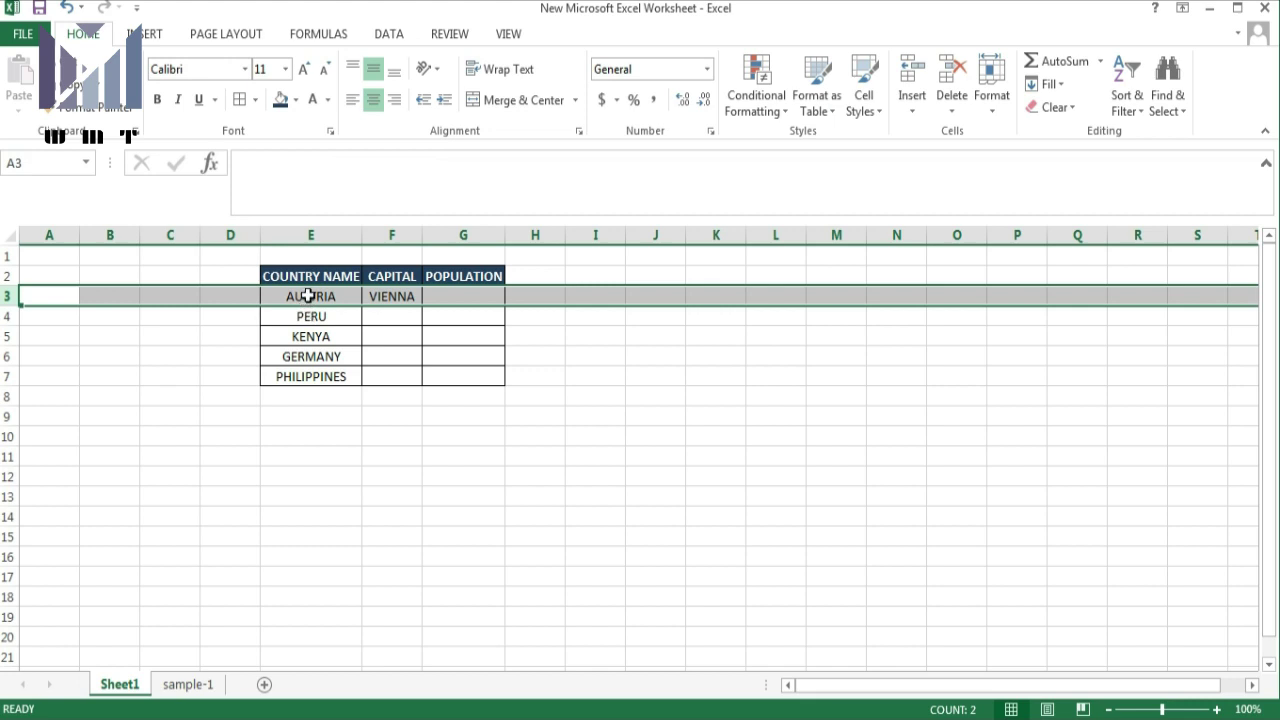
click(377, 295)
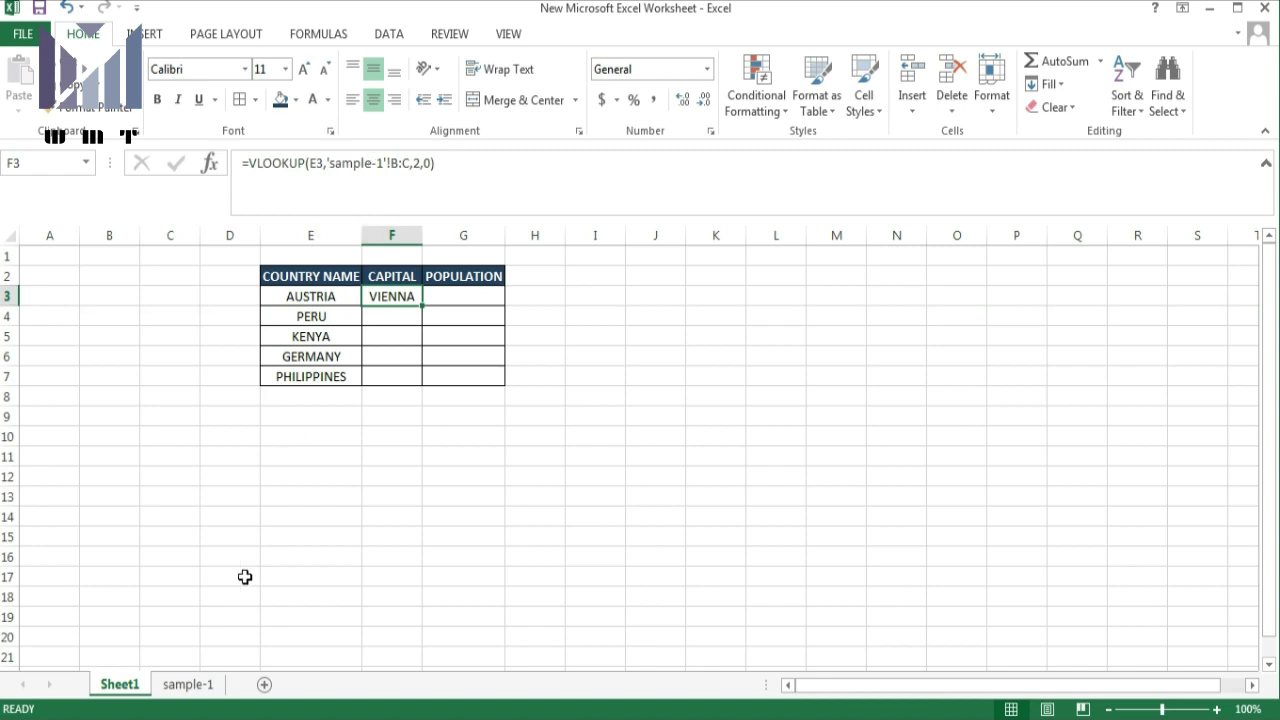
click(190, 684)
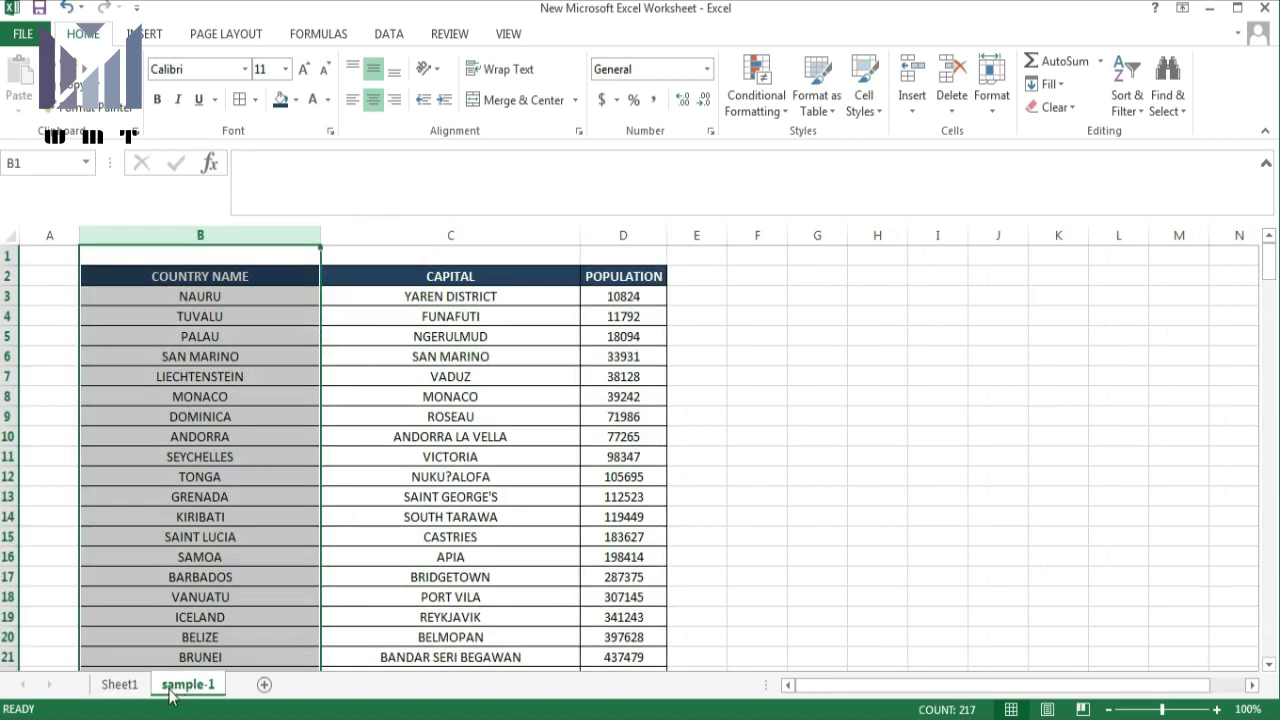
click(120, 685)
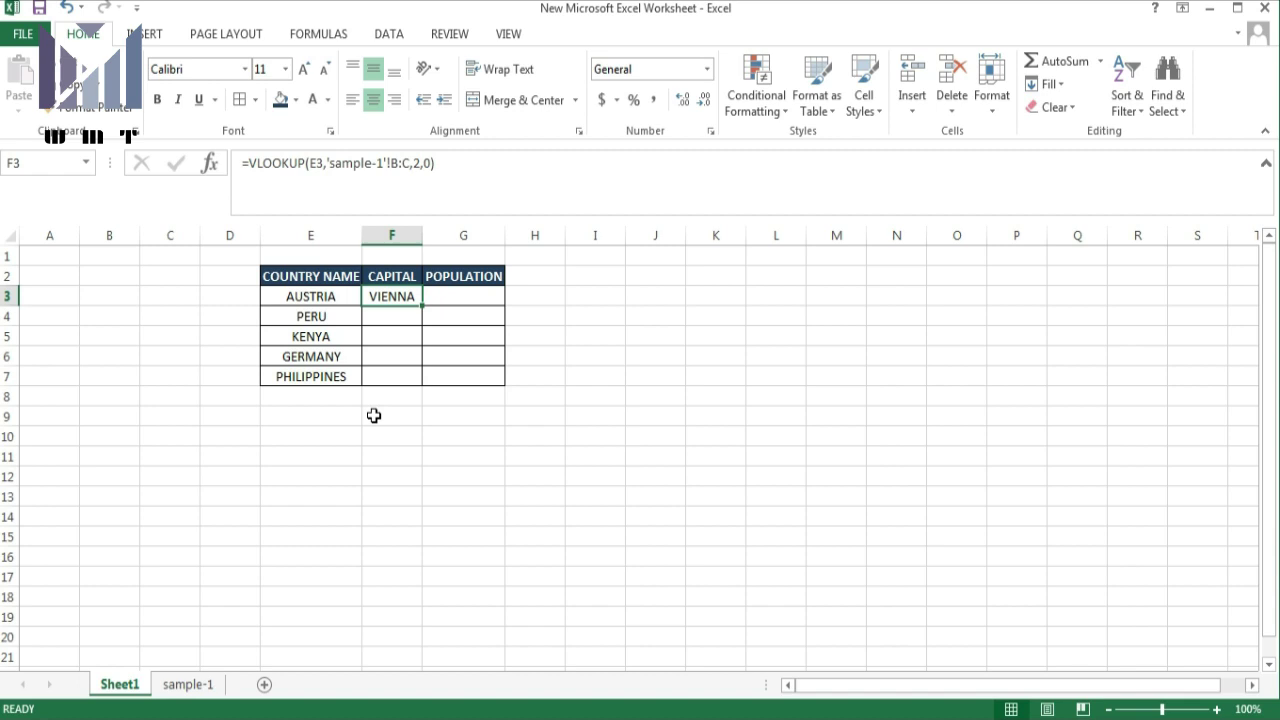
click(395, 321)
click(396, 298)
click(186, 686)
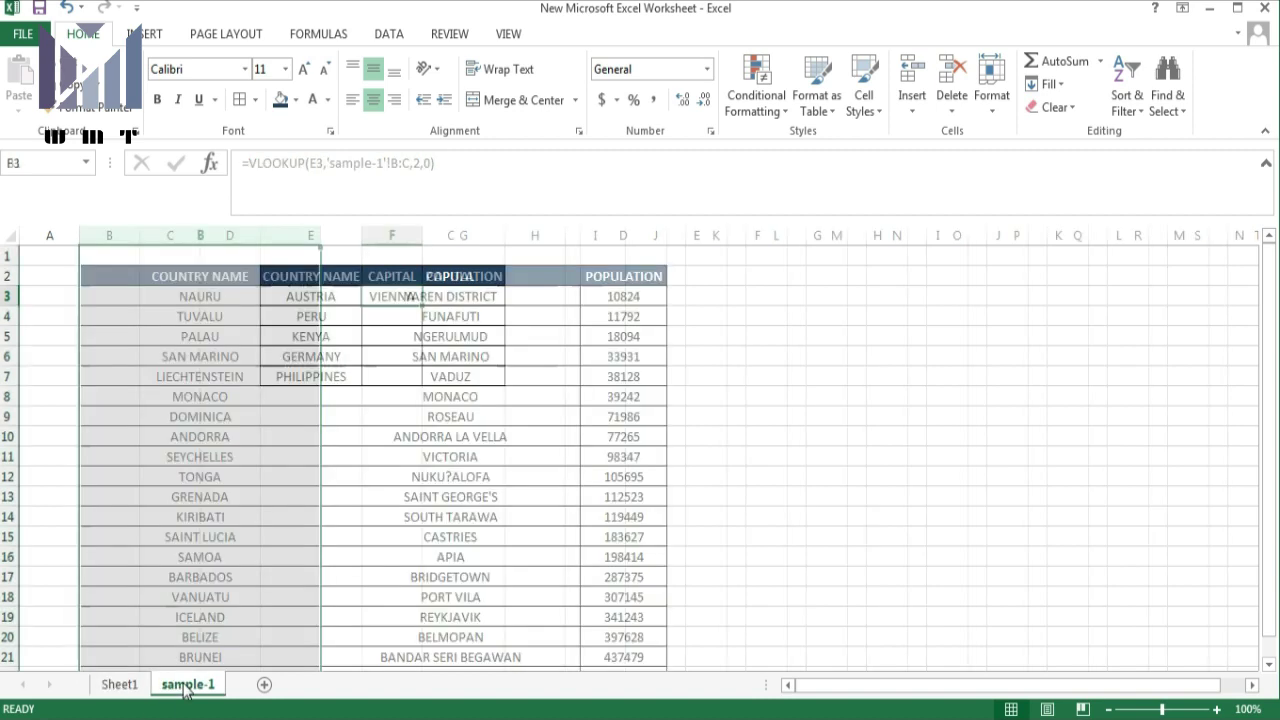
click(178, 290)
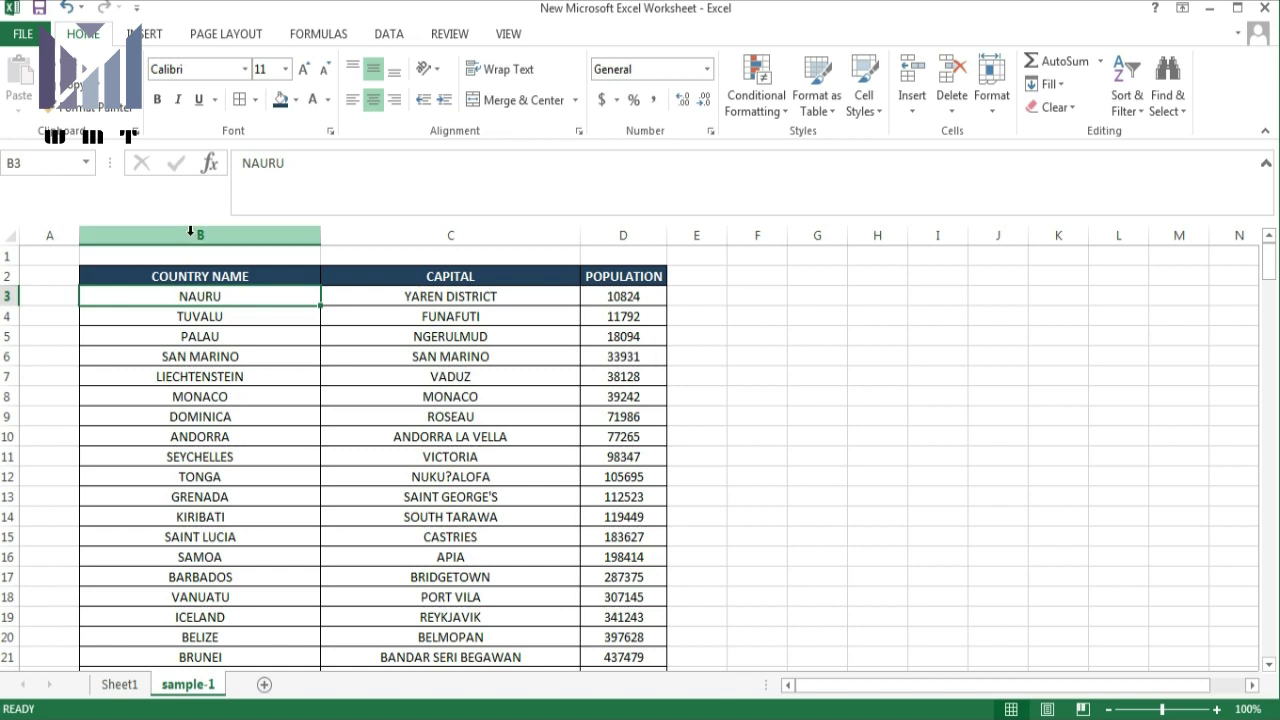
drag(190, 231, 392, 230)
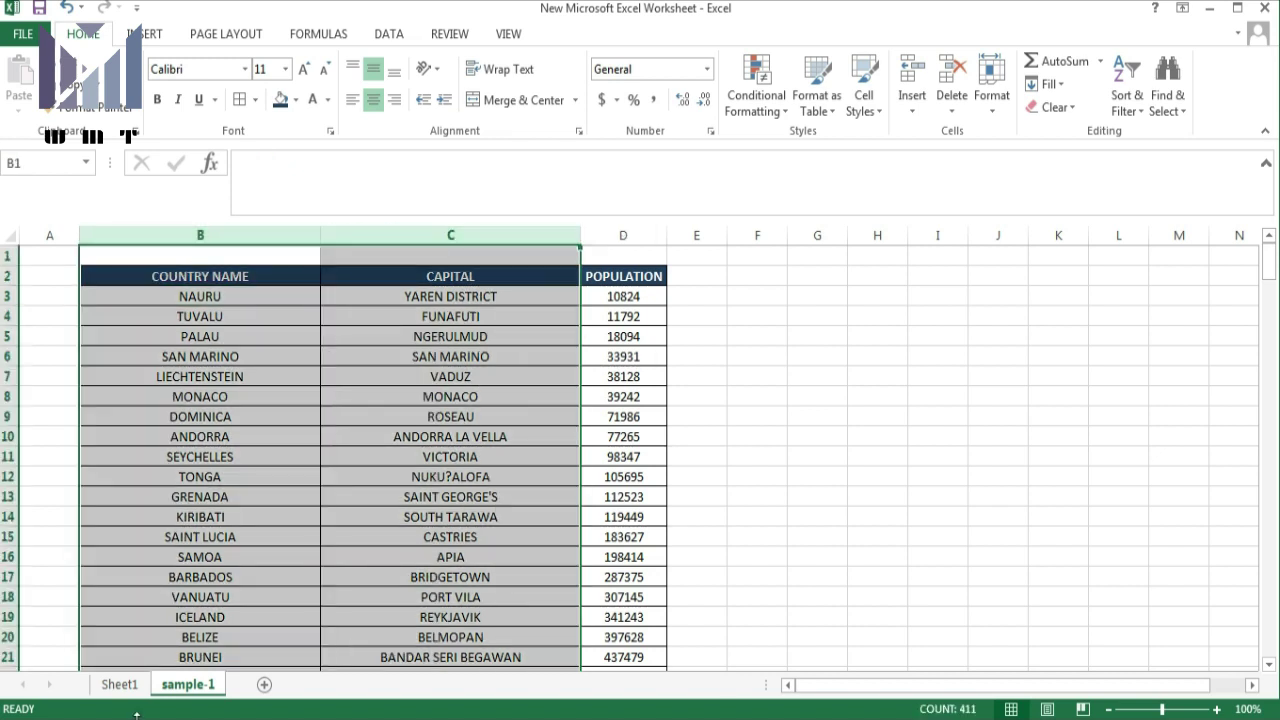
click(119, 686)
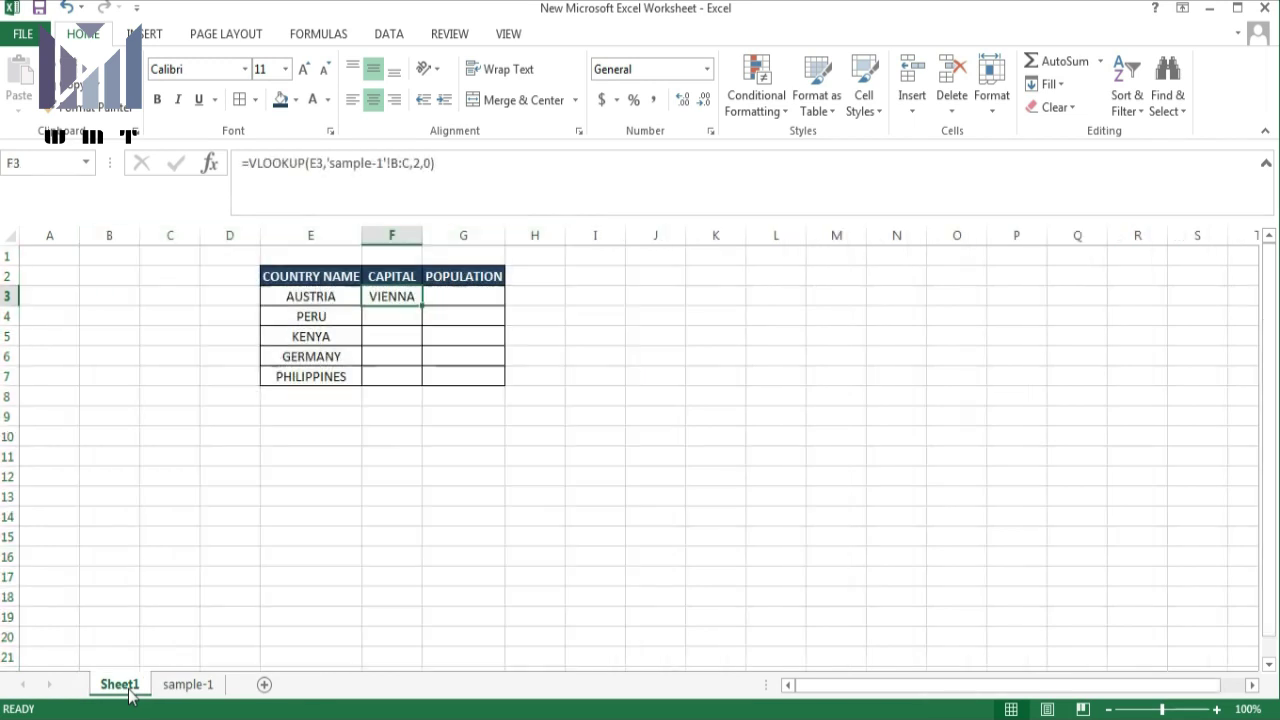
click(372, 314)
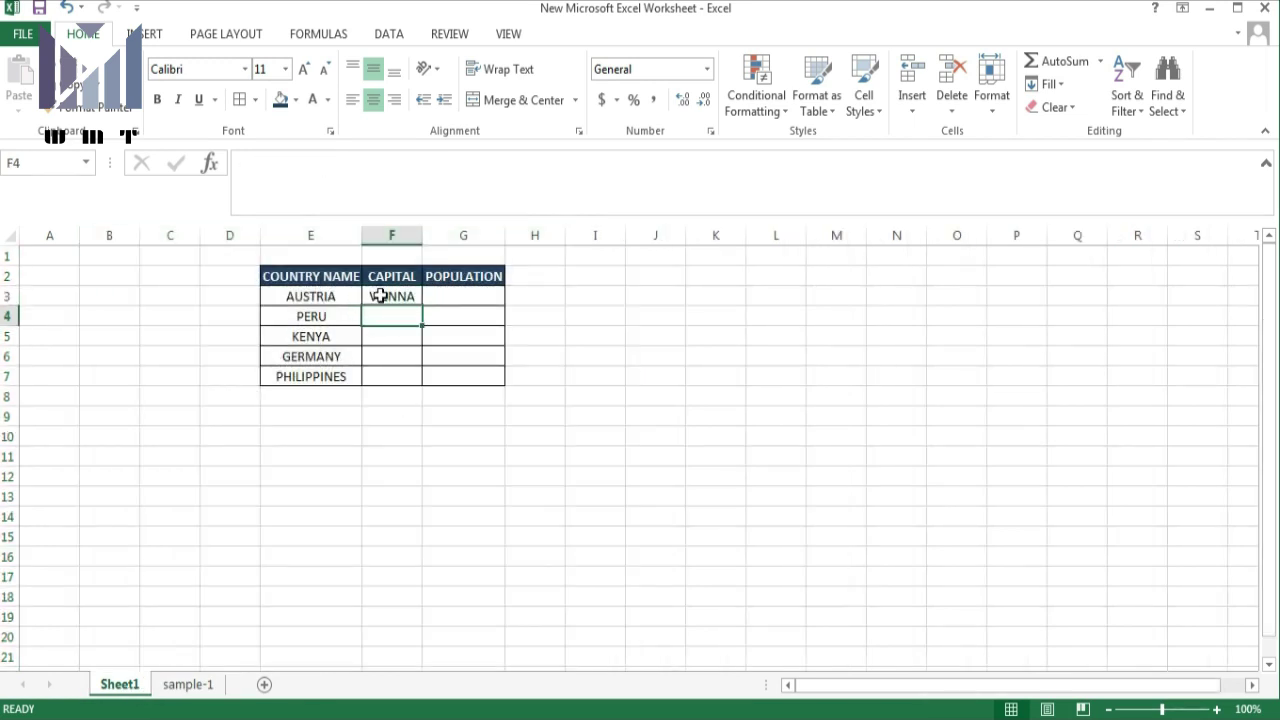
click(380, 296)
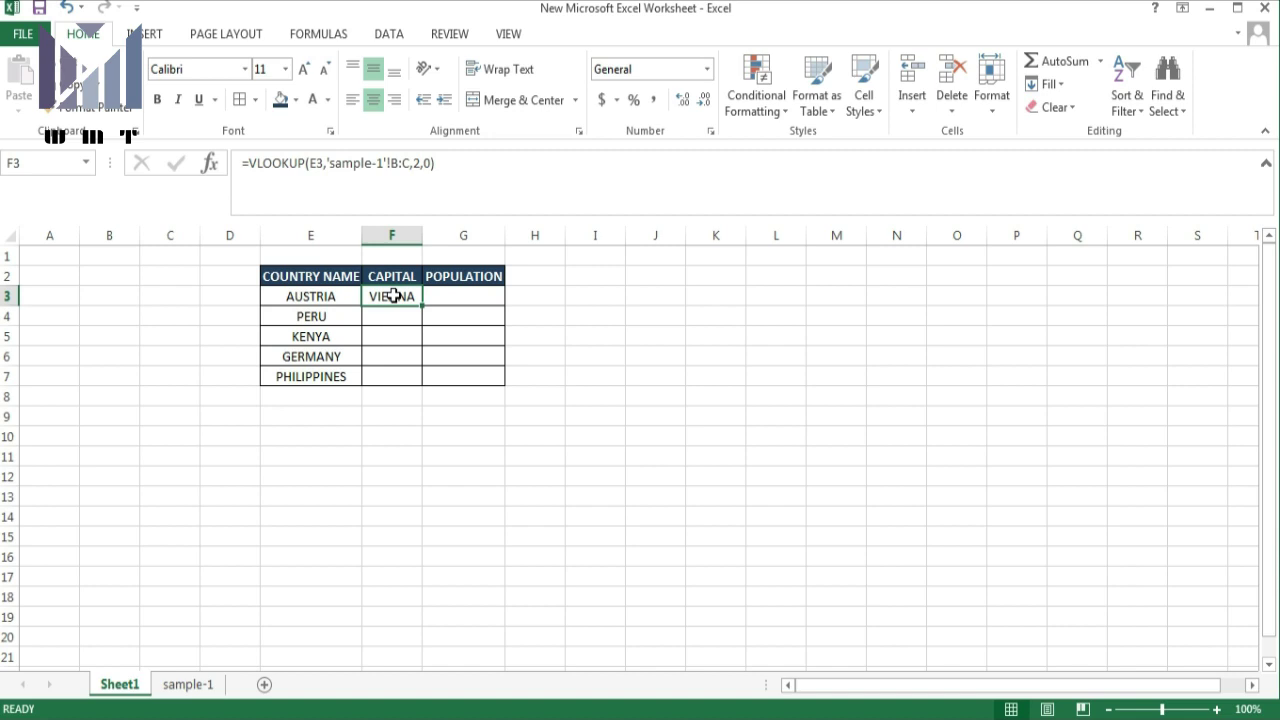
Fill the capital formula down F3:F7, giving LIMA, NAIROBI, BERLIN and MANILA
drag(394, 296, 393, 377)
drag(393, 379, 393, 379)
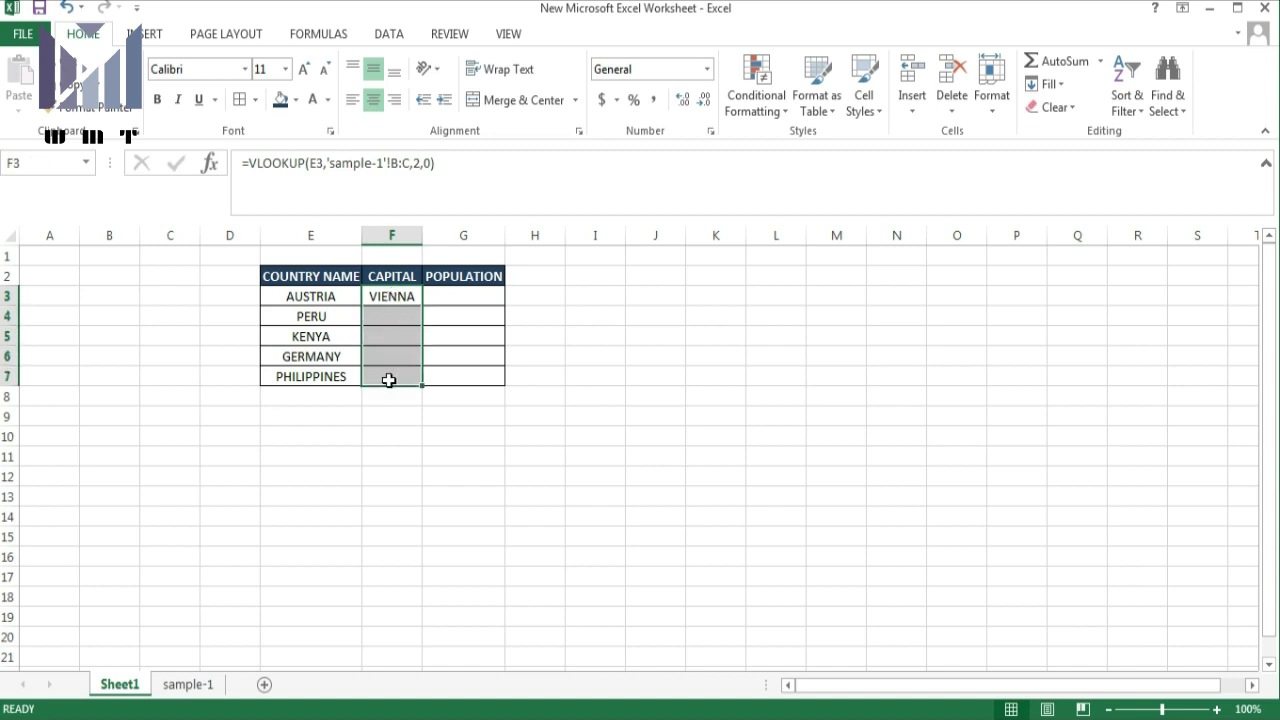
key(ctrl+d)
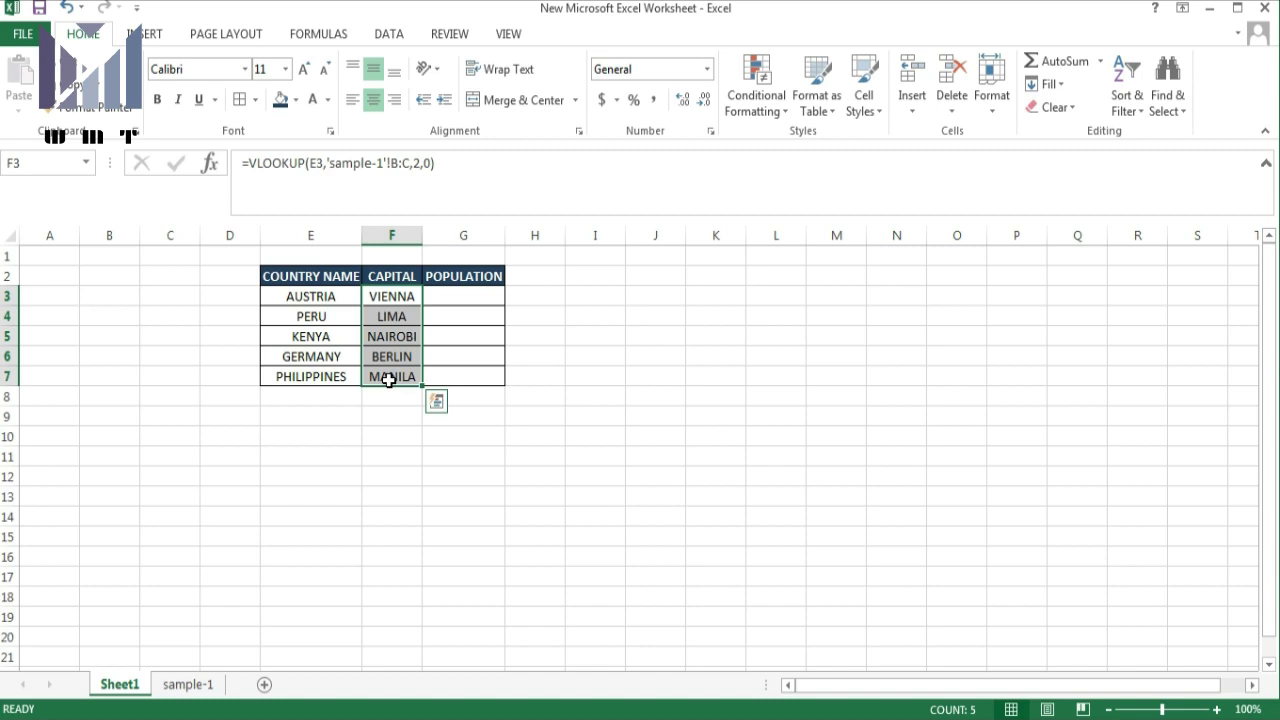
click(399, 295)
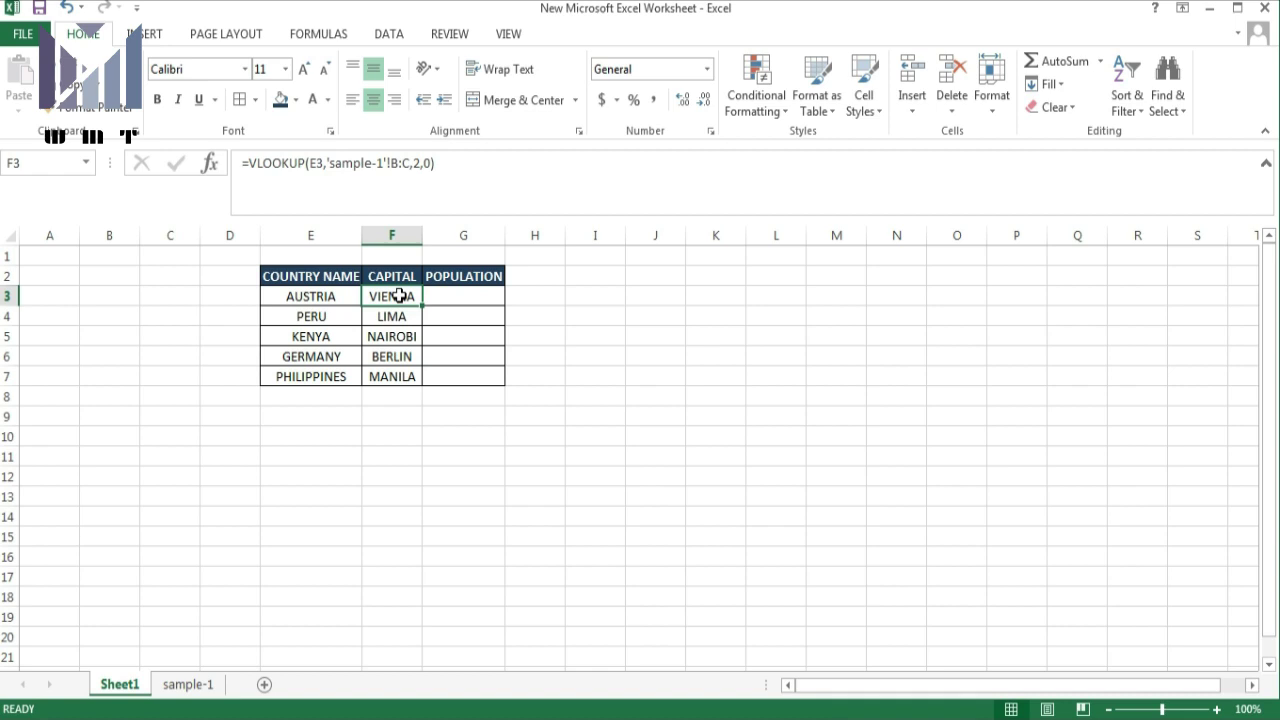
double_click(399, 295)
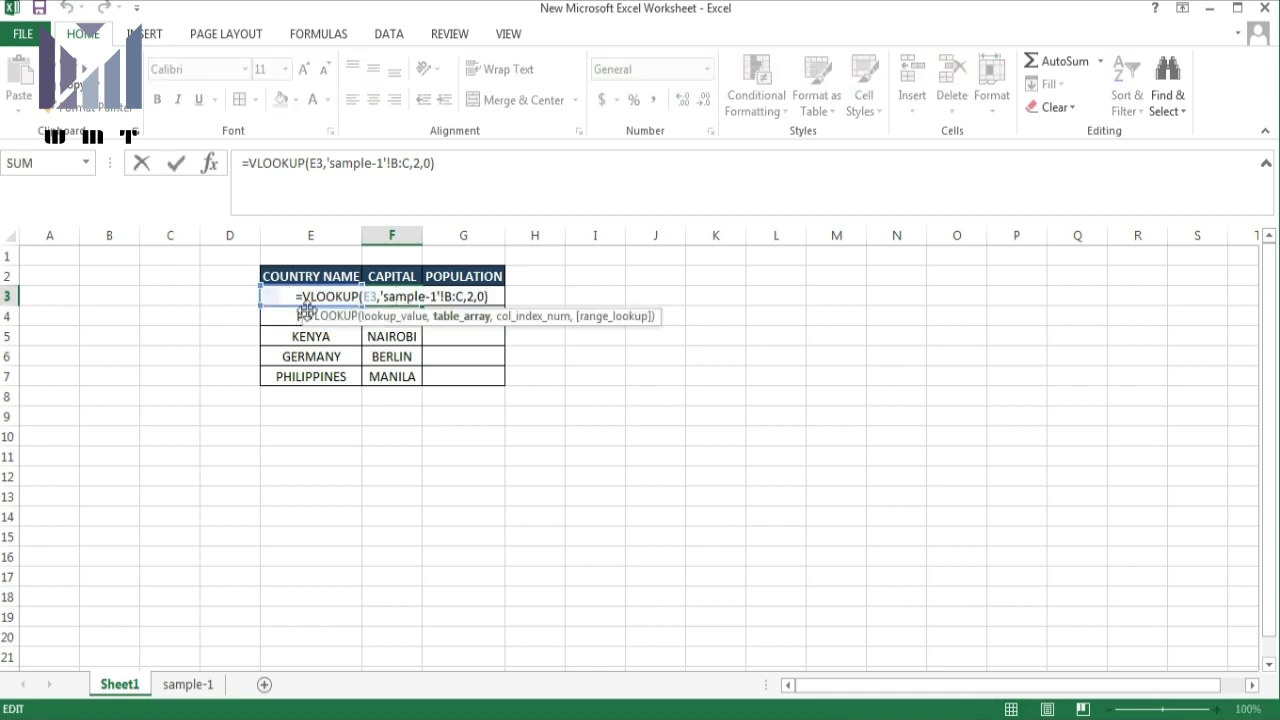
key(ctrl+Return)
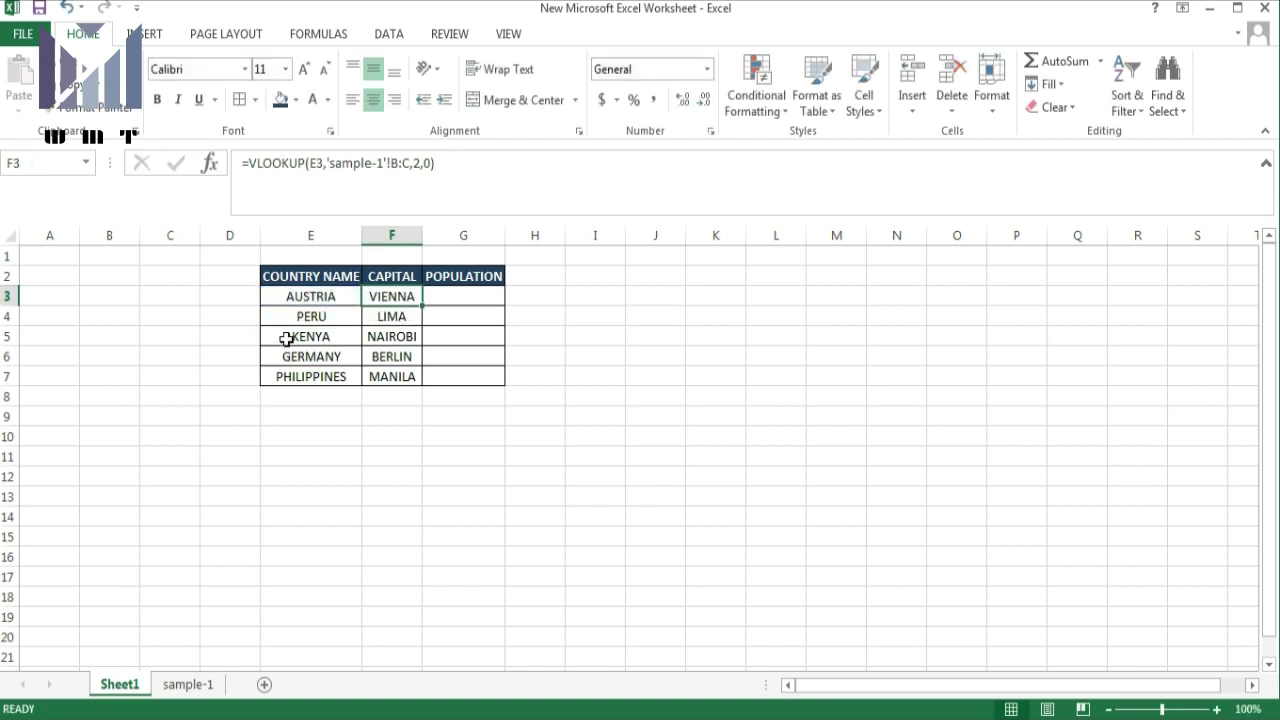
double_click(398, 317)
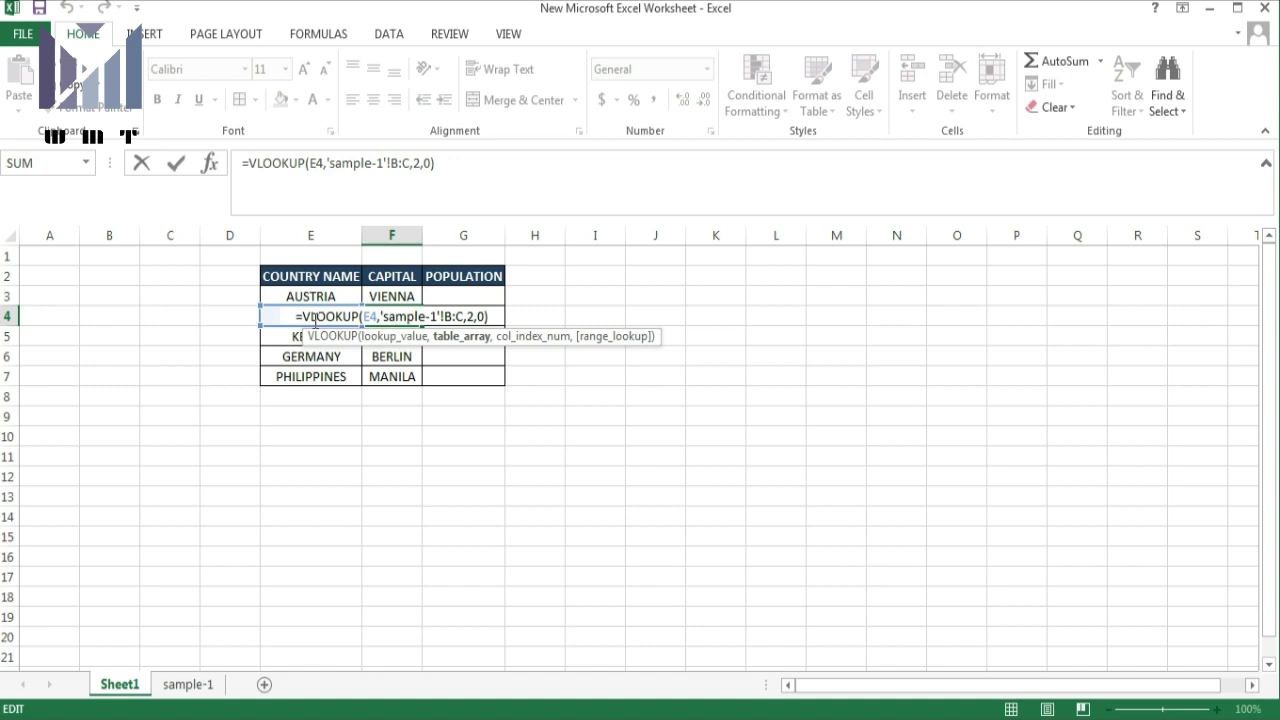
key(ctrl+Return)
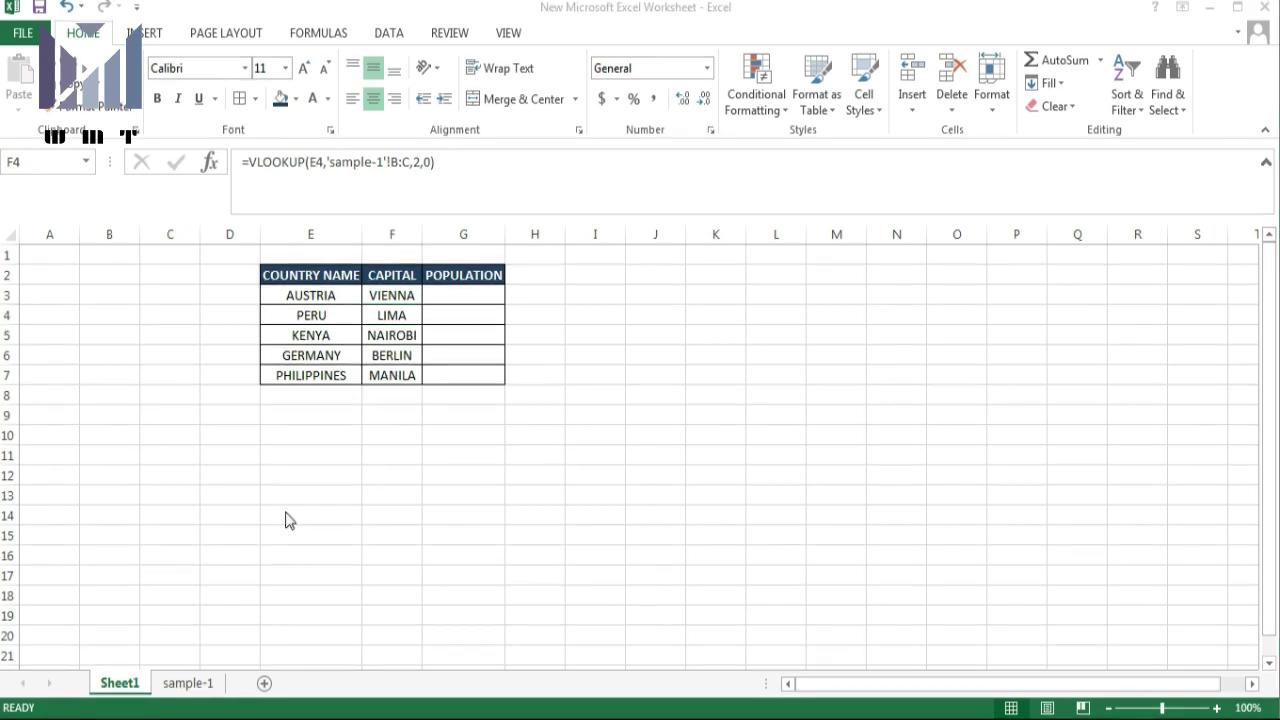
click(432, 408)
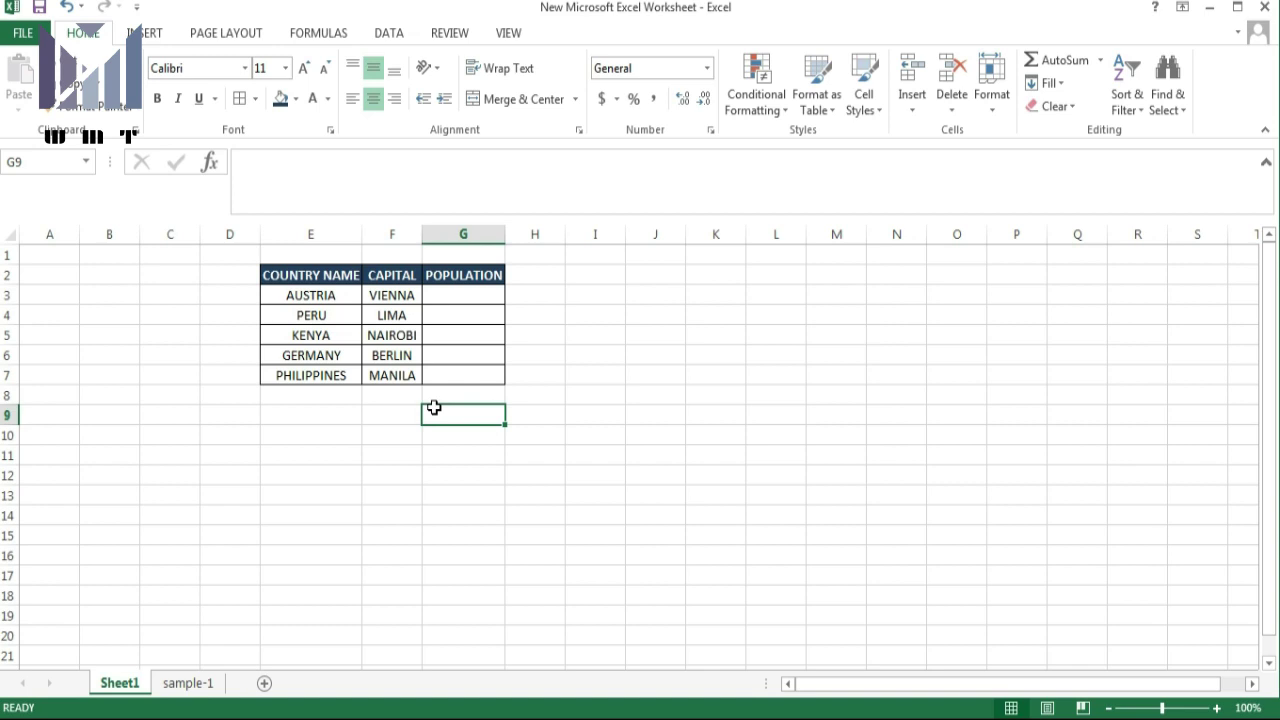
In G3, type =VLOOKUP( and reference E3 as the lookup value, followed by a comma
click(450, 298)
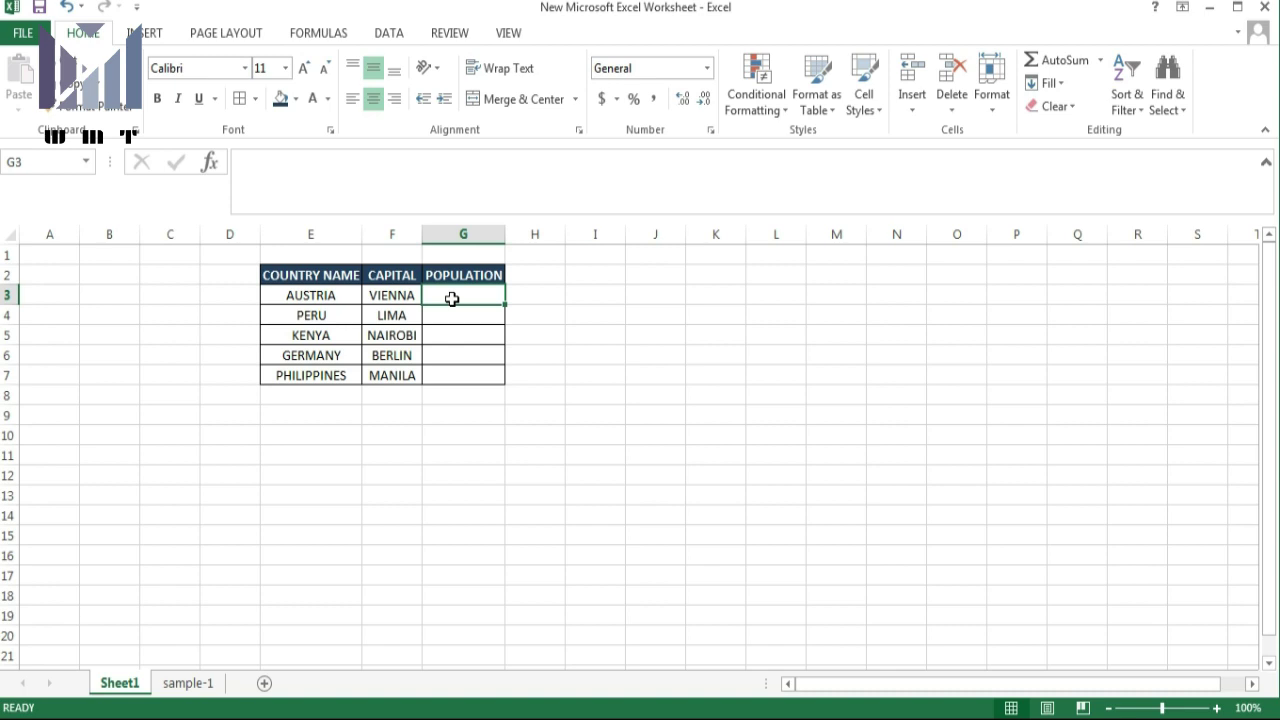
text(=)
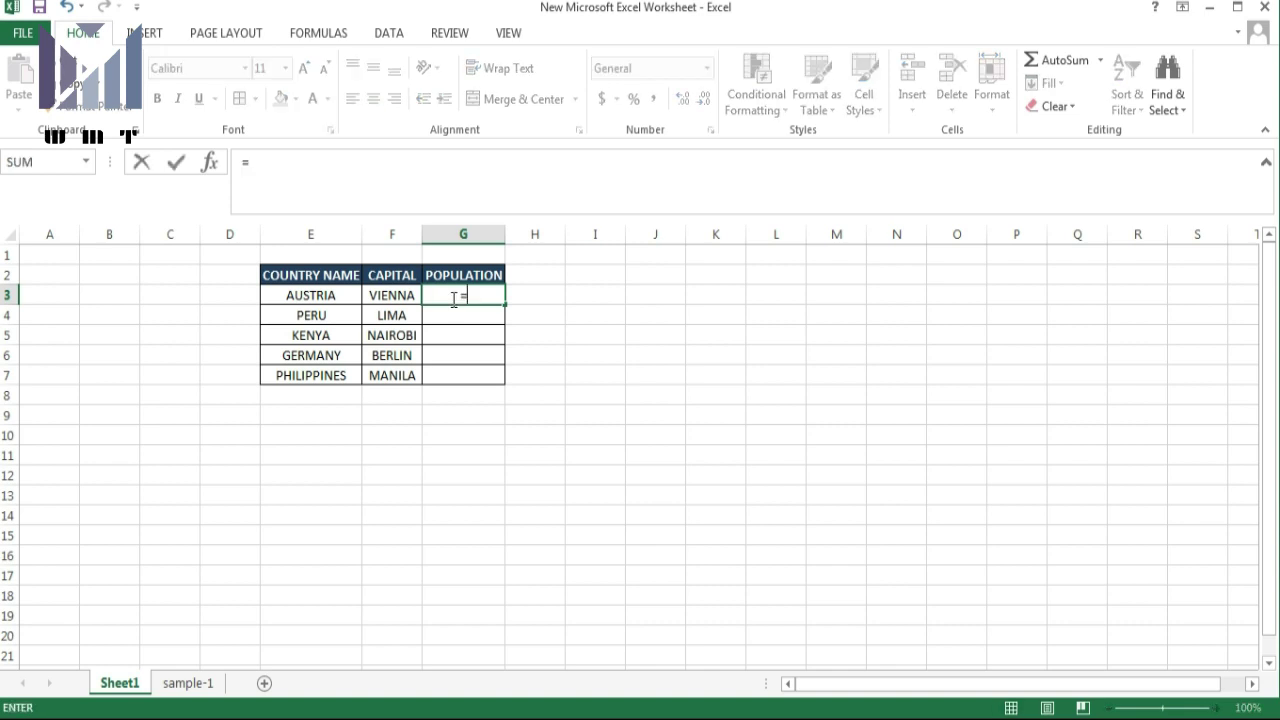
text(VLOOK)
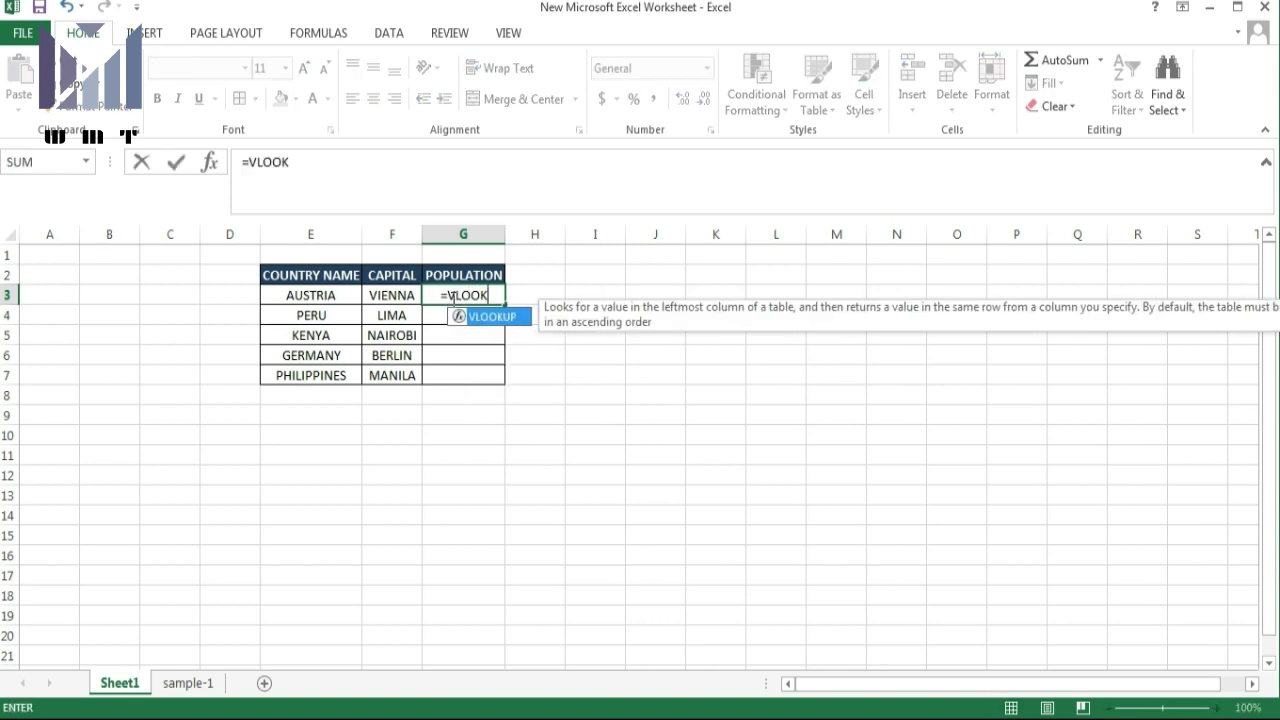
text(UP)
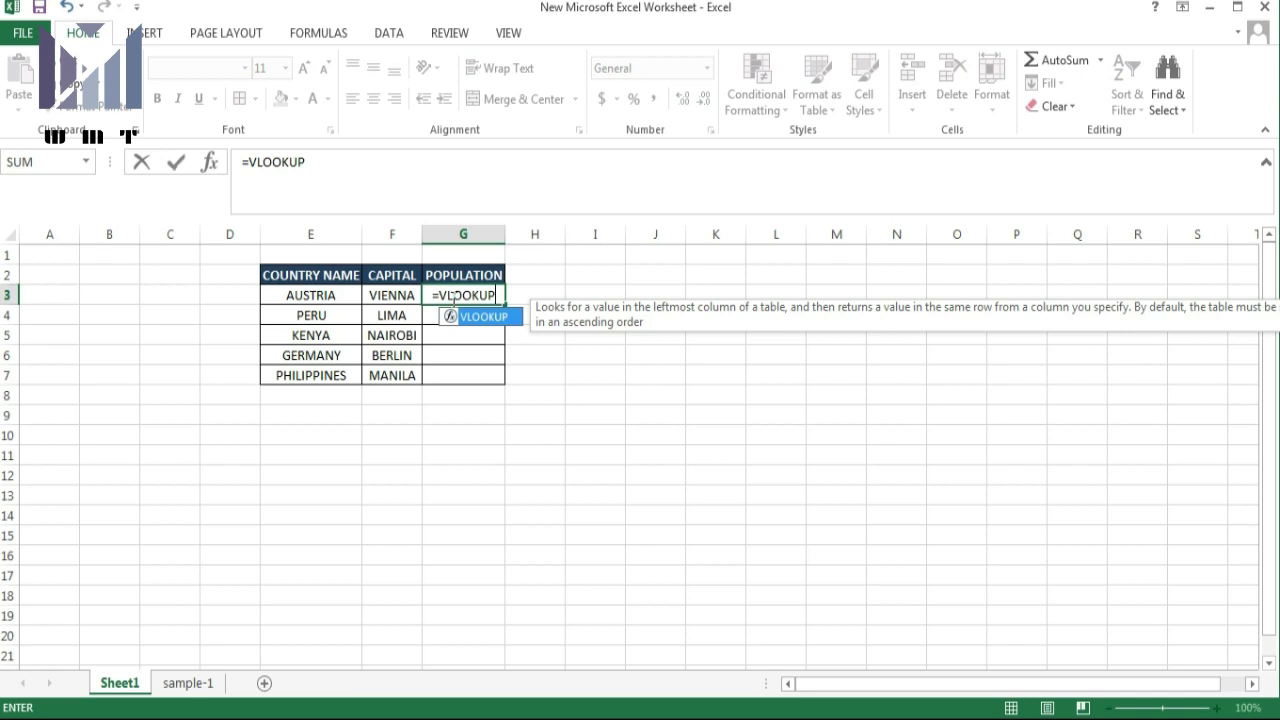
text(()
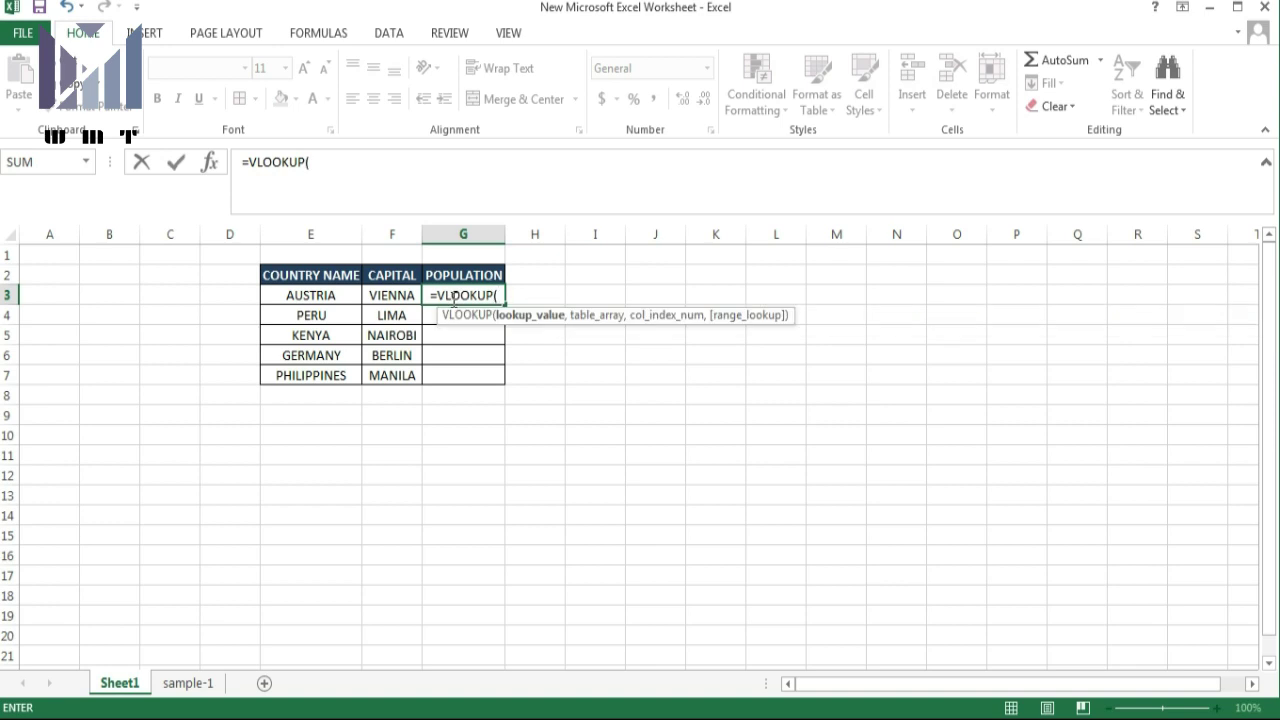
key(Left)
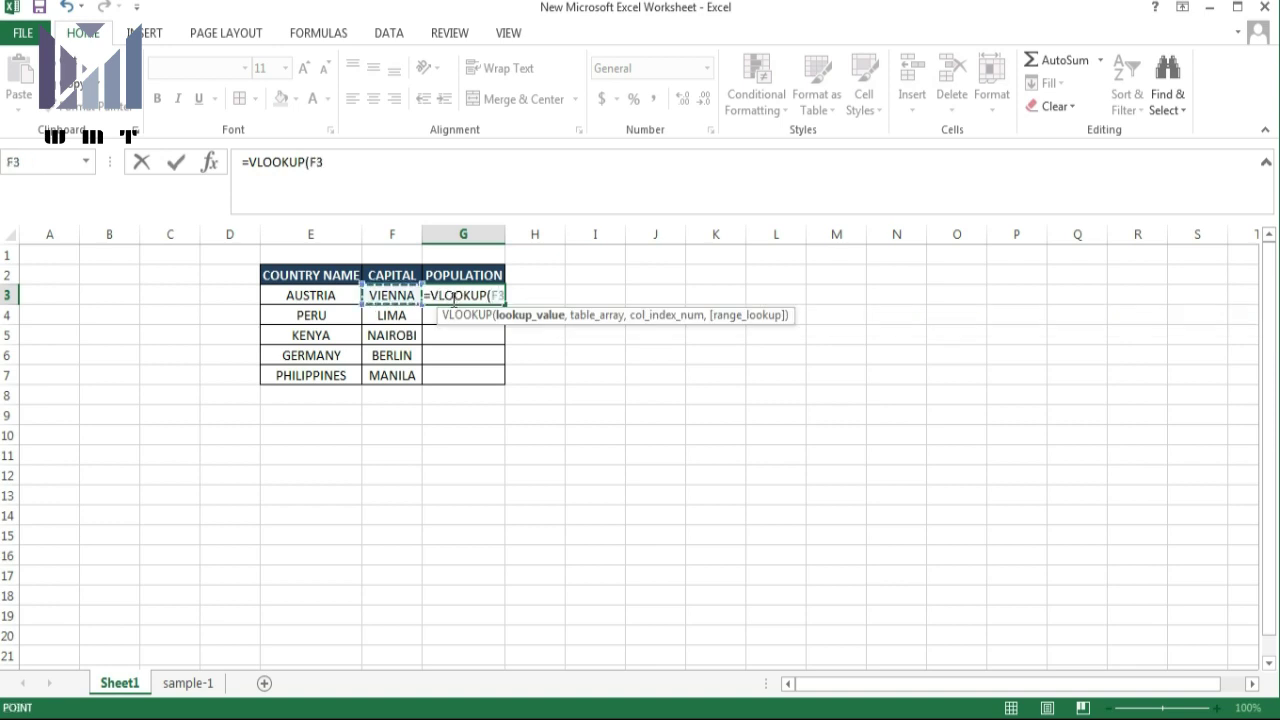
key(Left)
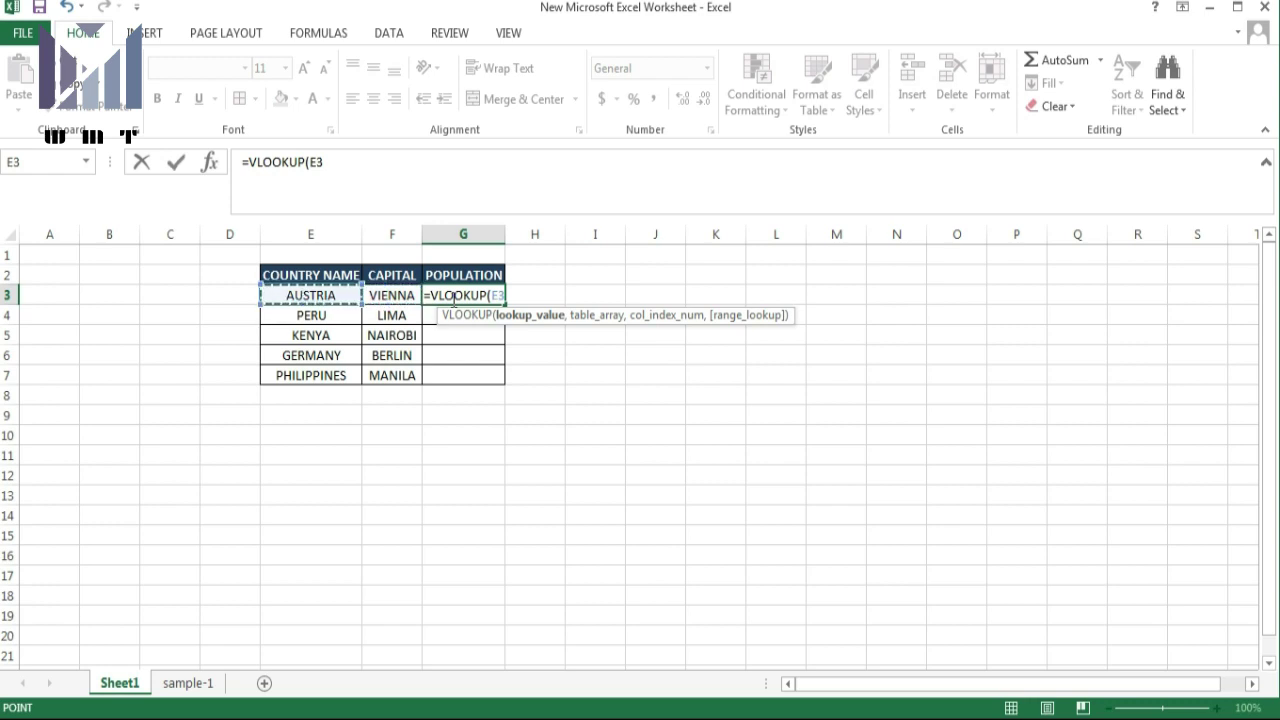
text(,)
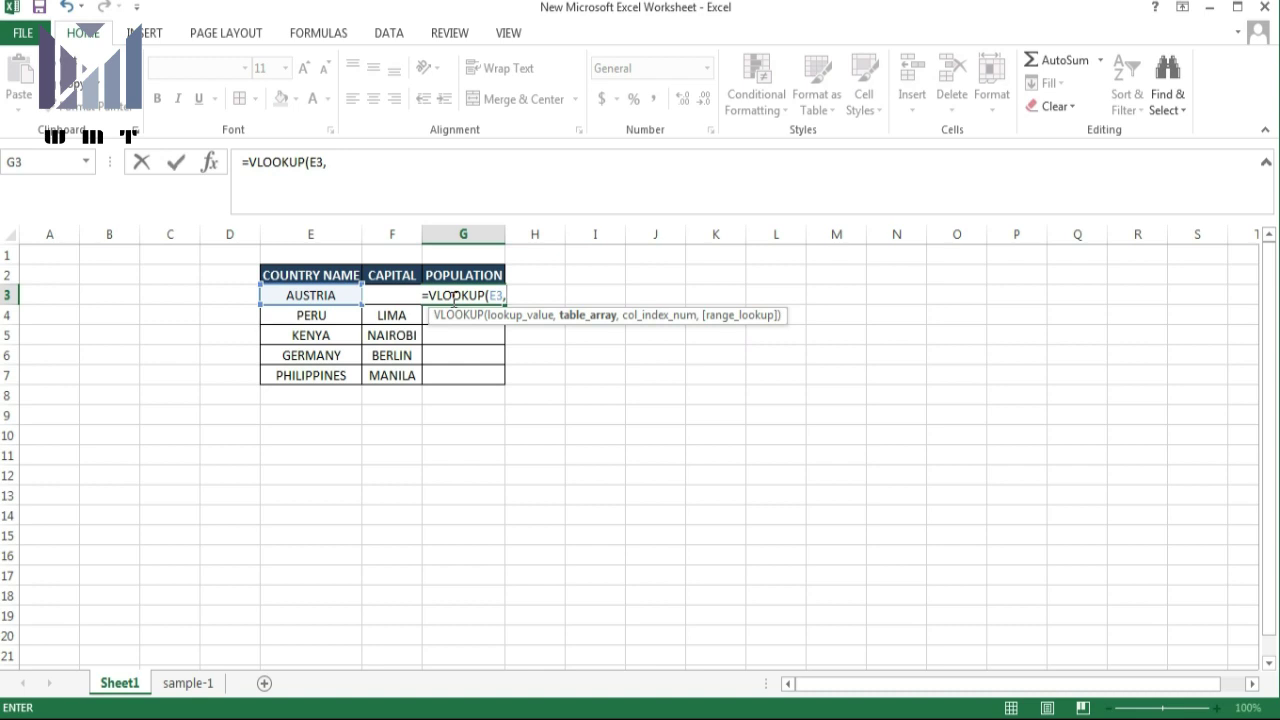
Finish G3 as =VLOOKUP(E3,'sample-1'!B:D,3,0), returning 9006398 for AUSTRIA
click(208, 687)
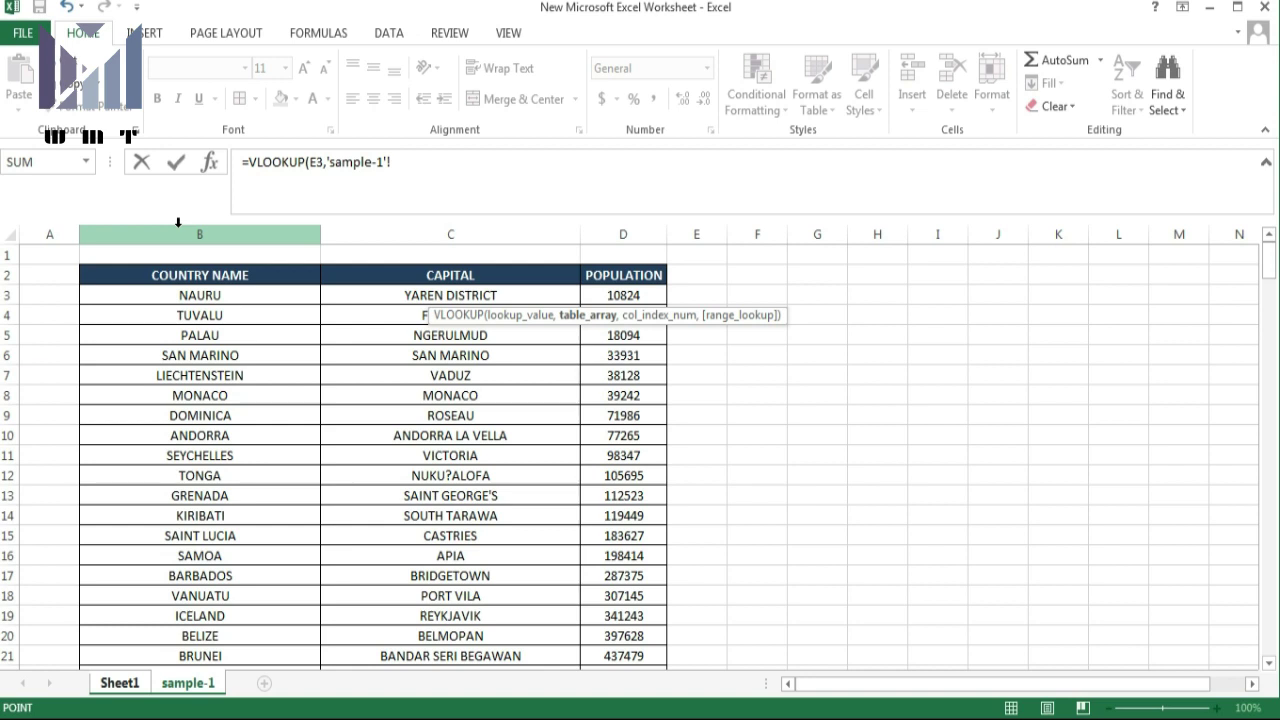
click(178, 221)
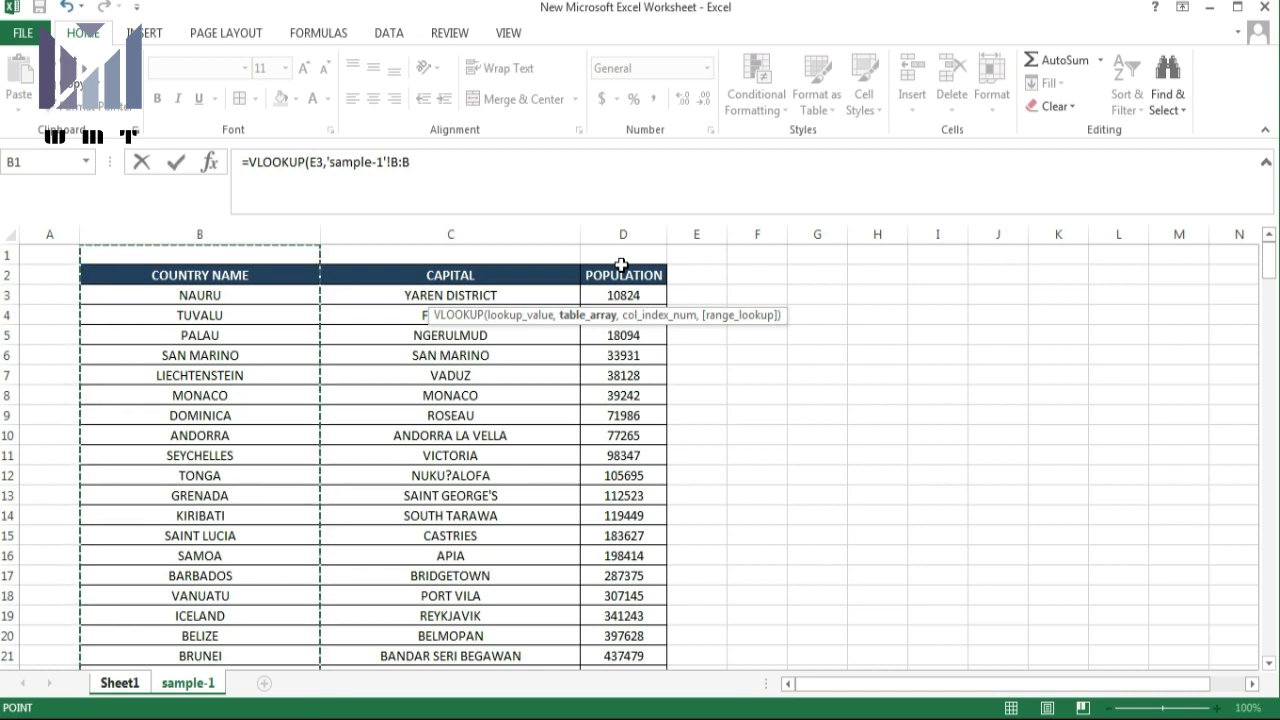
click(211, 234)
key(shift+Right)
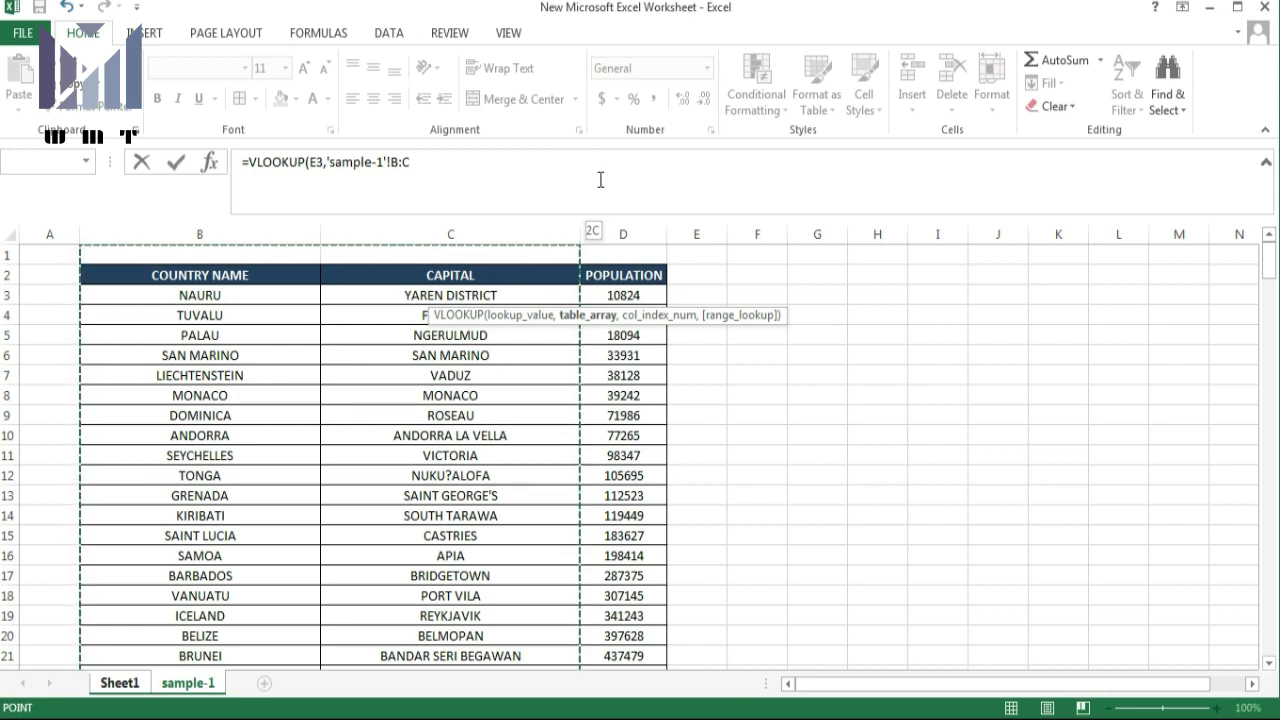
key(shift+Right)
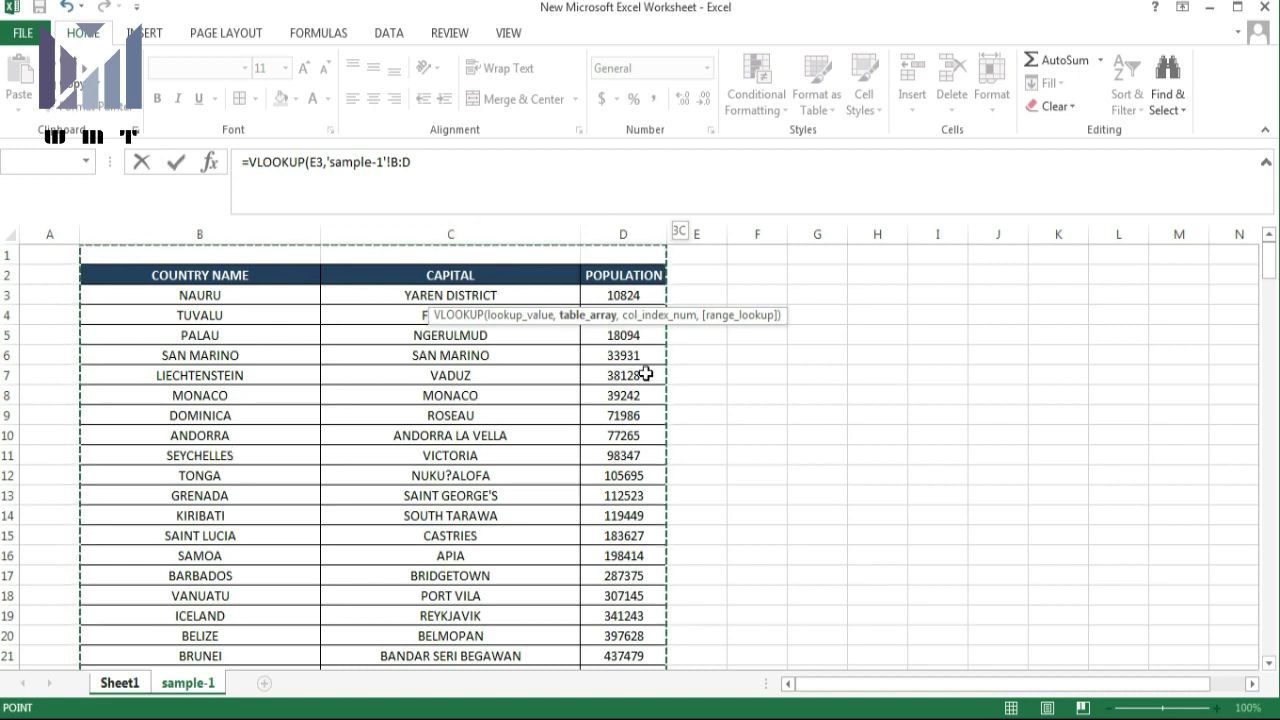
text(,)
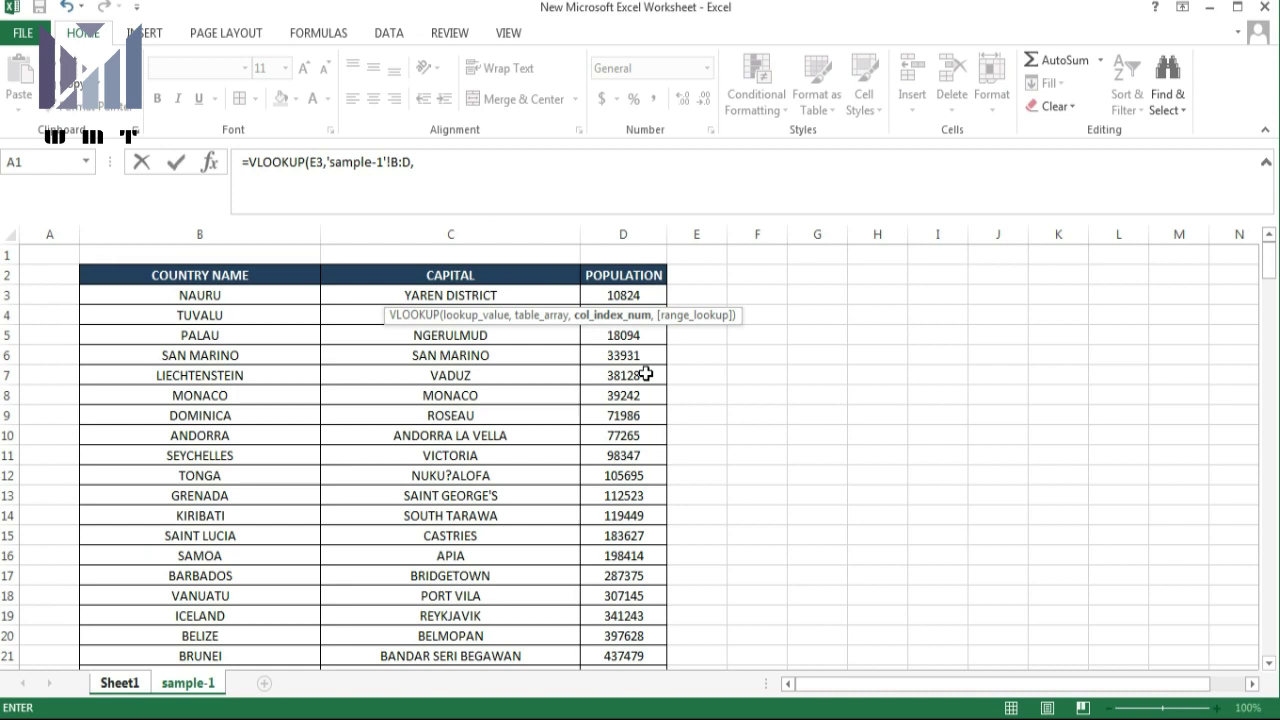
text(3)
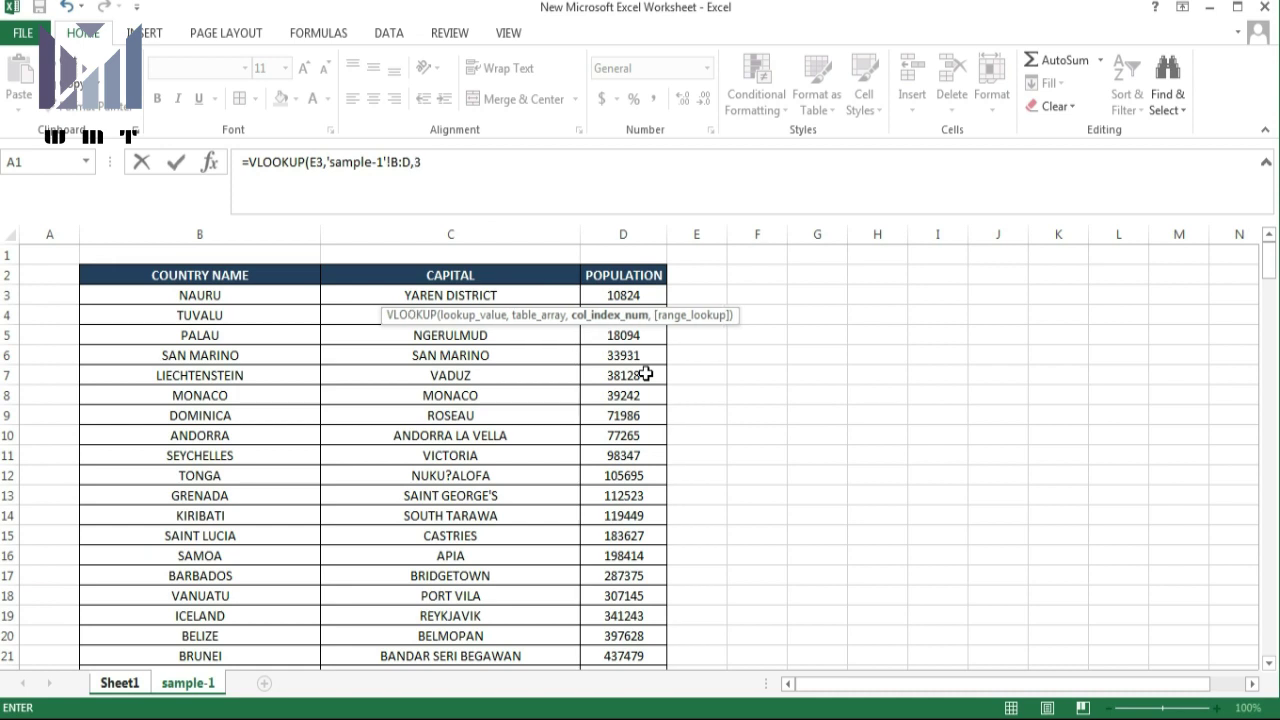
text(,)
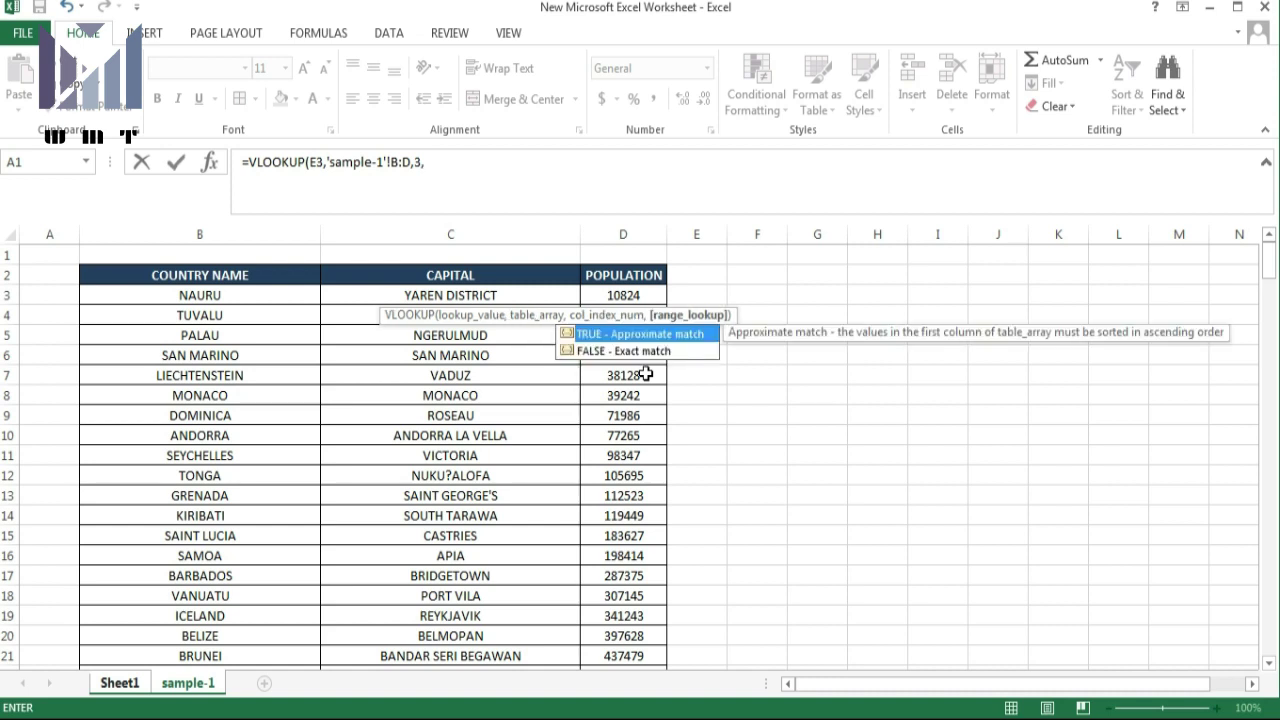
text(0)
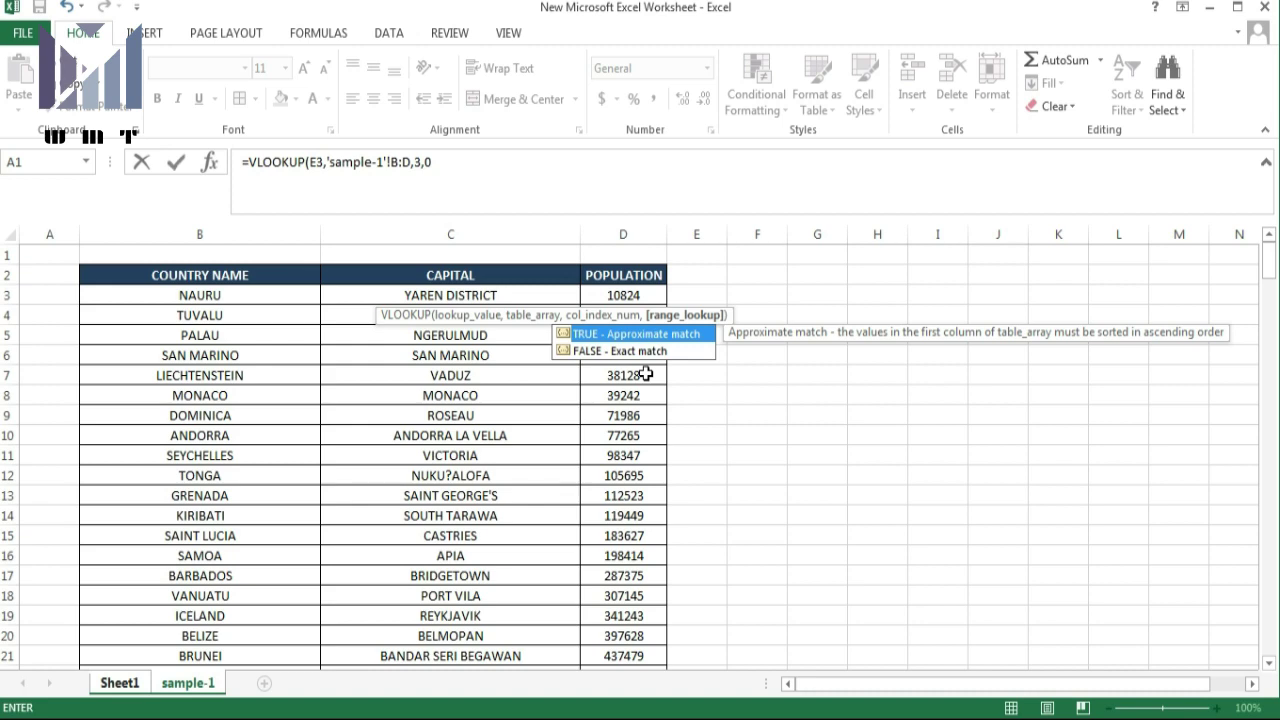
text())
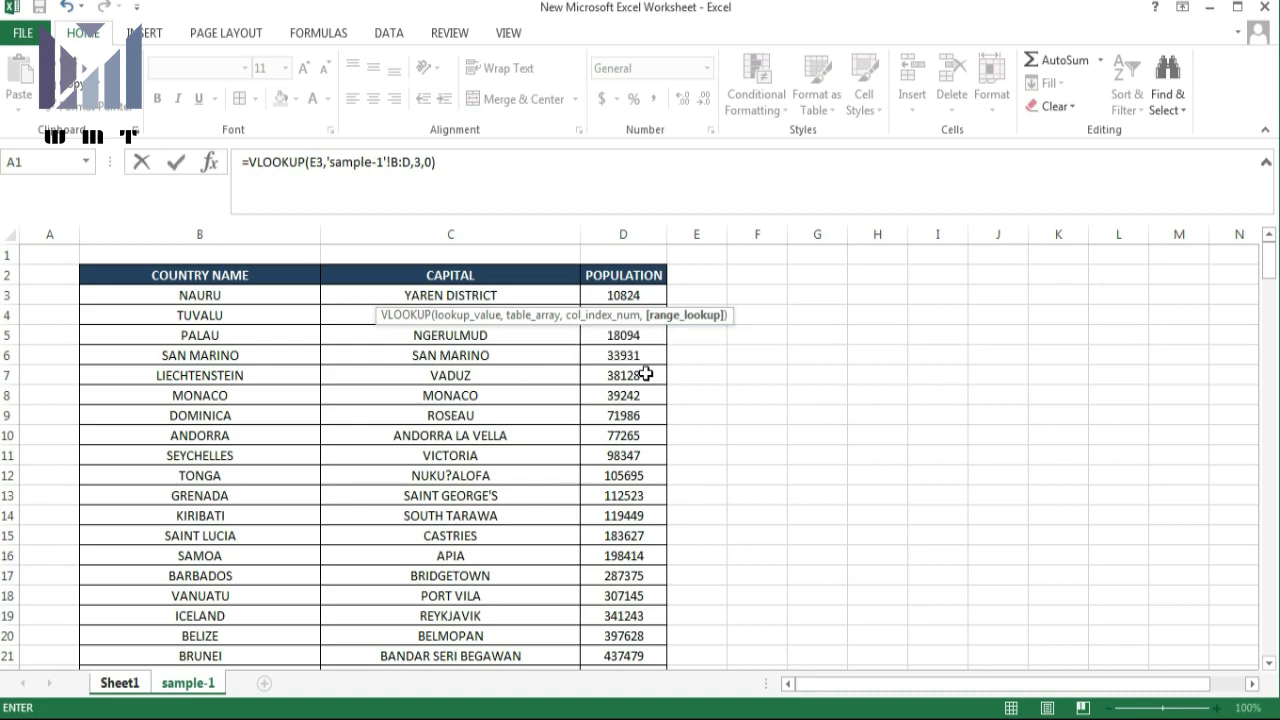
key(Return)
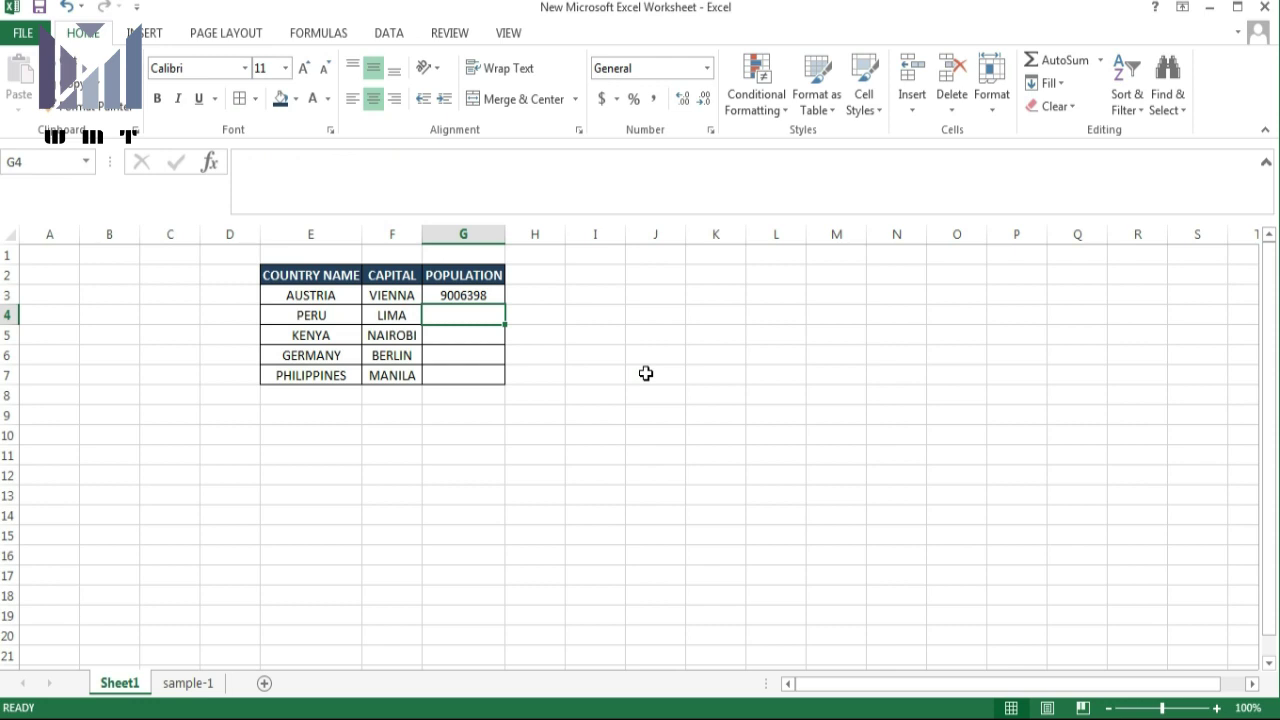
Fill the population formula down G3:G7 and check Germany's population cell
click(466, 294)
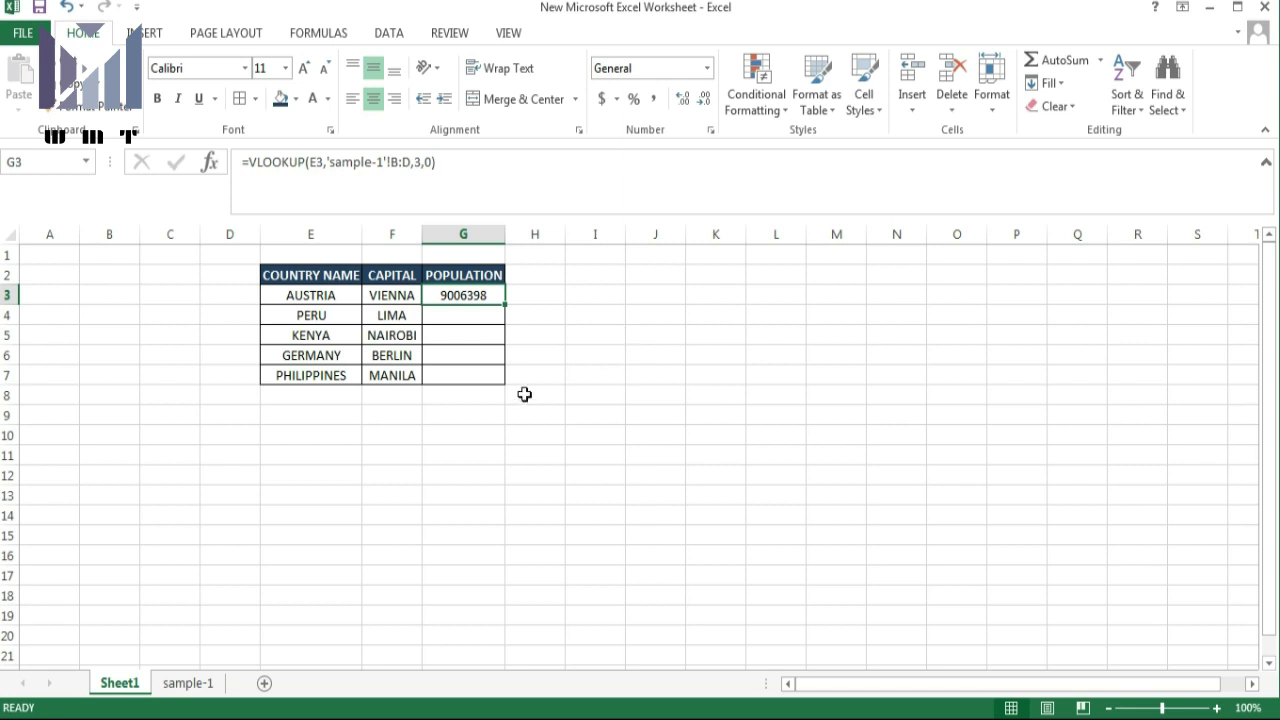
drag(469, 293, 466, 378)
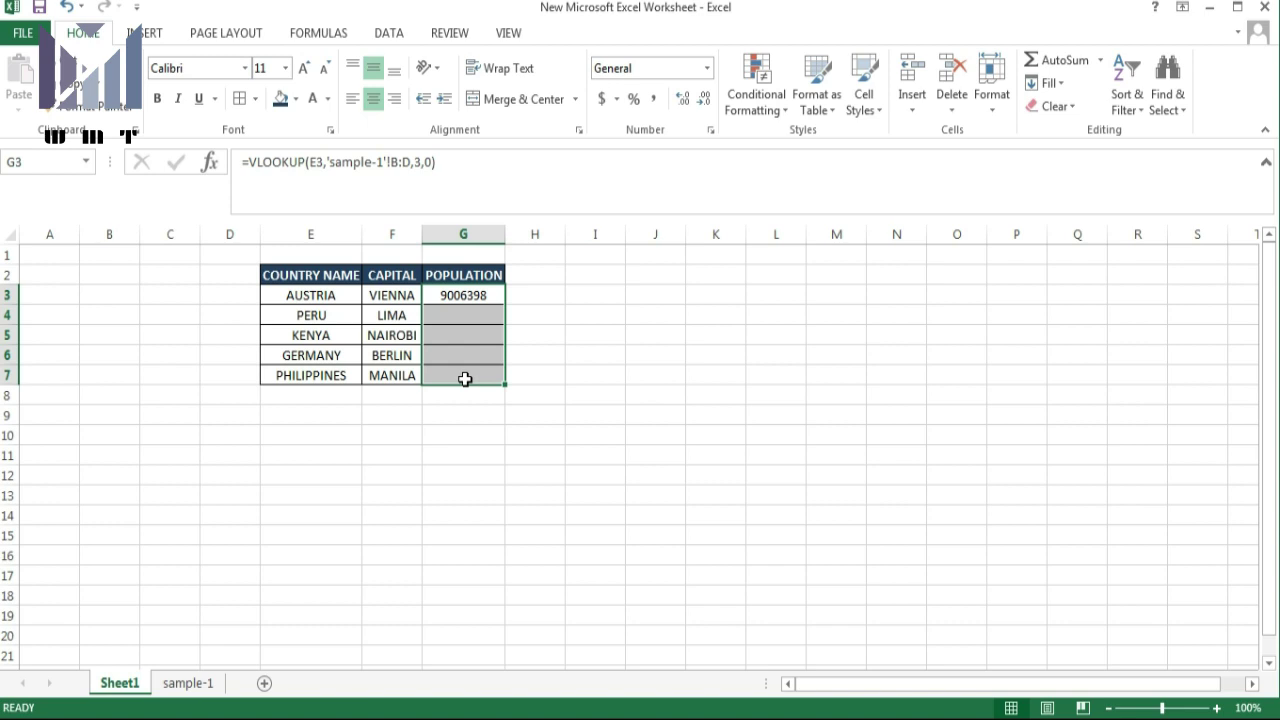
key(ctrl+d)
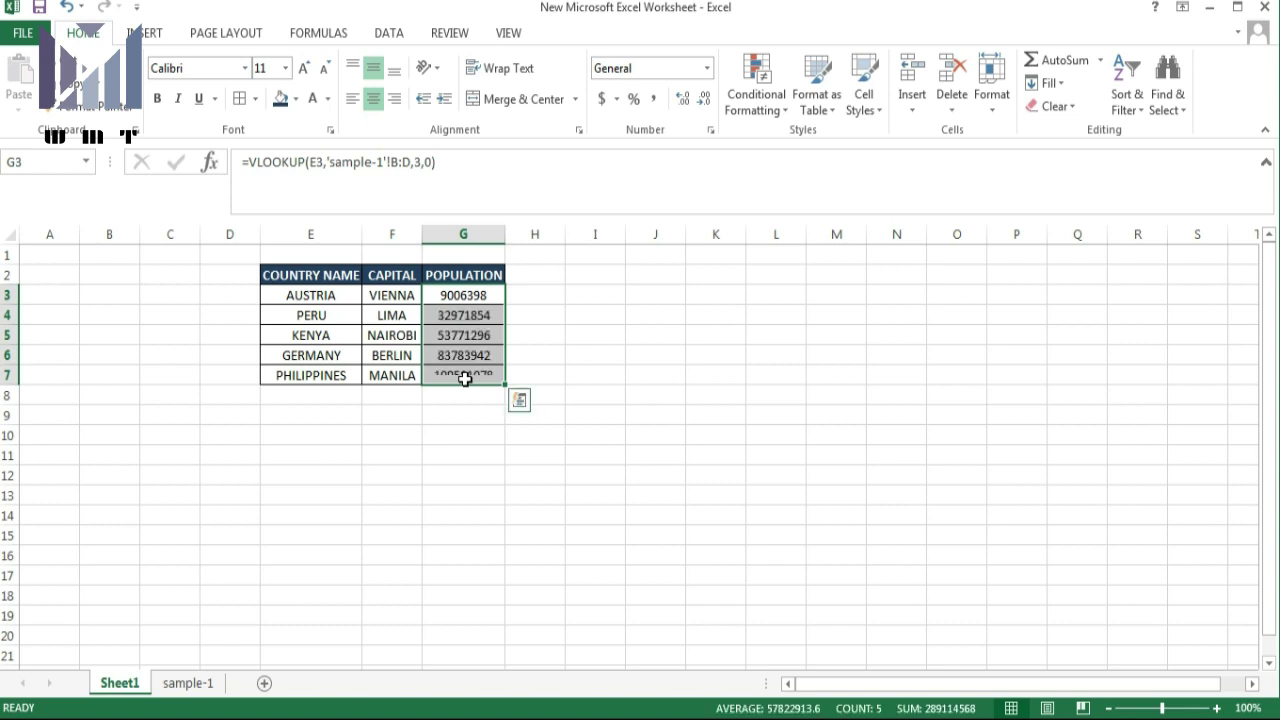
click(454, 416)
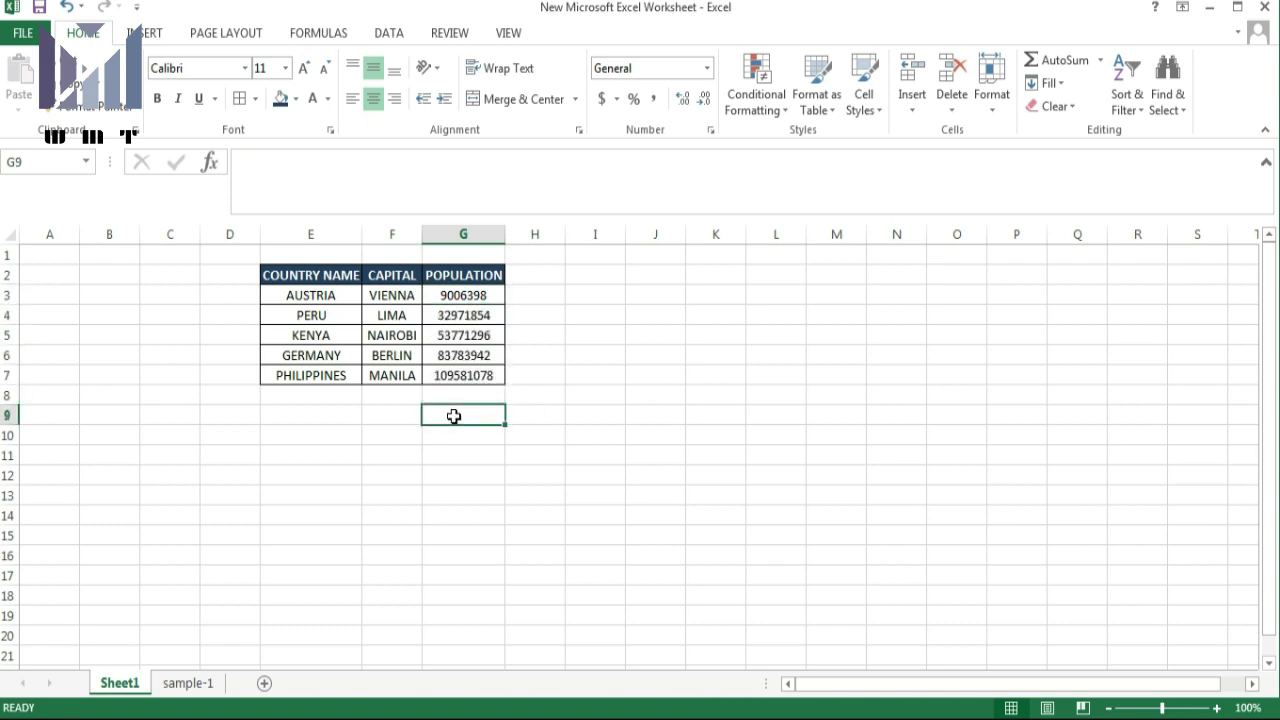
click(459, 362)
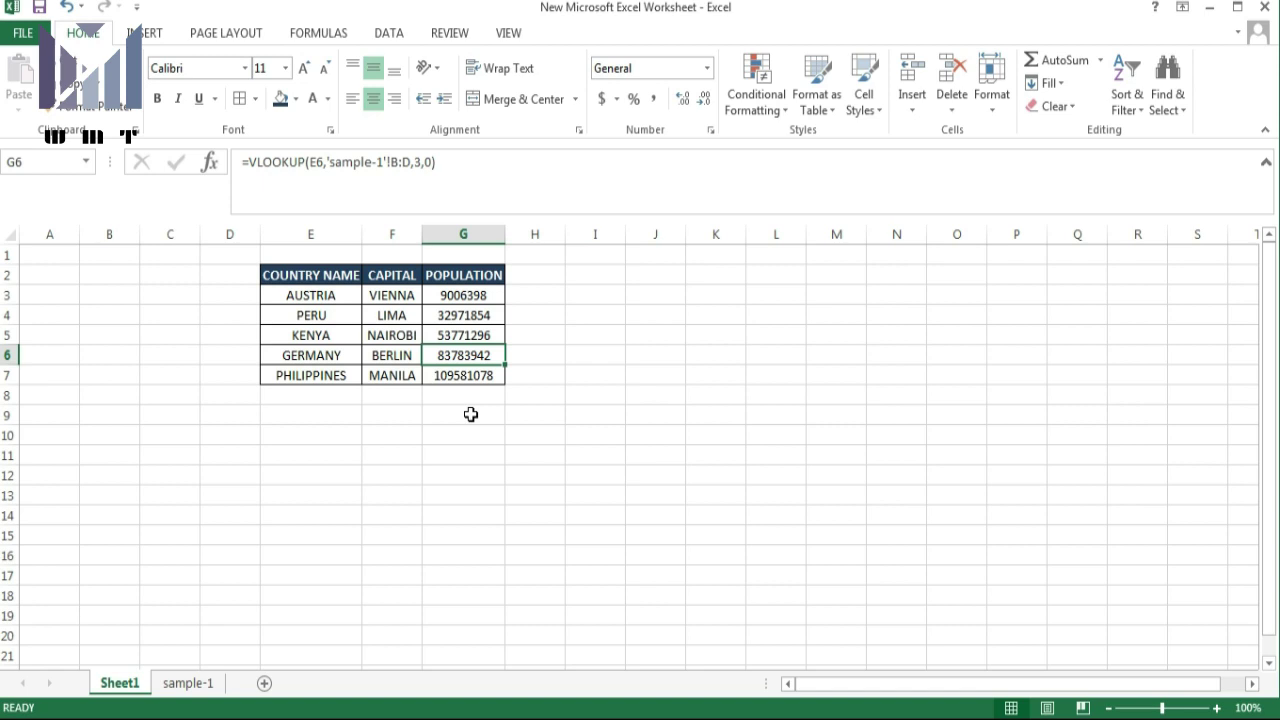
Copy the table E2:G7 including headers, and select K7 to its right as the destination
click(470, 414)
click(316, 273)
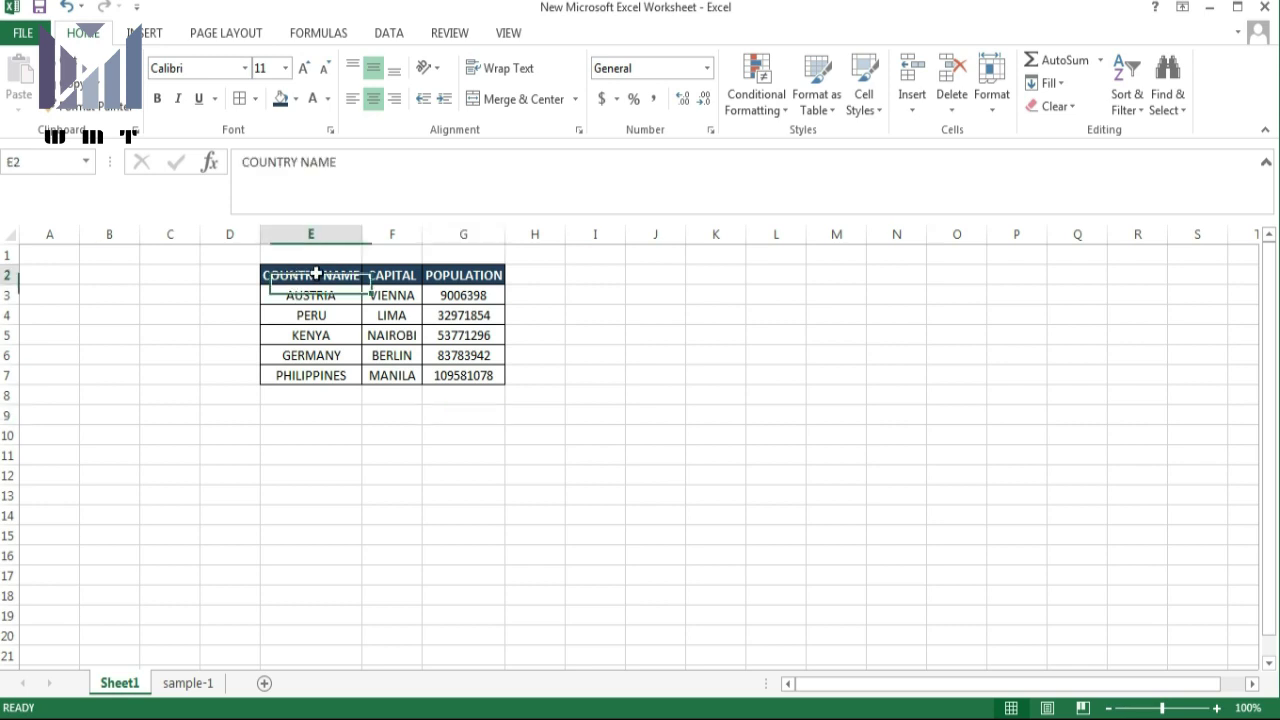
drag(316, 273, 454, 378)
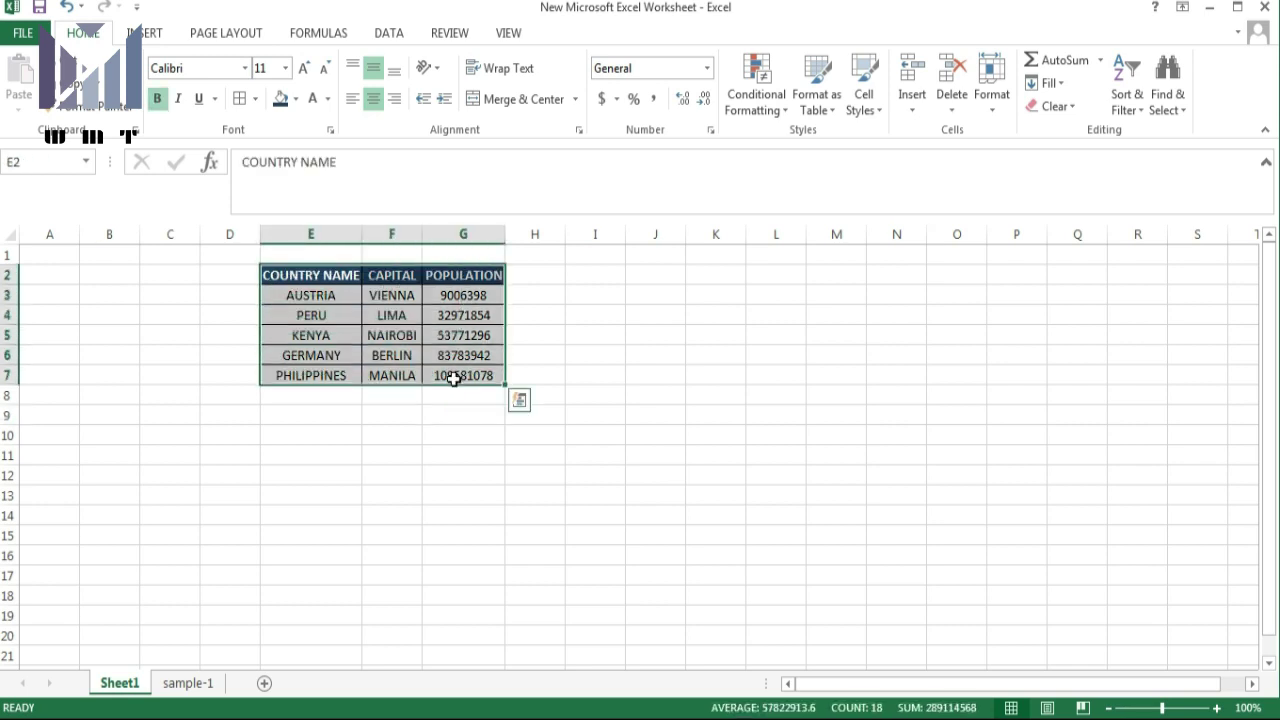
key(ctrl+c)
click(730, 377)
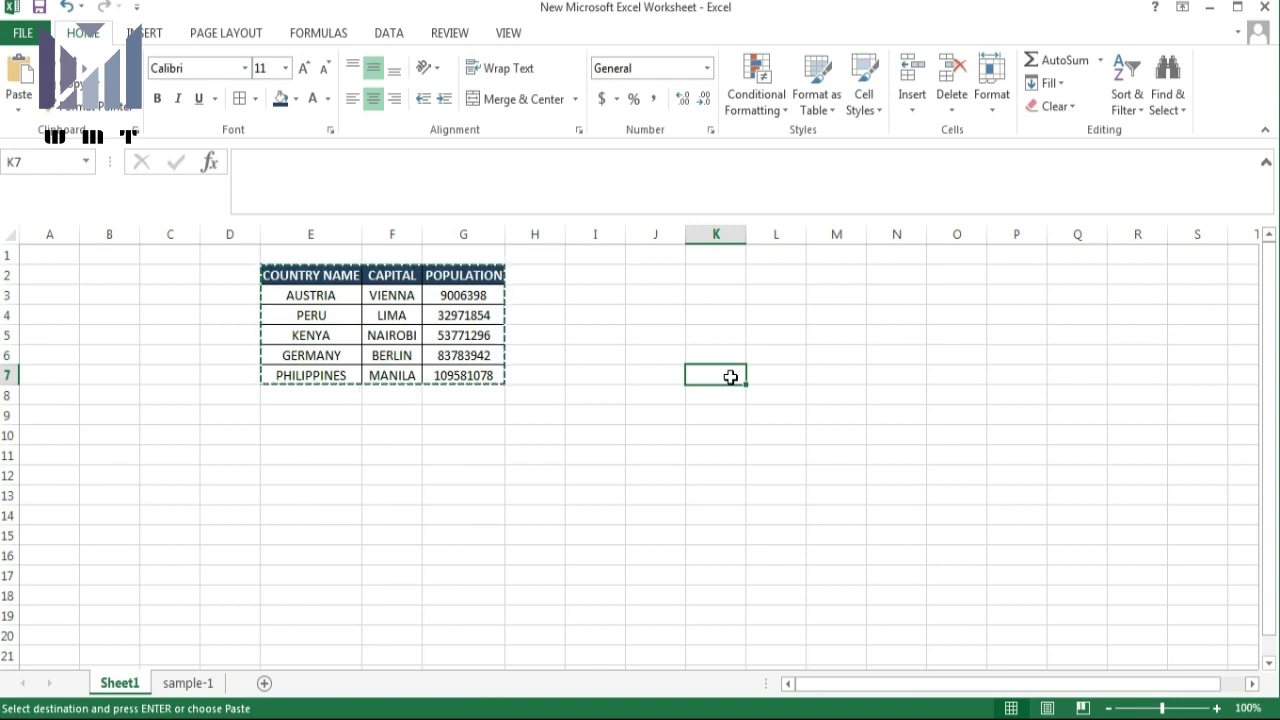
Paste Special values only at K7, creating a plain copy in K7:M12
key(alt)
key(e)
key(s)
key(v)
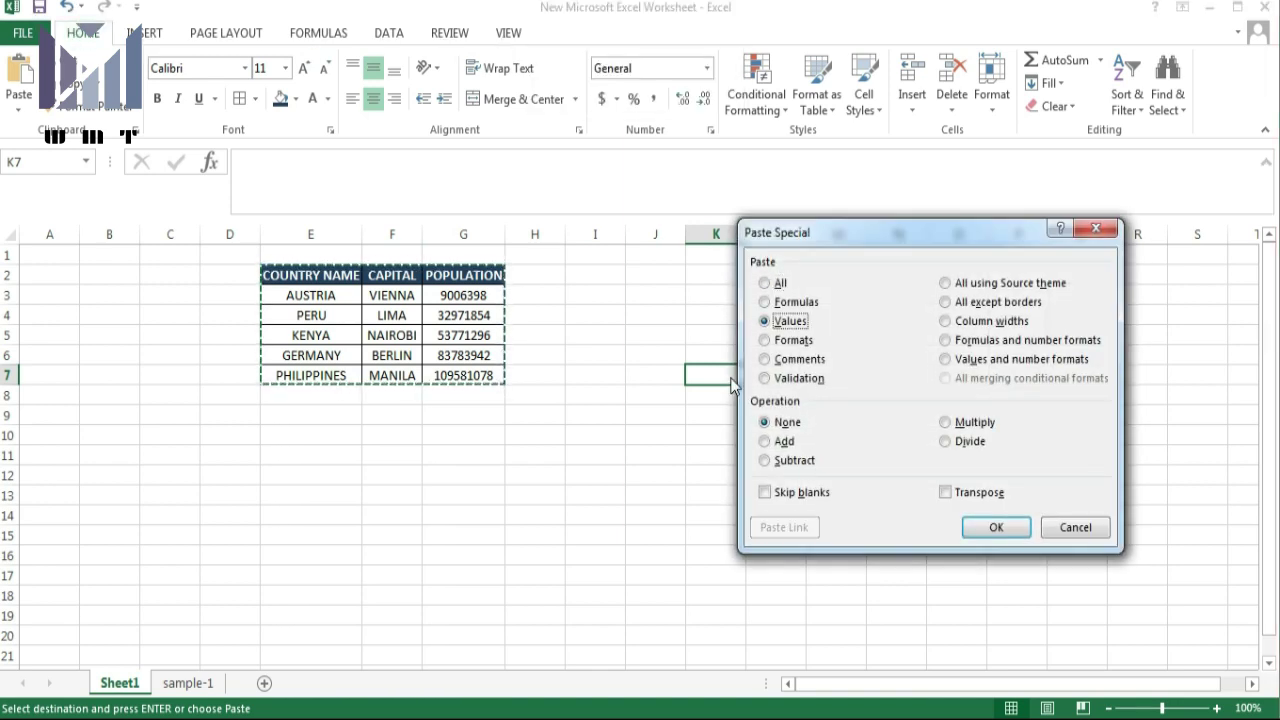
key(Return)
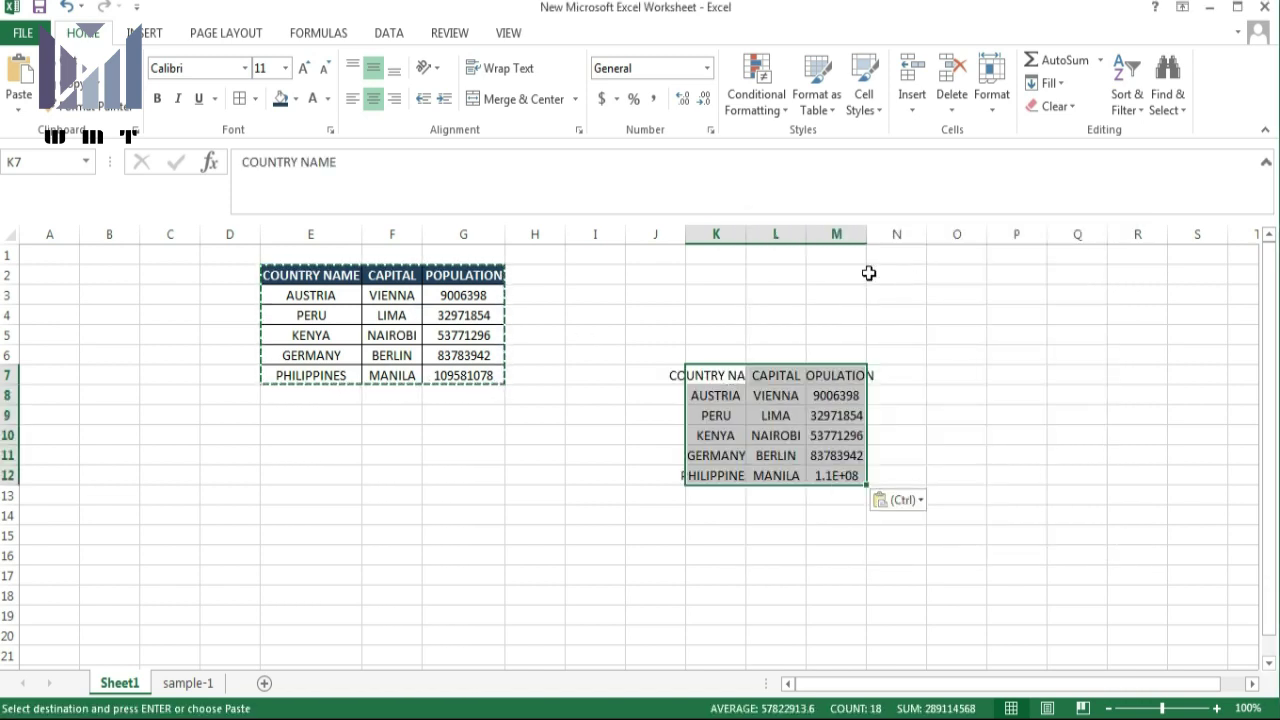
Autofit column K to fit COUNTRY NAME and clear the copy marquee
double_click(748, 233)
click(935, 518)
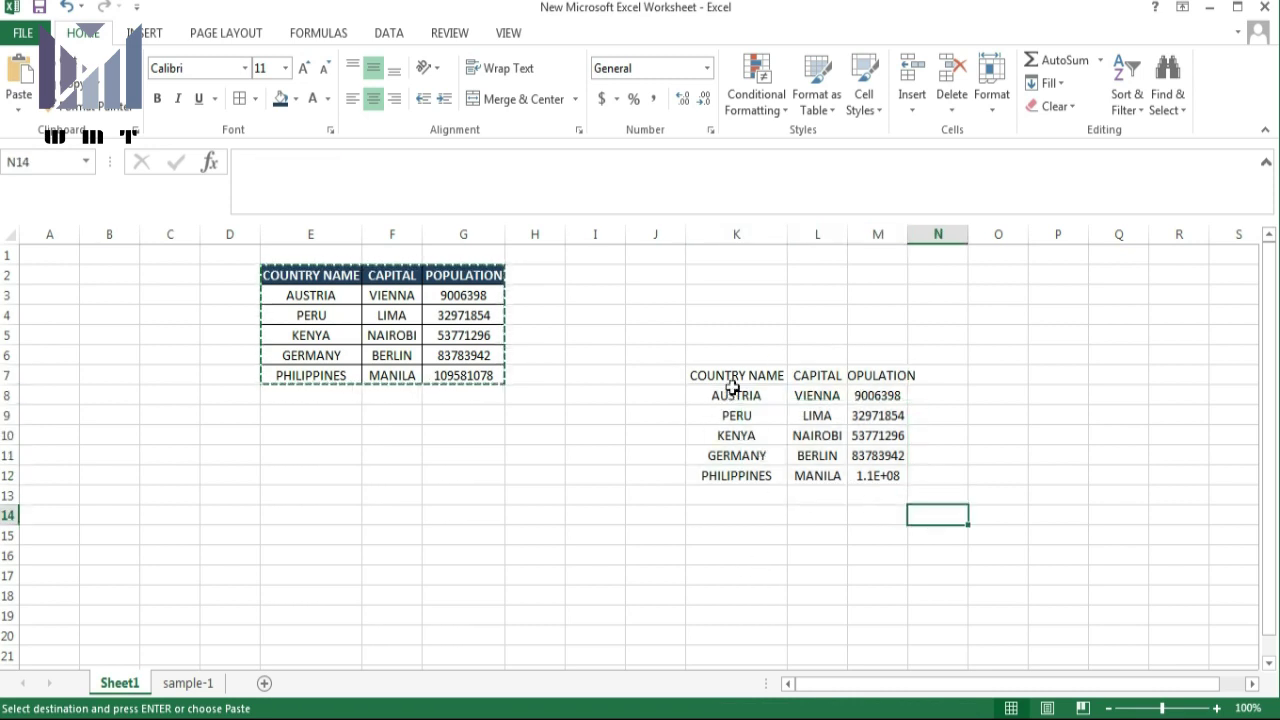
click(293, 332)
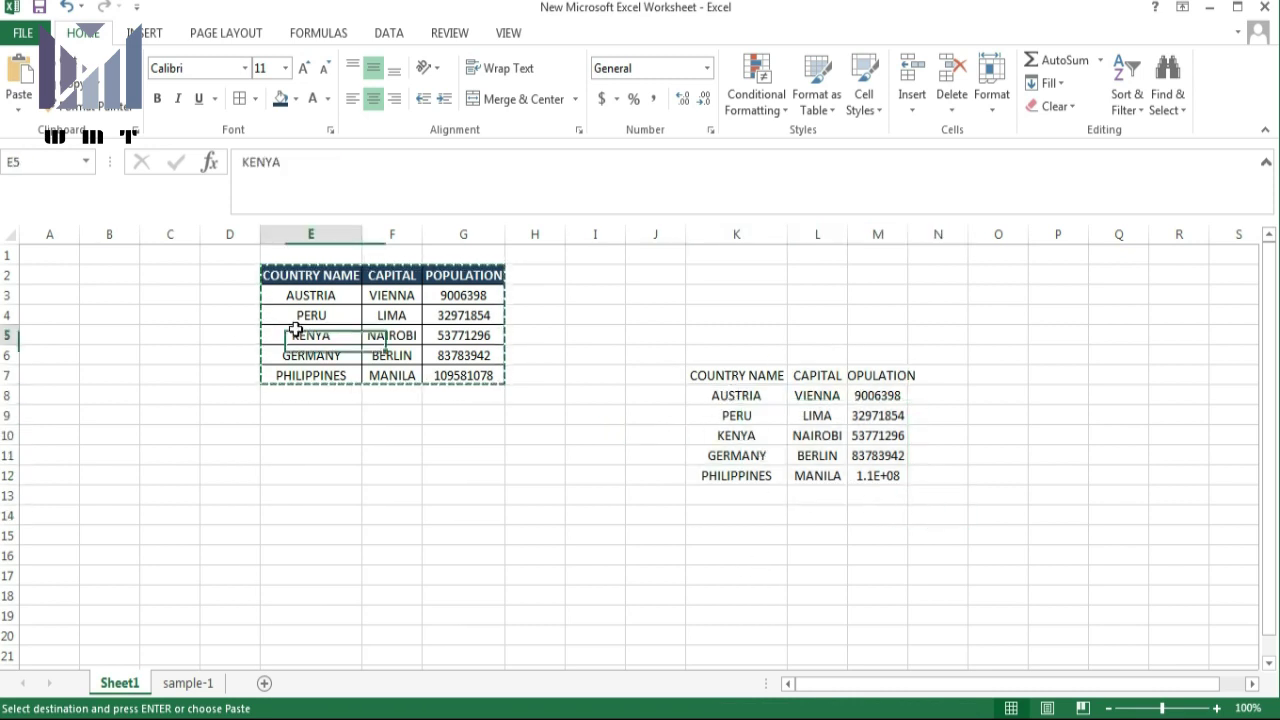
key(Escape)
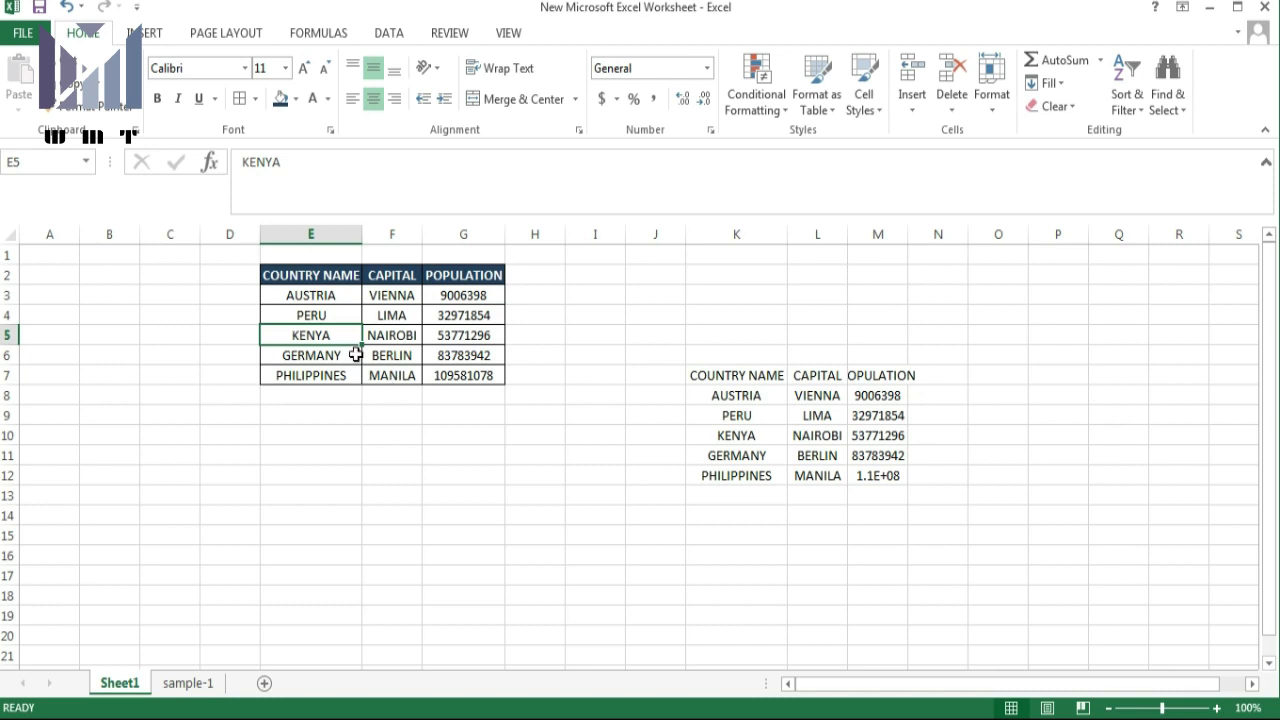
click(198, 684)
scroll(320, 554, down, 1)
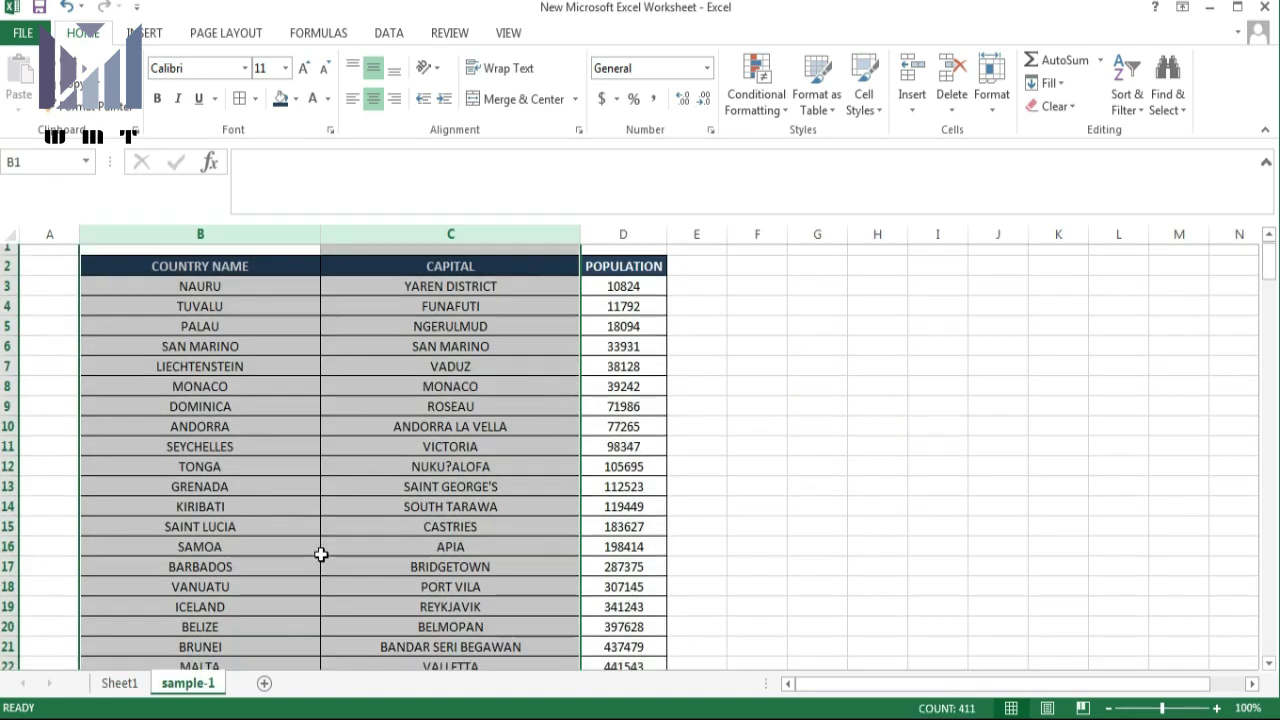
scroll(320, 554, down, 3)
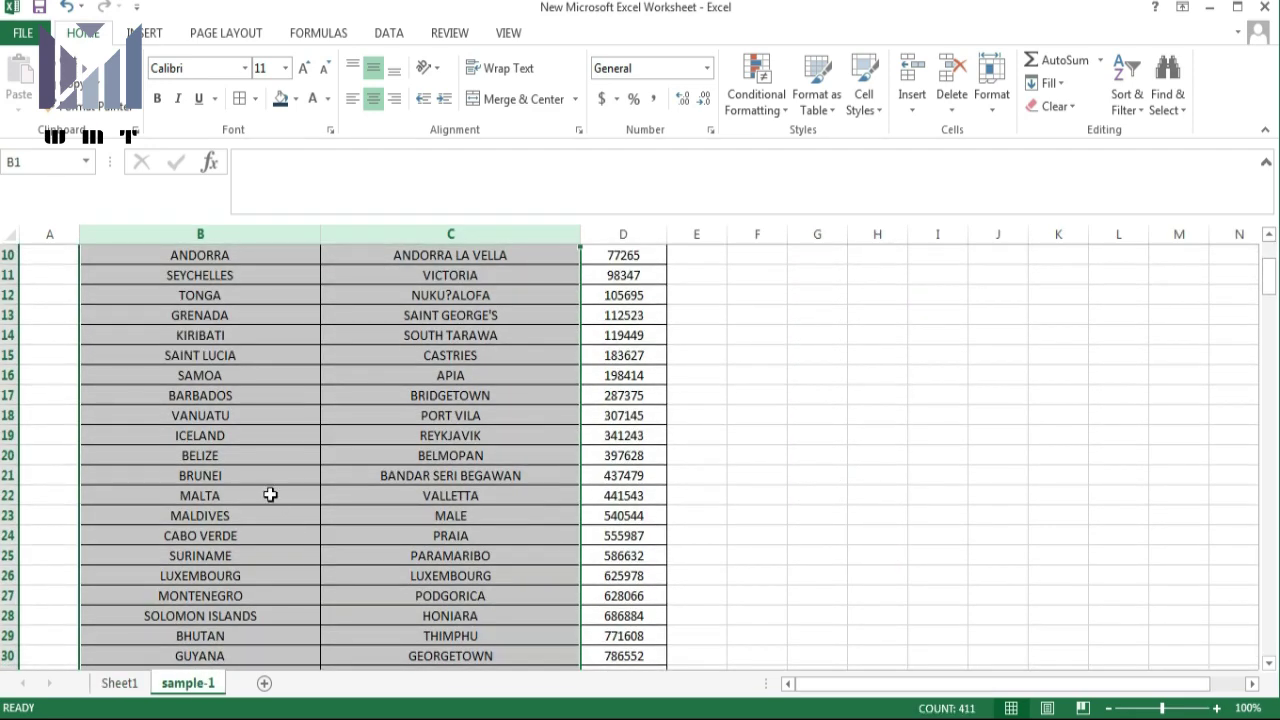
click(216, 437)
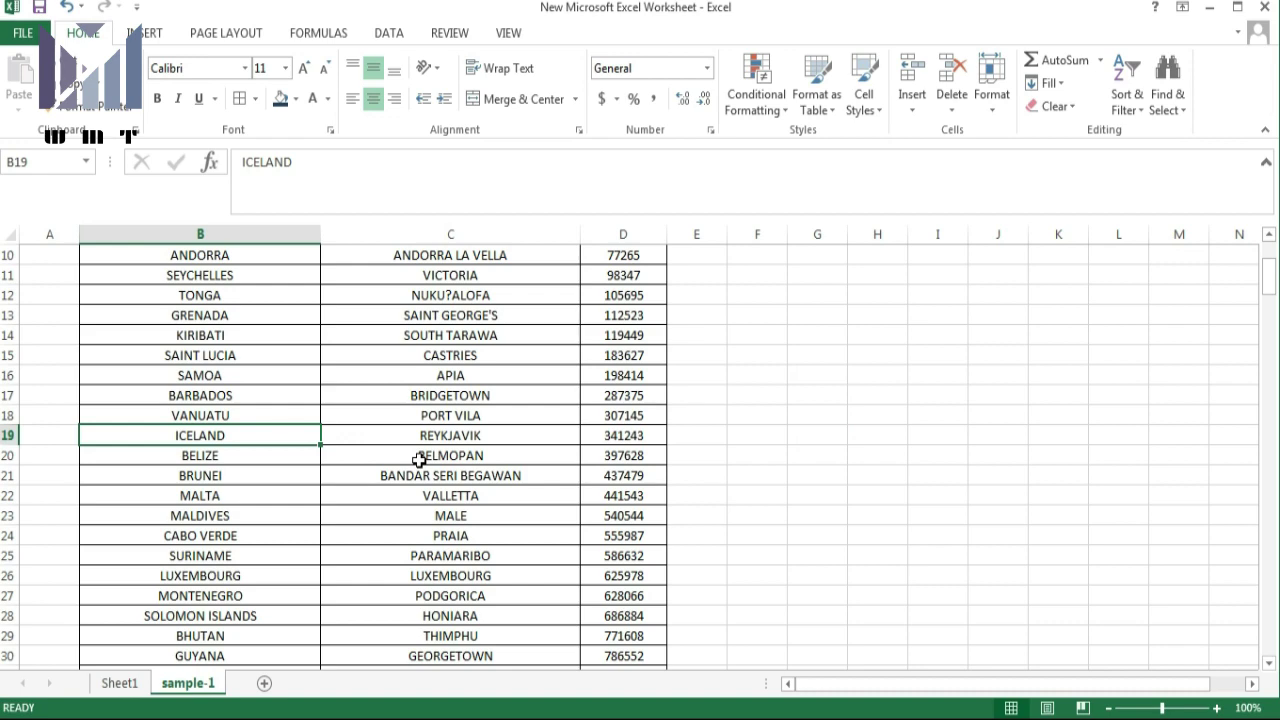
click(118, 684)
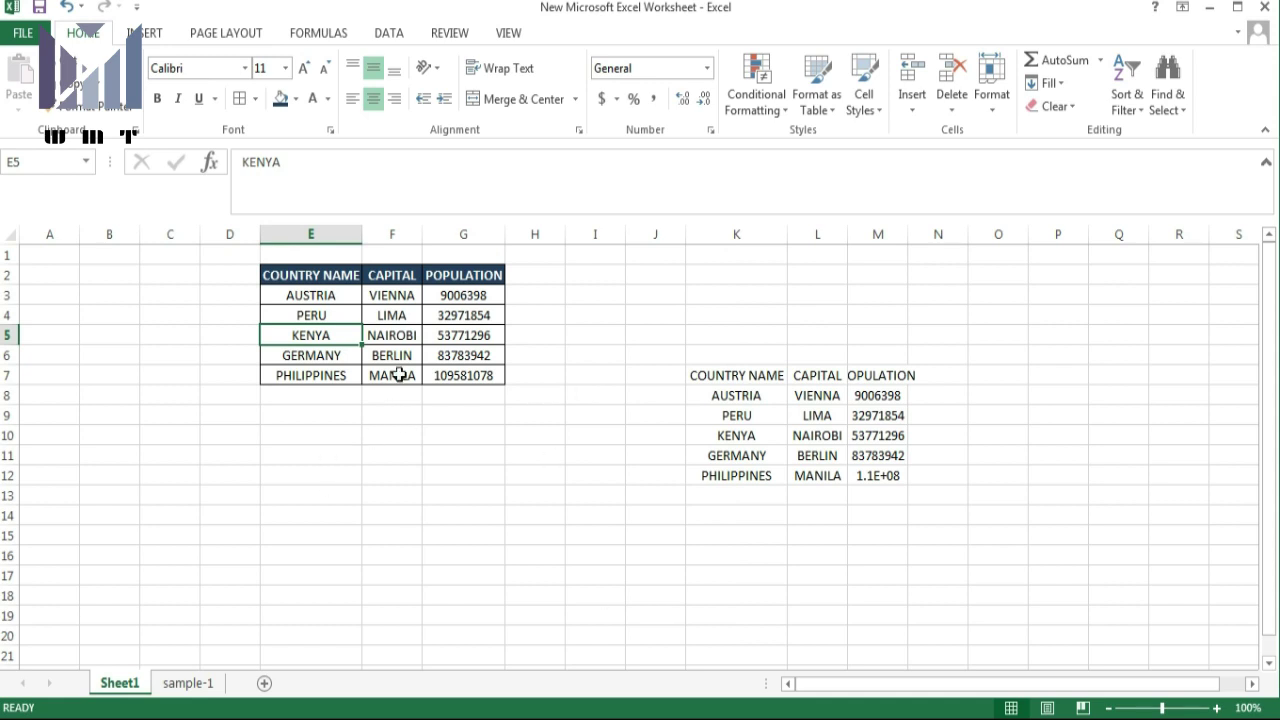
click(449, 332)
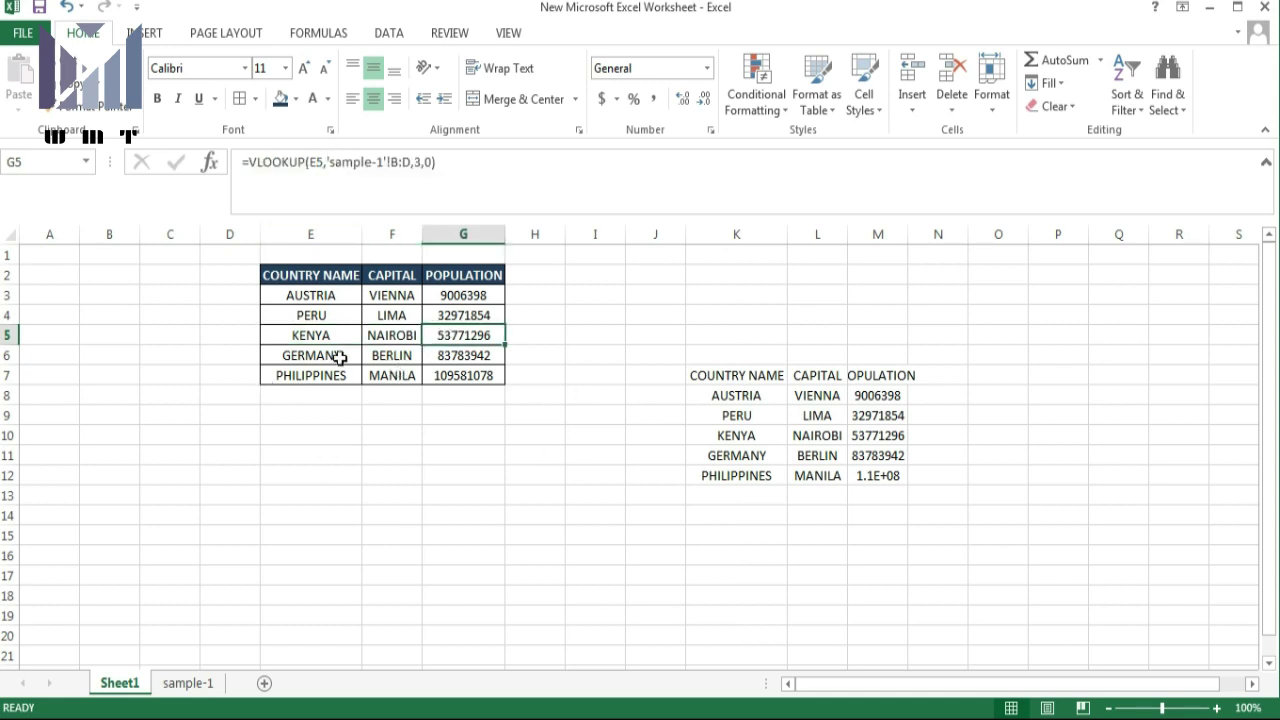
click(376, 340)
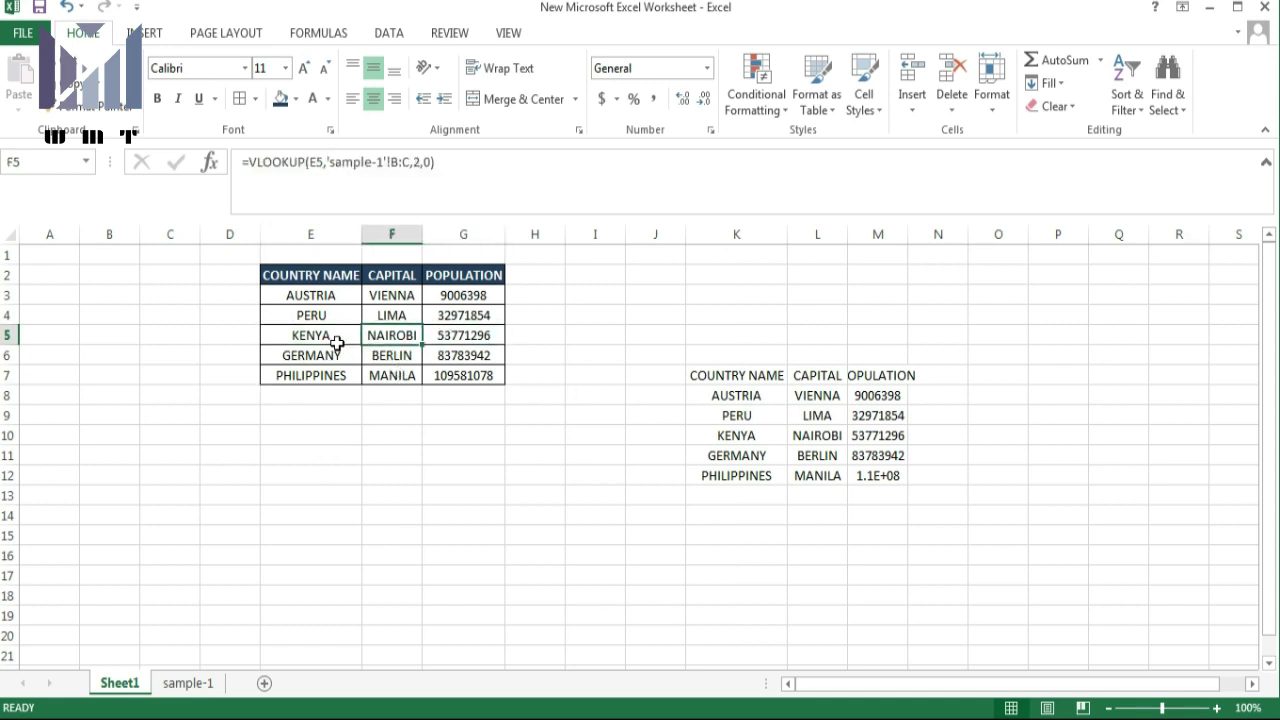
click(337, 343)
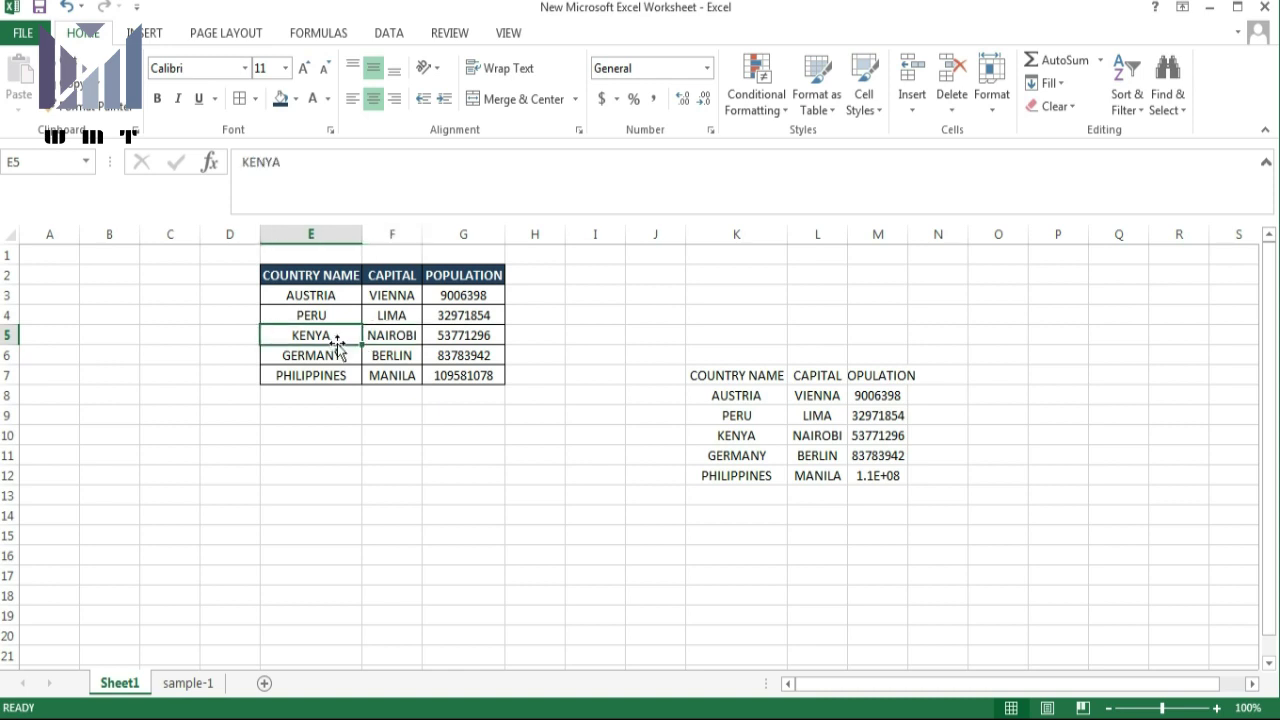
Replace KENYA with ICELAND in E5 and autofit column F to fit REYKJAVIK
key(Delete)
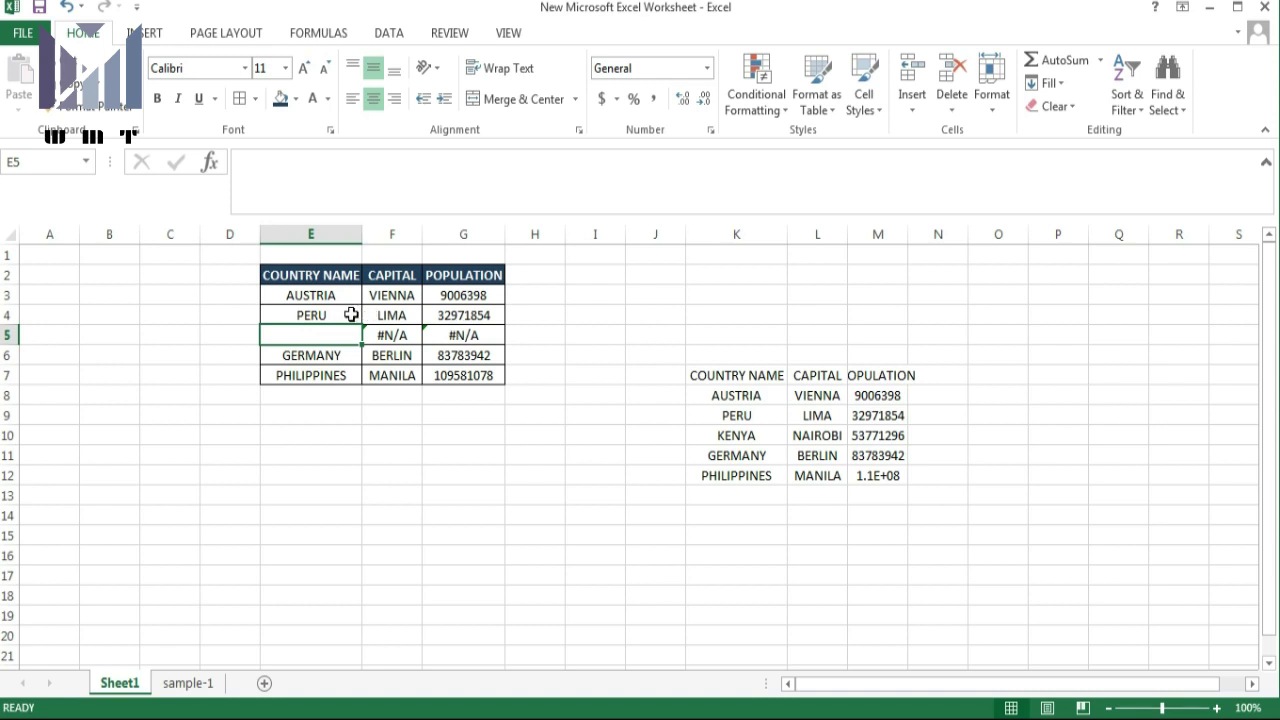
text(ICEL)
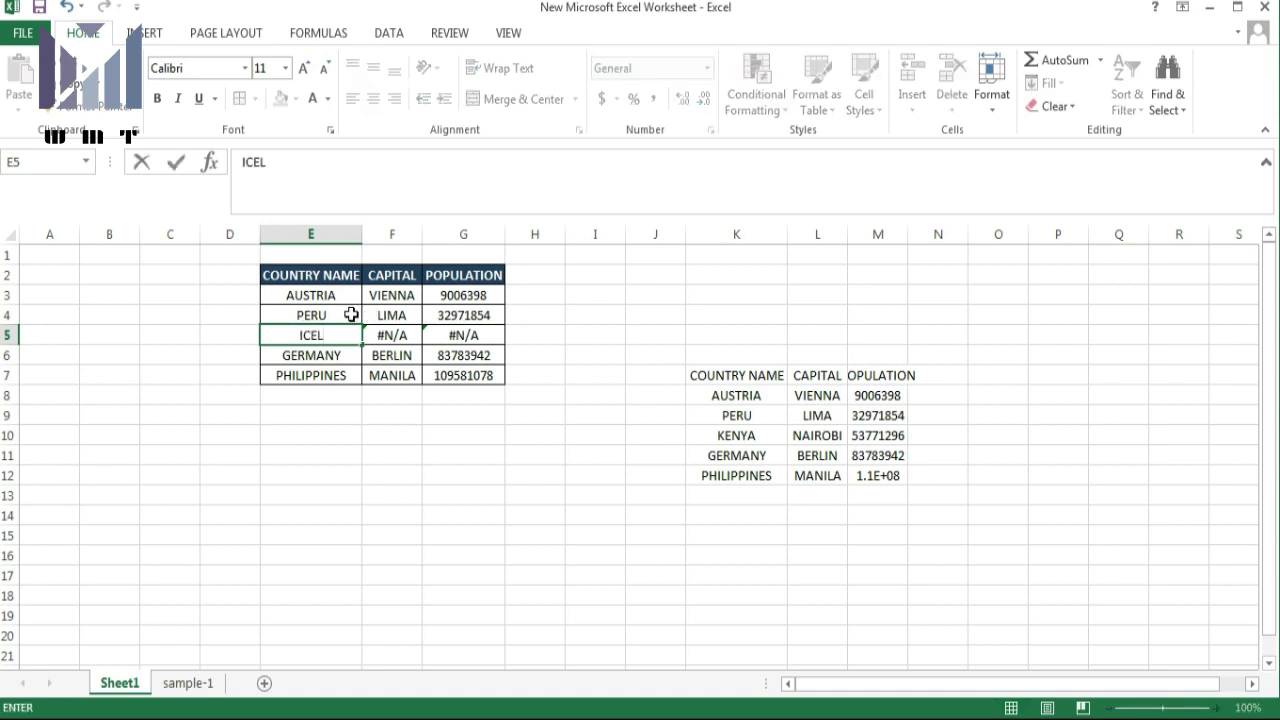
text(AN)
text(D)
key(Return)
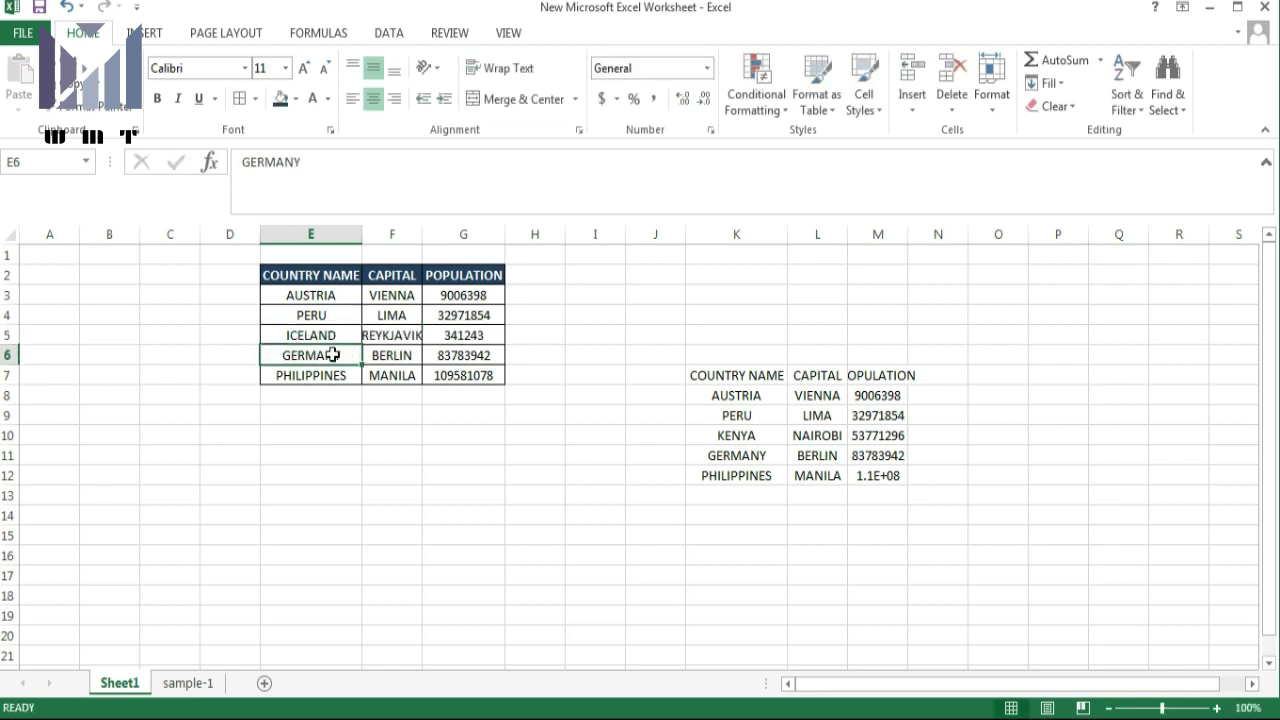
double_click(422, 232)
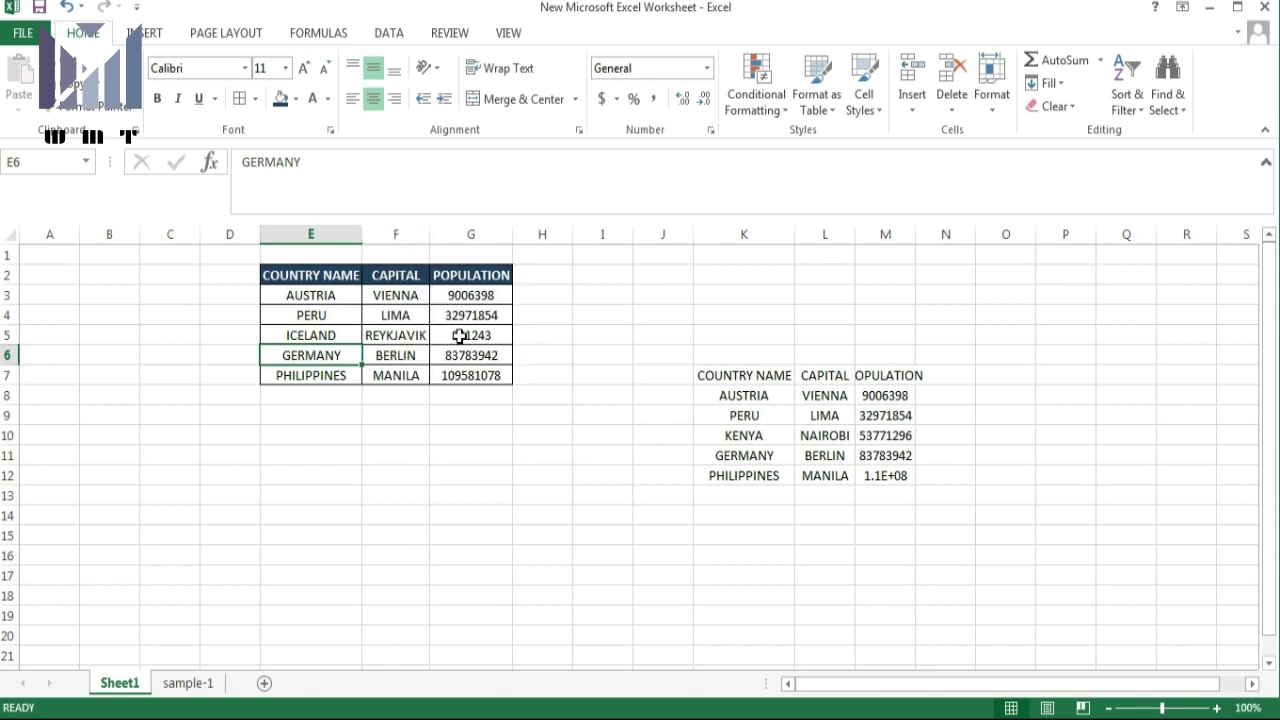
click(459, 337)
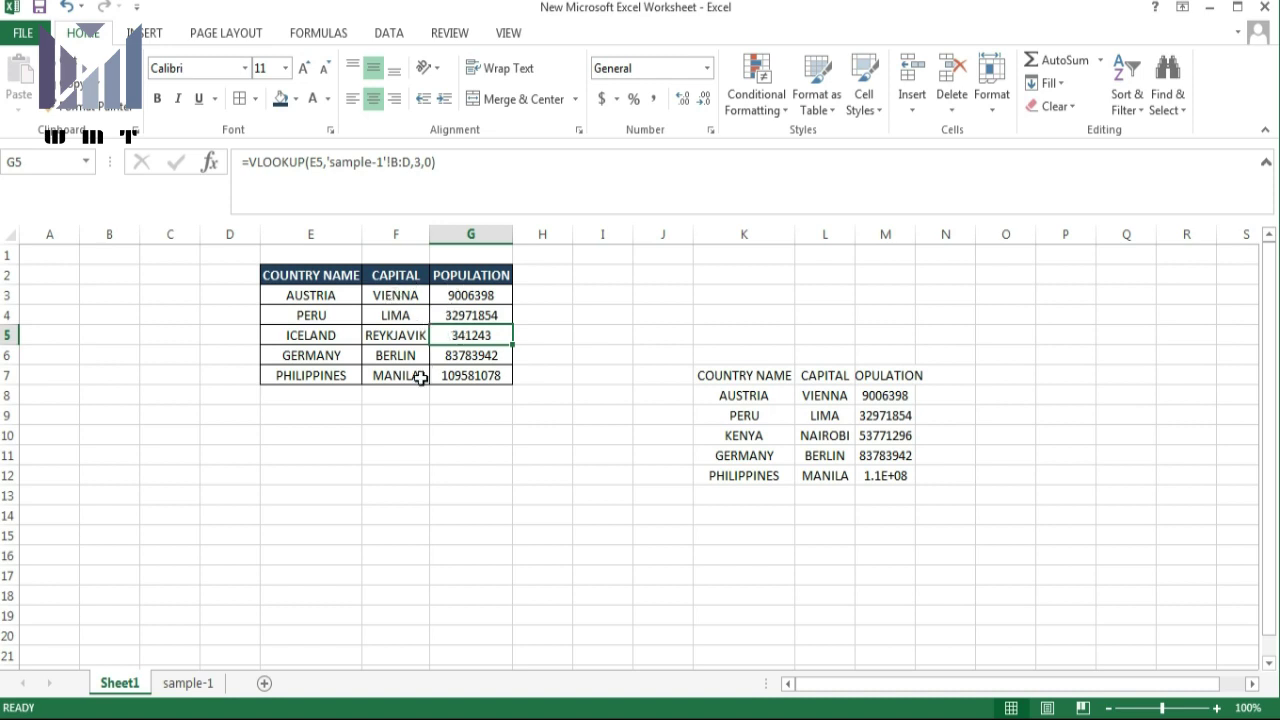
Compare Sheet1's country names in E2:E8 with the sample-1 list, ending on sample-1
drag(328, 278, 327, 387)
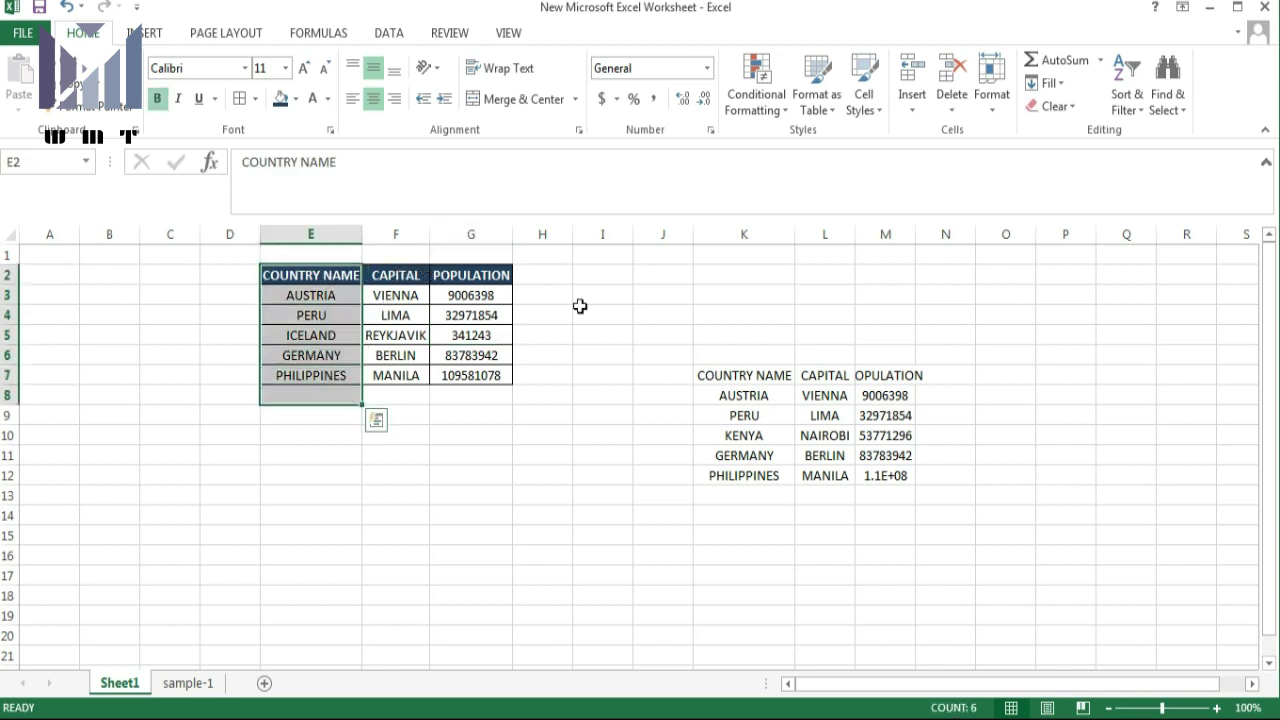
click(188, 683)
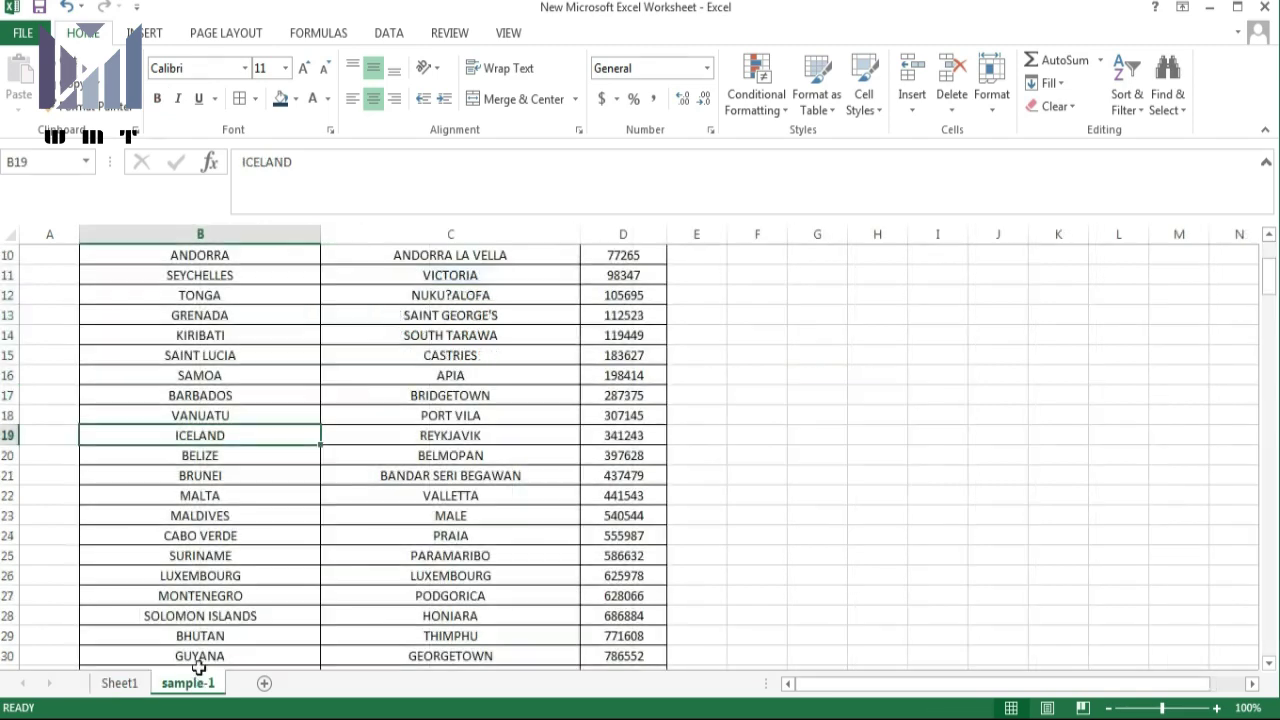
scroll(245, 496, down, 4)
scroll(245, 496, up, 7)
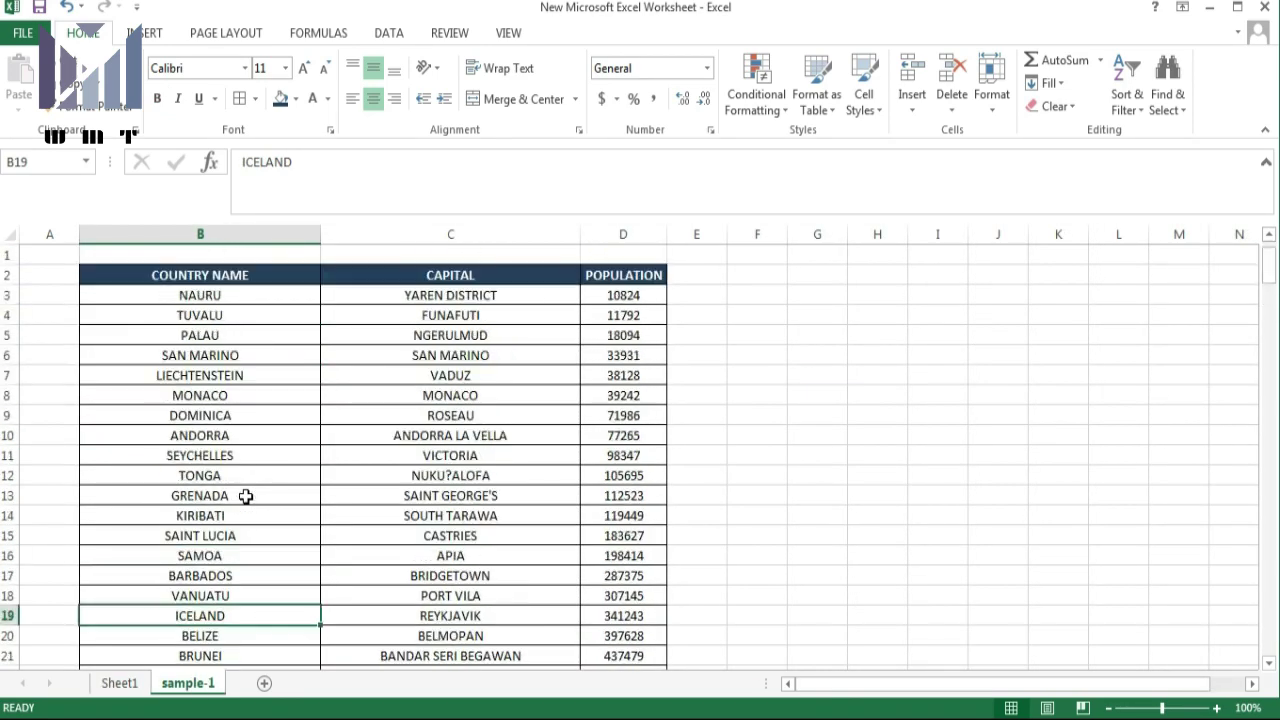
click(128, 687)
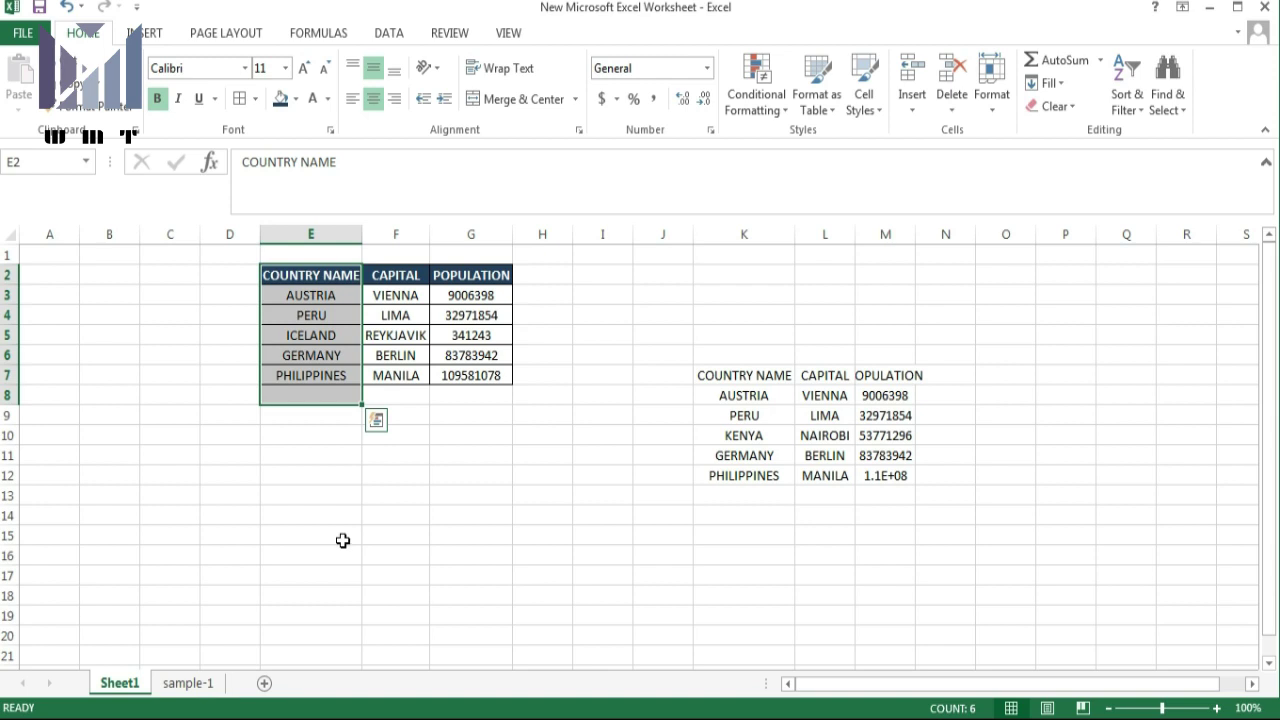
click(342, 540)
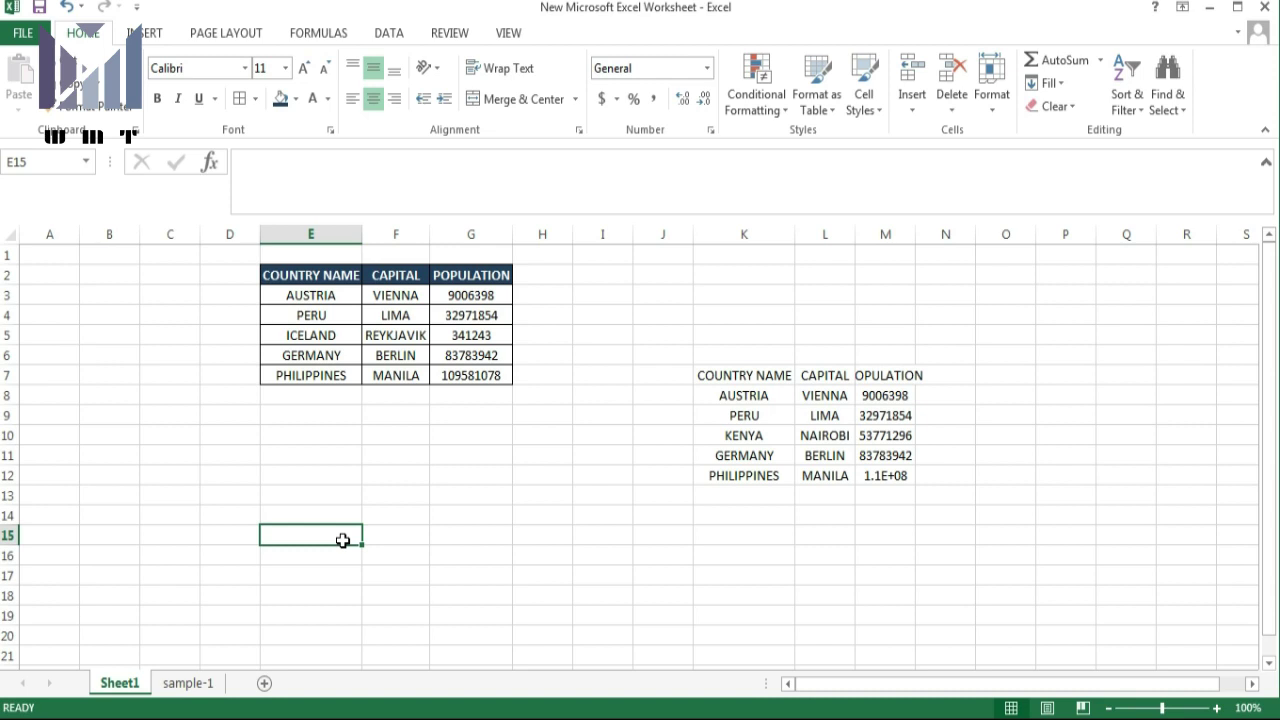
click(189, 683)
click(184, 233)
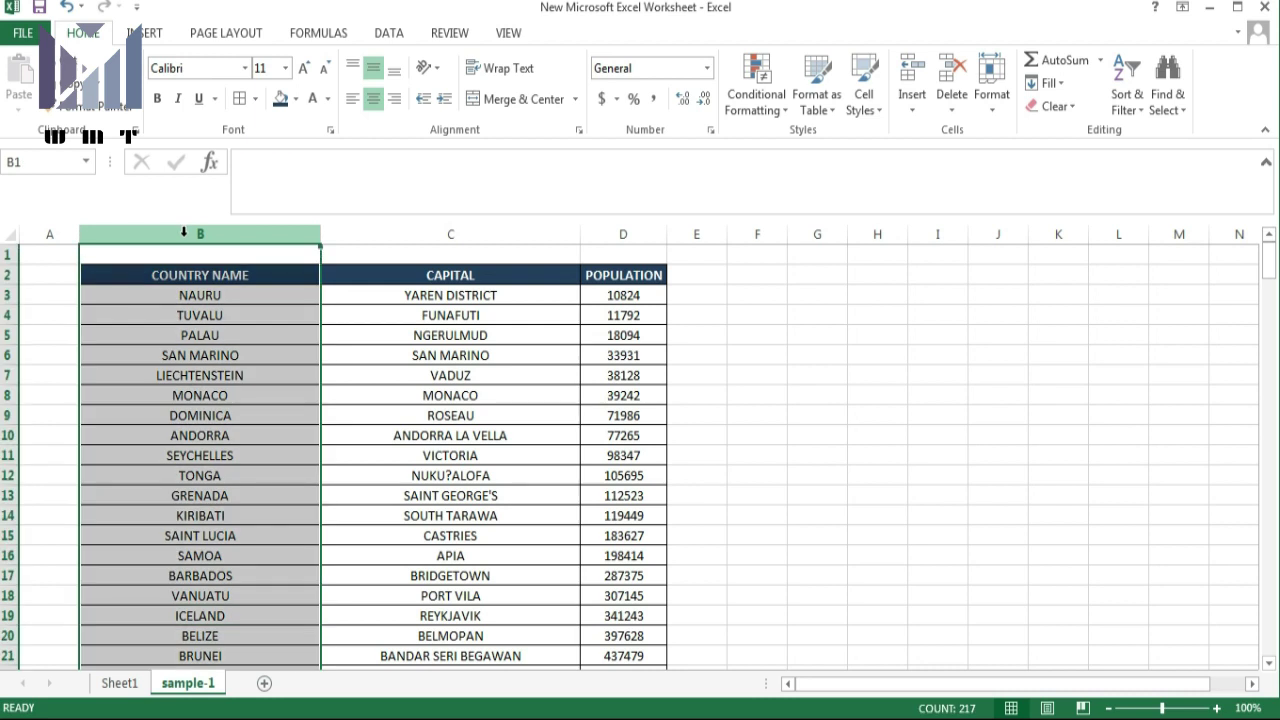